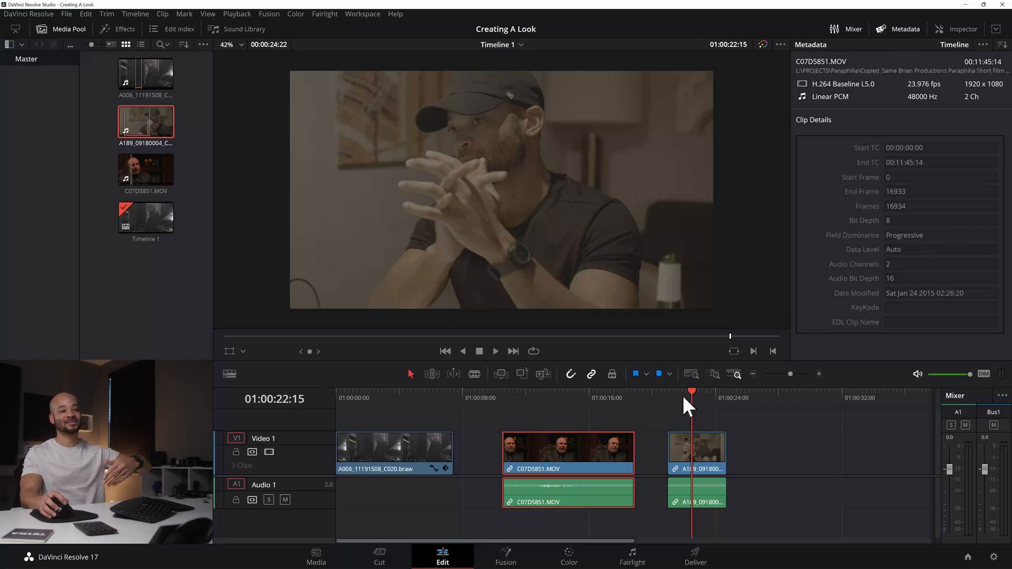
# Step: Play back part of the last clip on the timeline to review its flat, ungraded footage
pyautogui.click(682, 396)
pyautogui.press('space')
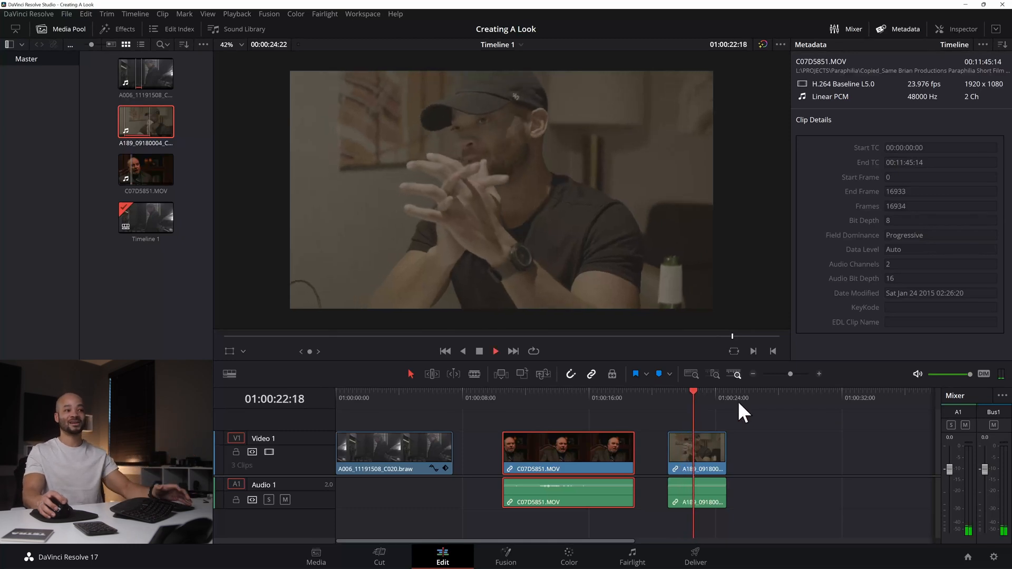
pyautogui.press('space')
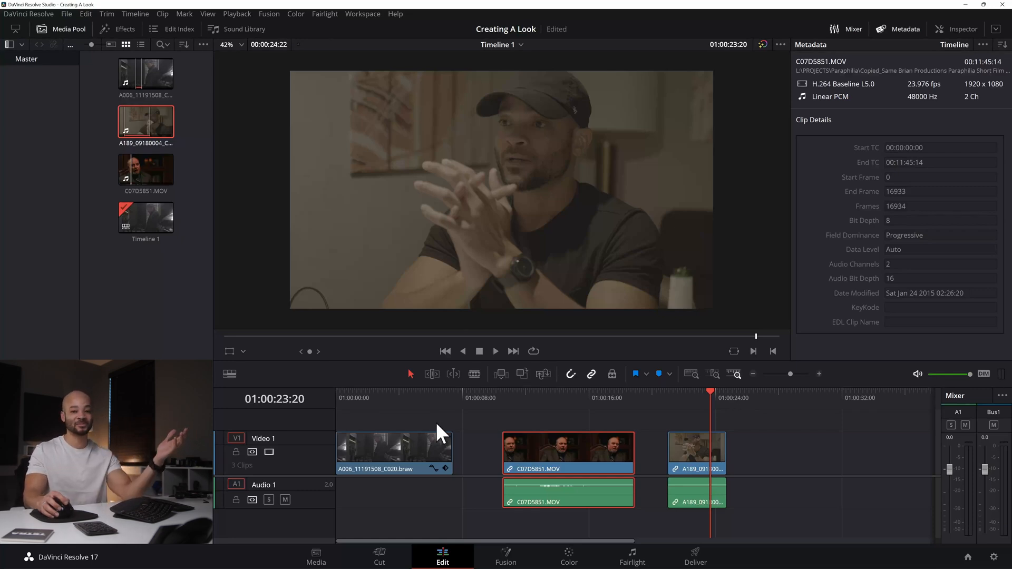
# Step: Select the first clip, A006_11191508_C020.braw, with the playhead over it and switch to the Color page
pyautogui.click(381, 397)
pyautogui.click(400, 442)
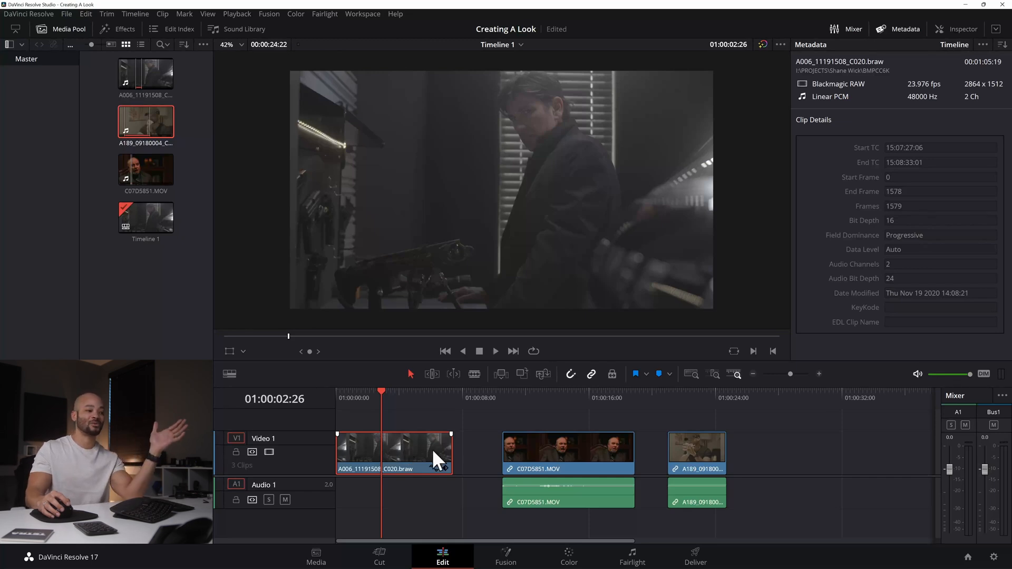
pyautogui.click(571, 560)
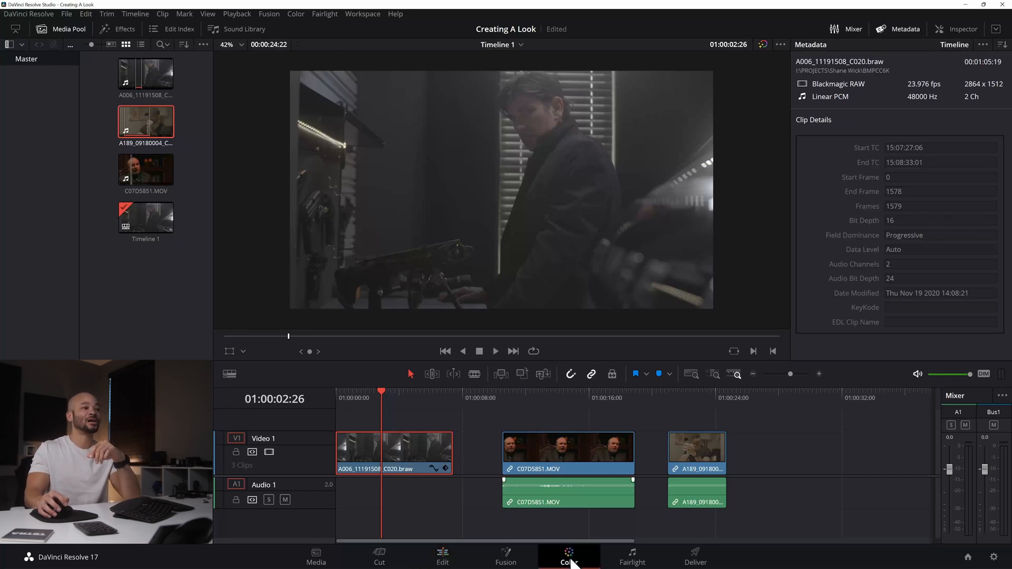
# Step: Hide the gallery and the clip thumbnails to enlarge the viewer and node graph
pyautogui.moveTo(467, 234)
pyautogui.mouseDown()
pyautogui.moveTo(389, 235)
pyautogui.moveTo(497, 234)
pyautogui.mouseUp()
pyautogui.click(40, 31)
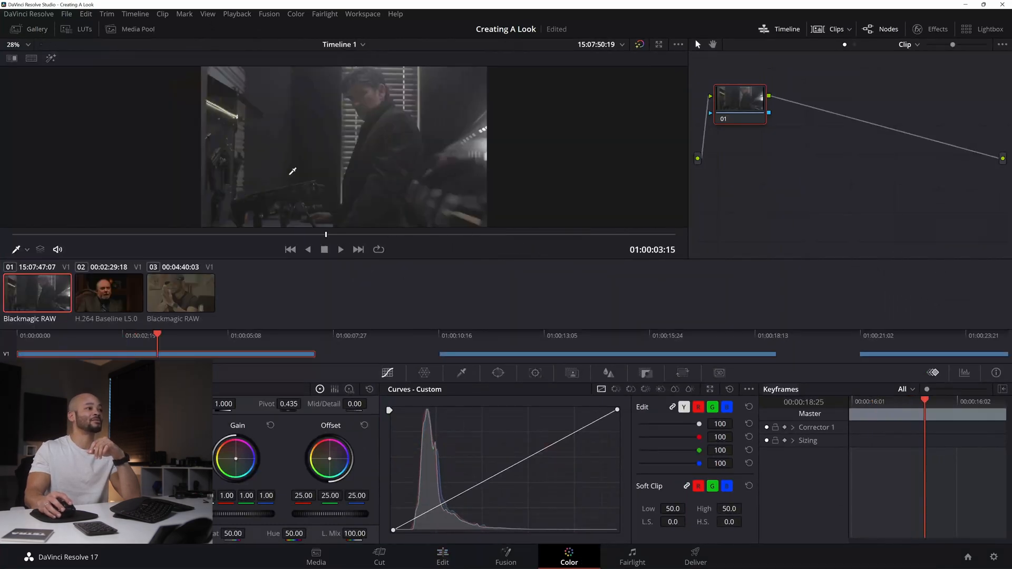
pyautogui.click(835, 30)
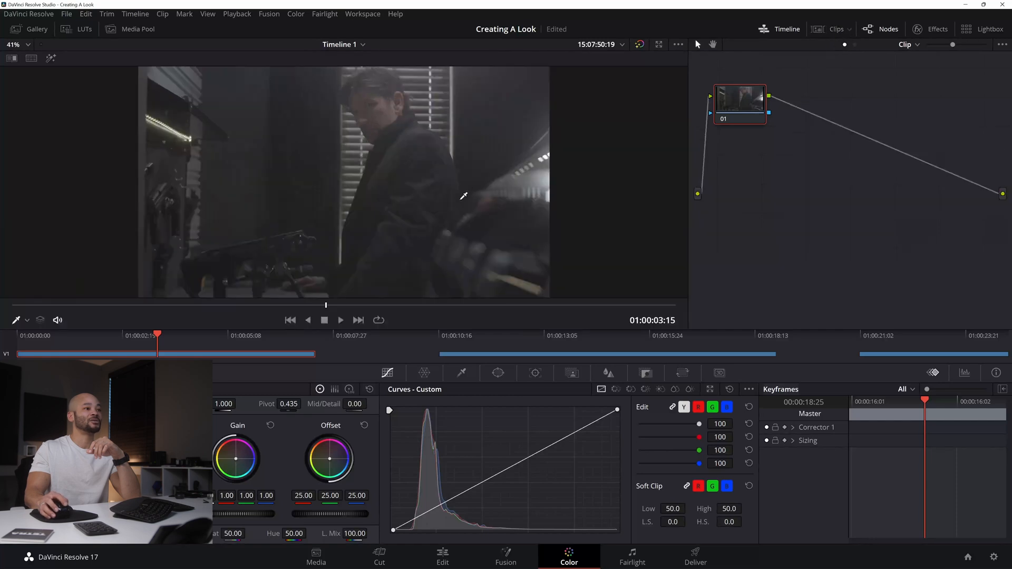
# Step: Reposition node 01, add two serial nodes after it, shift node 03 away and widen the node graph
pyautogui.moveTo(754, 115); pyautogui.dragTo(771, 211)
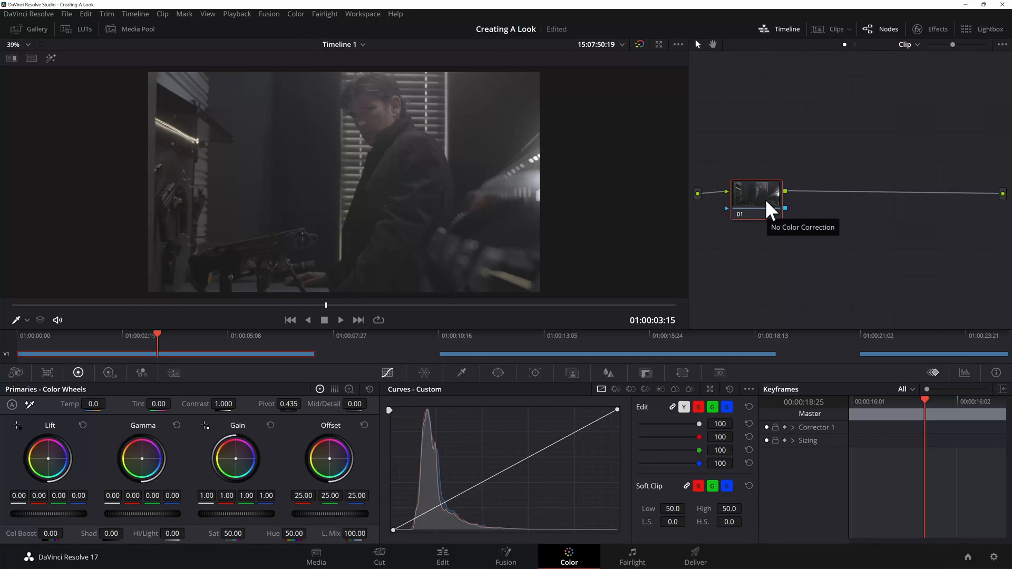
pyautogui.hotkey('alt', 's')
pyautogui.hotkey('alt', 's')
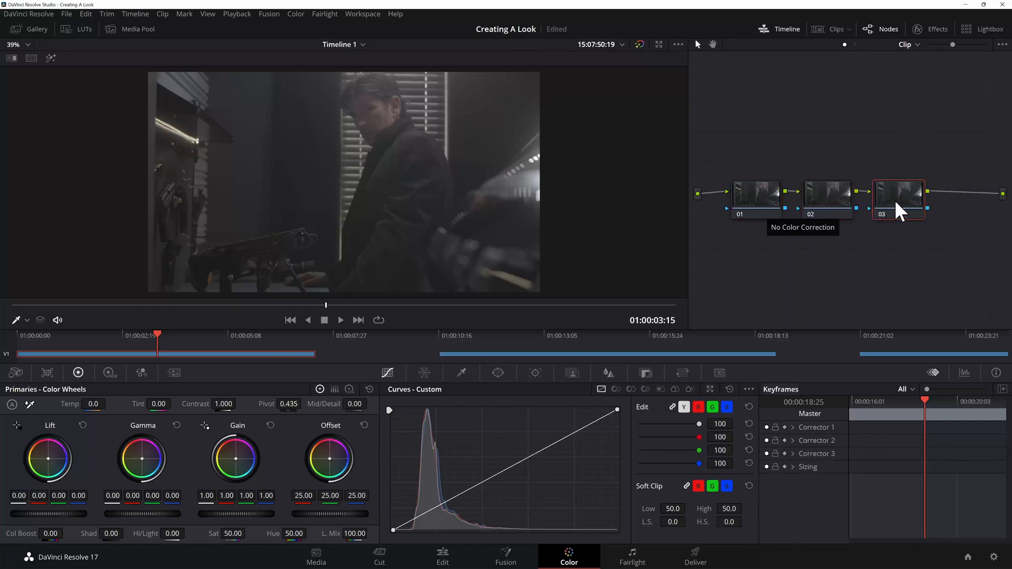
pyautogui.moveTo(916, 210); pyautogui.dragTo(923, 208)
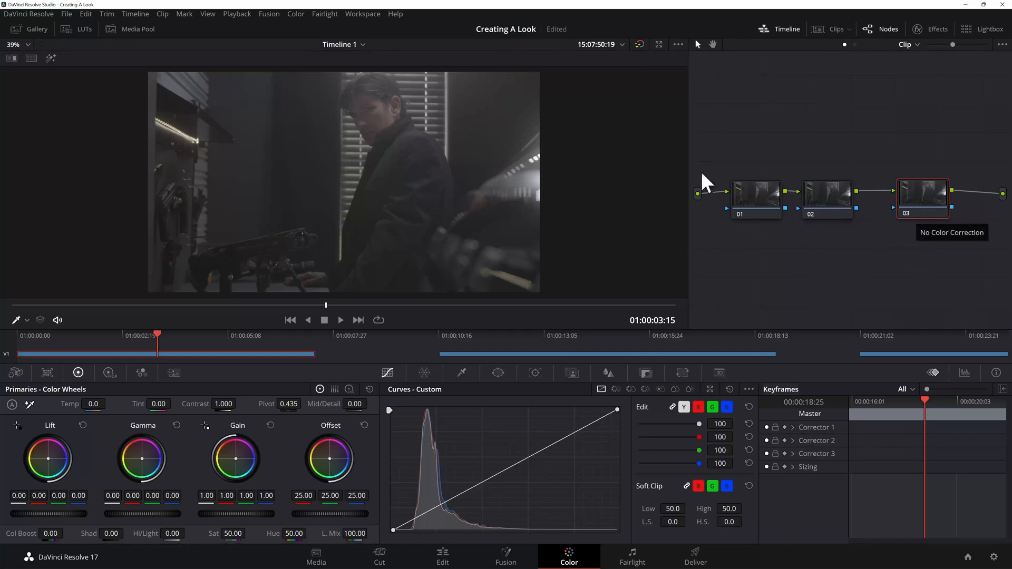
pyautogui.moveTo(689, 166); pyautogui.dragTo(600, 180)
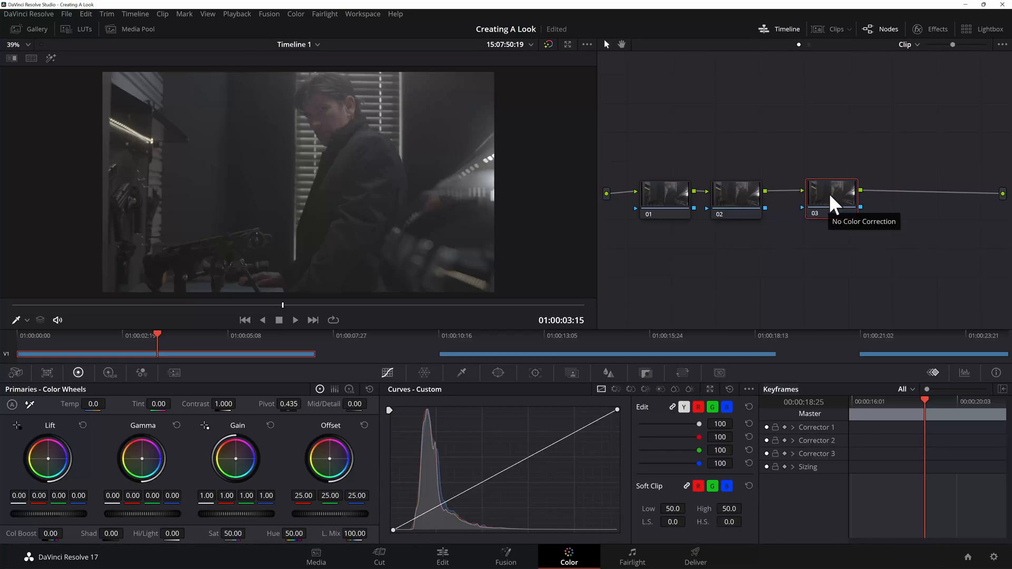
# Step: Apply the Blackmagic Gen 5 Film to Extended Video LUT to node 03 and display the scopes
pyautogui.rightClick(831, 195)
pyautogui.moveTo(875, 316)
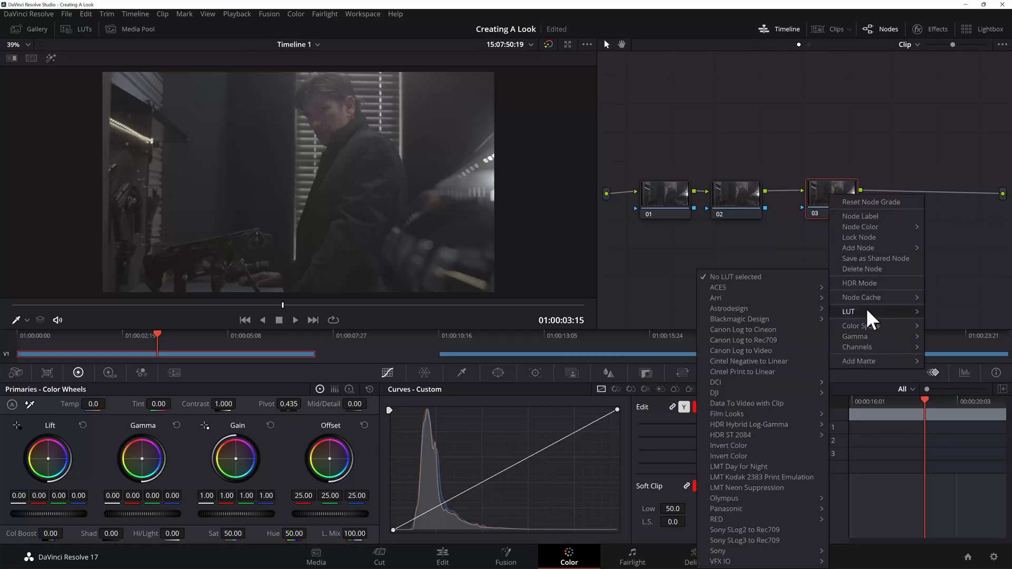
pyautogui.moveTo(775, 319)
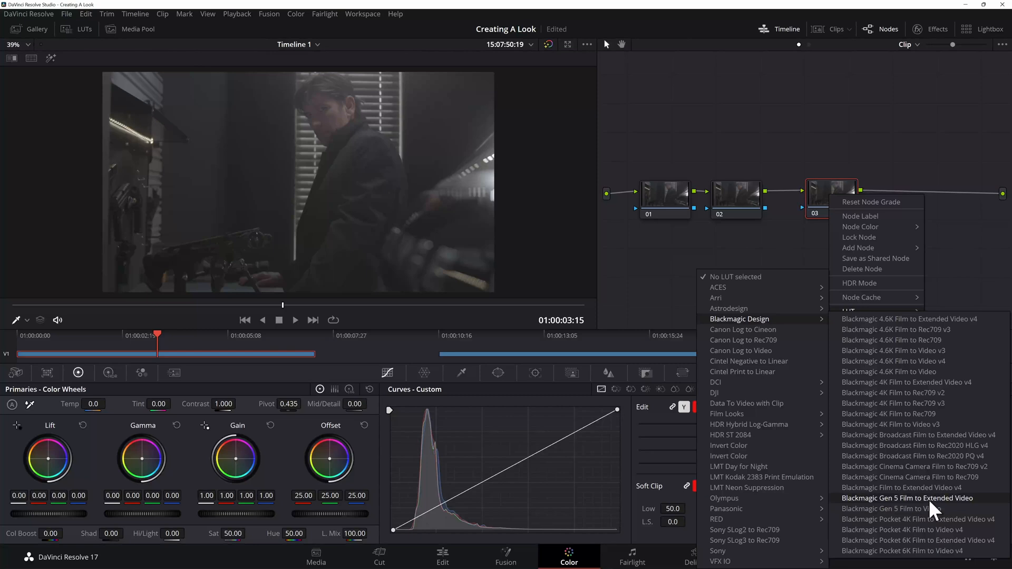
pyautogui.click(931, 501)
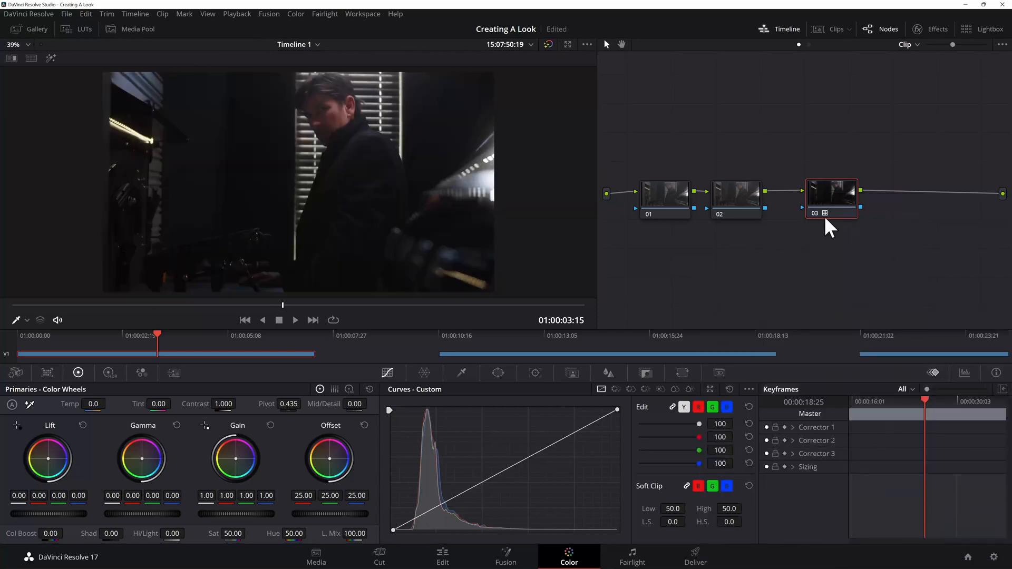
pyautogui.click(965, 374)
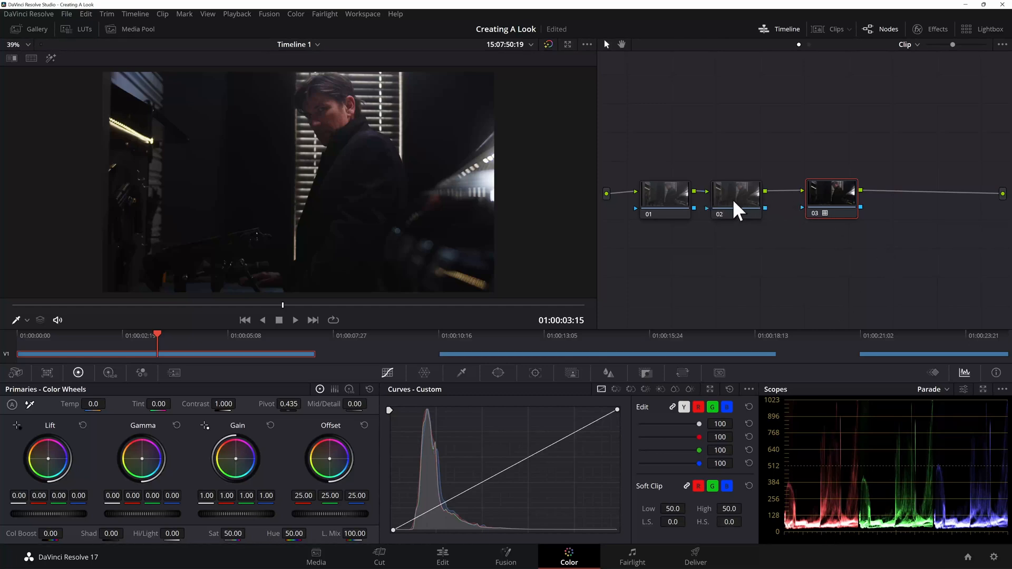
# Step: Space nodes 02 and 03 further apart in the node graph and make node 02 active
pyautogui.moveTo(837, 203); pyautogui.dragTo(856, 203)
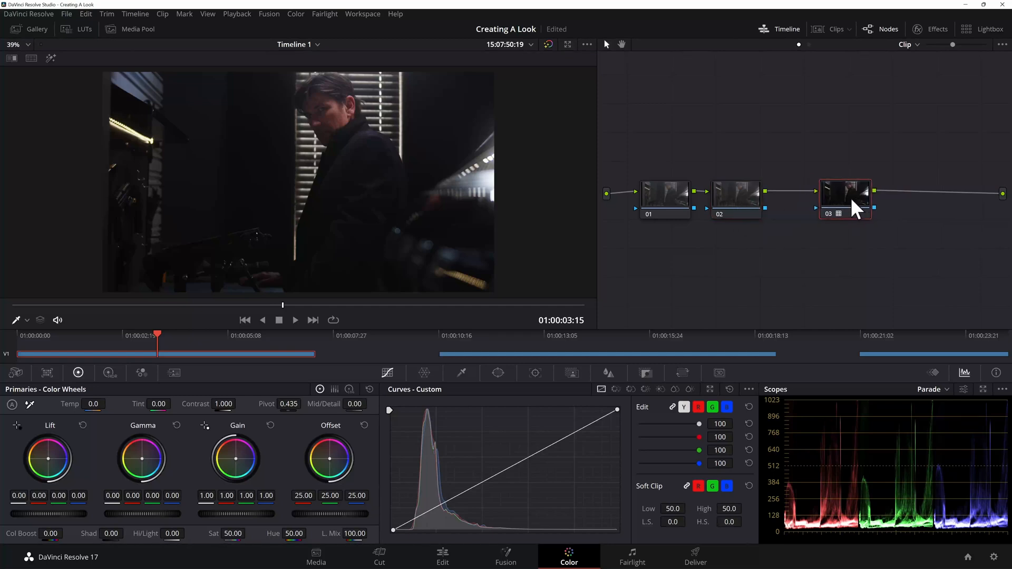
pyautogui.moveTo(744, 210); pyautogui.dragTo(753, 211)
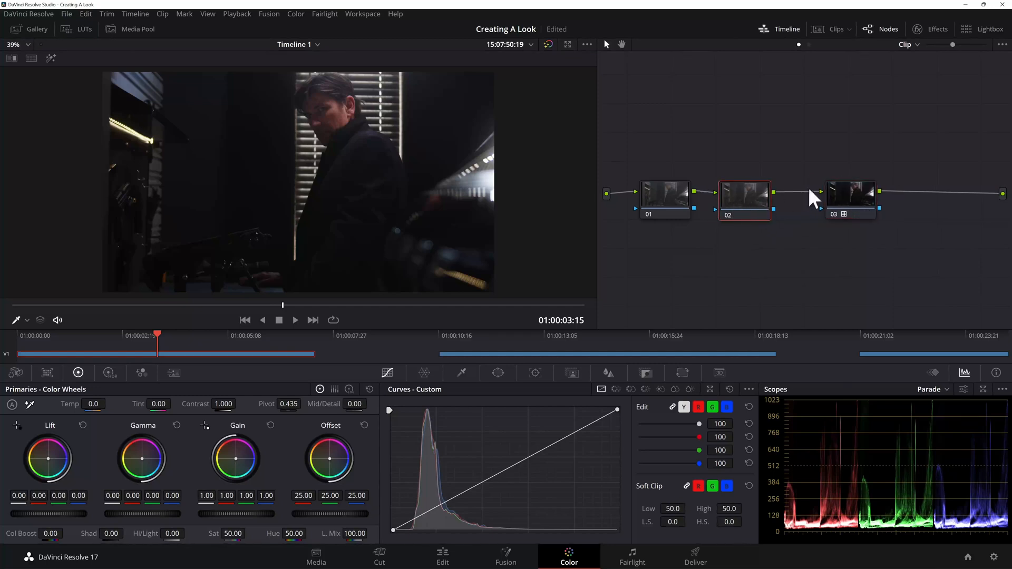
pyautogui.moveTo(847, 197); pyautogui.dragTo(865, 198)
pyautogui.click(757, 207)
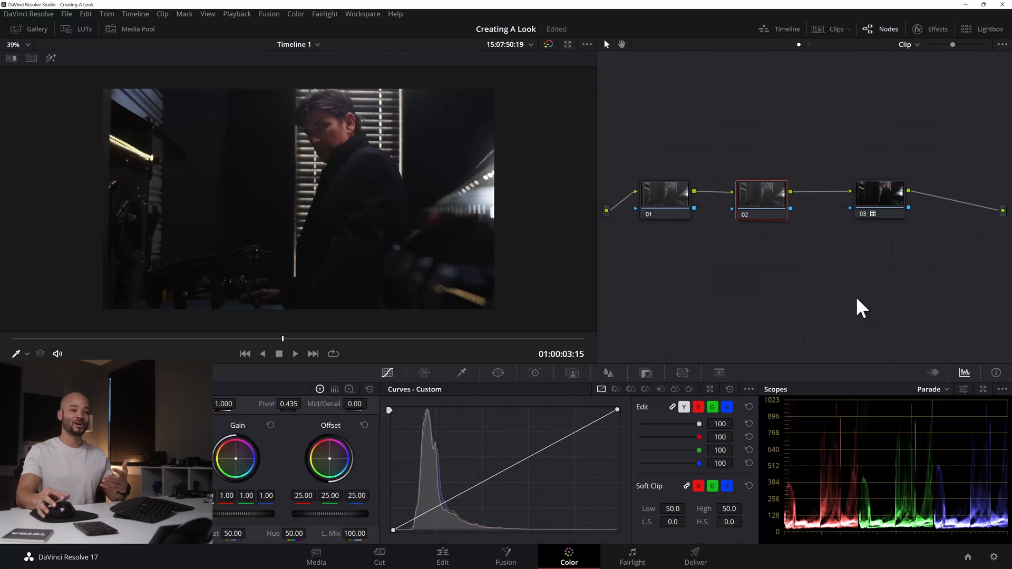
# Step: Switch the primaries from color wheels to color bars, comparing the two views
pyautogui.click(335, 389)
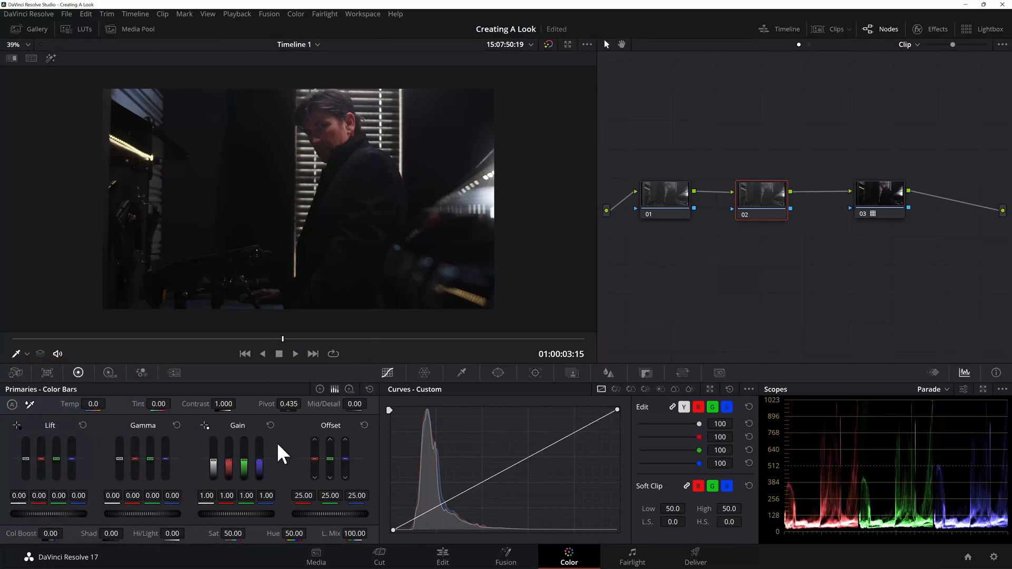
pyautogui.click(319, 390)
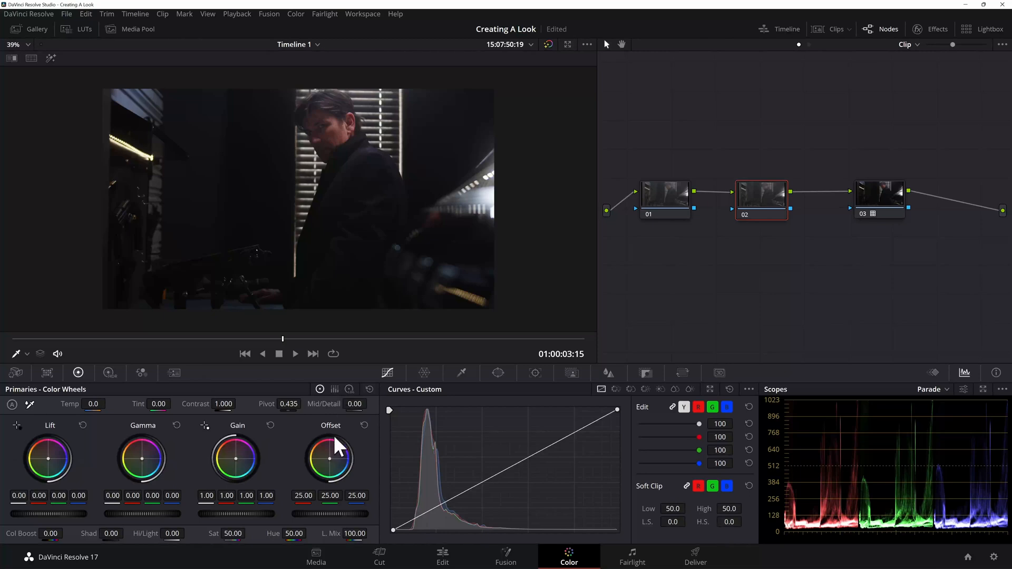
pyautogui.click(334, 389)
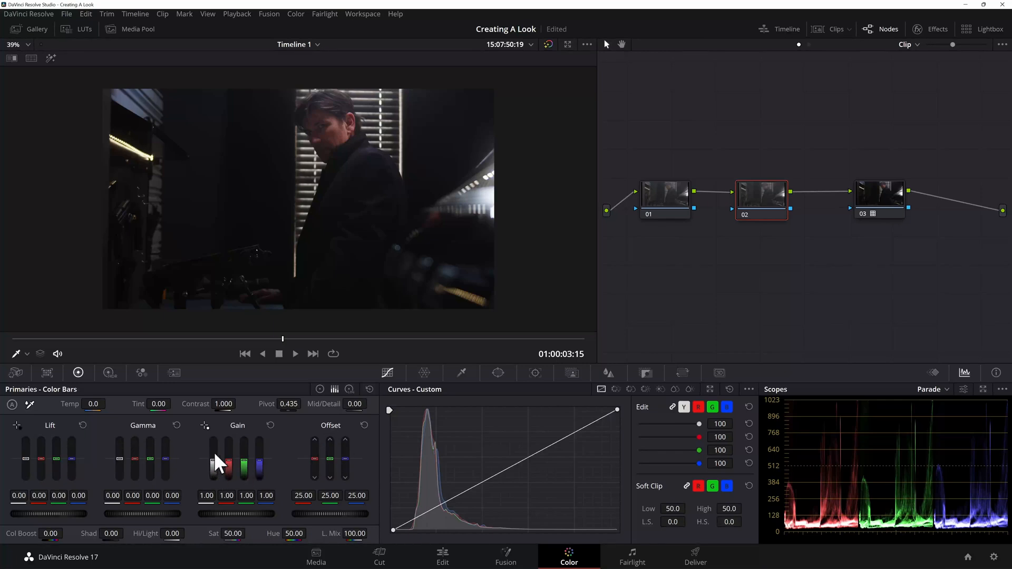
# Step: Try gain changes on node 02 with luminance 1.12, red 0.85 and green 0.80, resetting the gain after each trial
pyautogui.moveTo(214, 462); pyautogui.dragTo(213, 458)
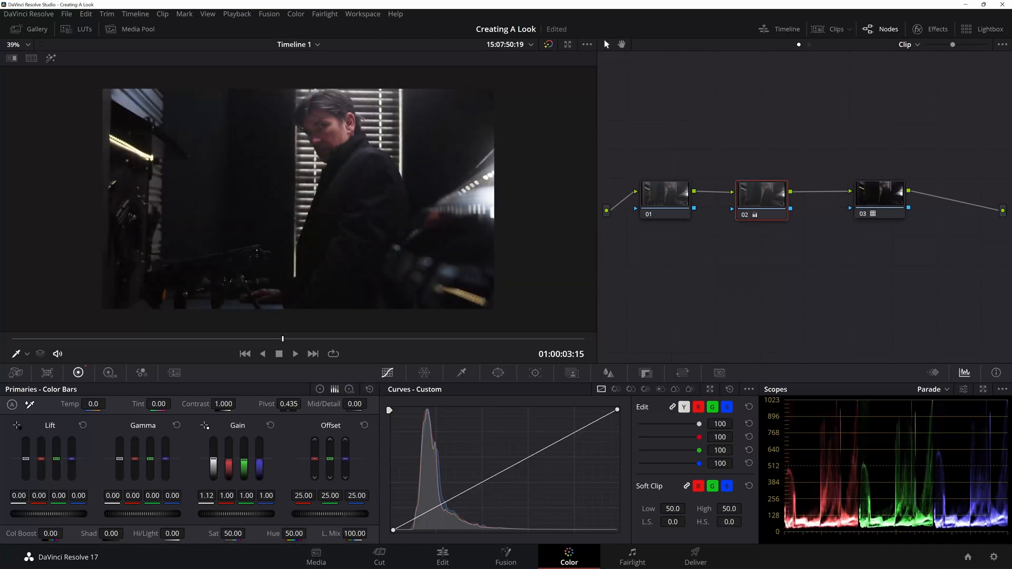
pyautogui.doubleClick(207, 497)
pyautogui.write('1')
pyautogui.press('Return')
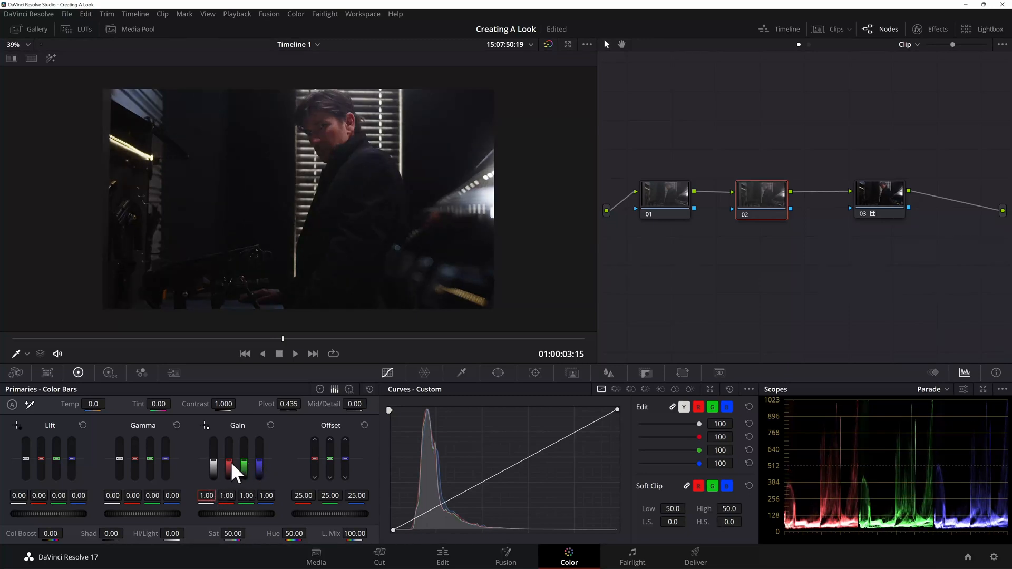
pyautogui.moveTo(228, 461); pyautogui.dragTo(243, 463)
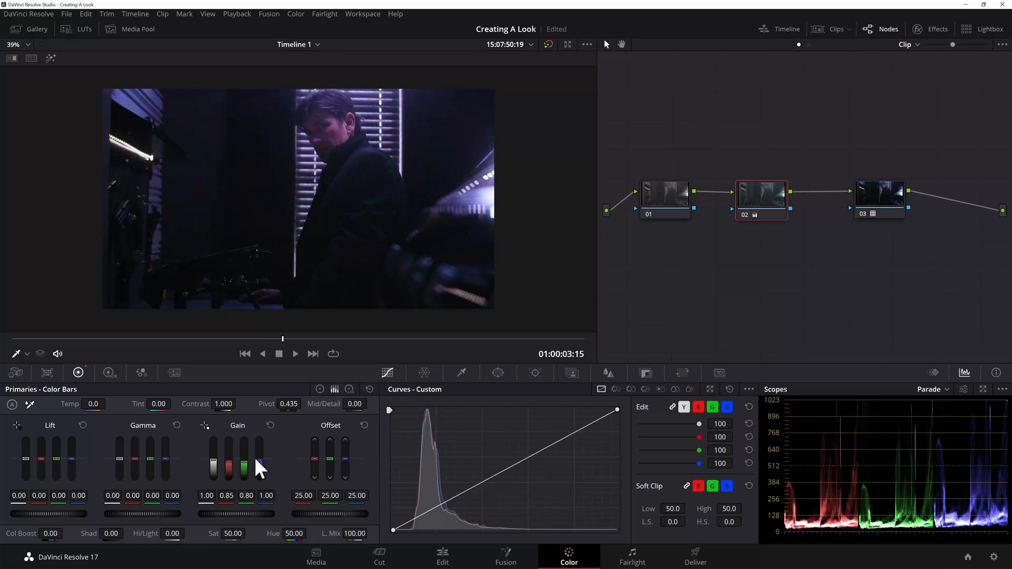
pyautogui.click(271, 426)
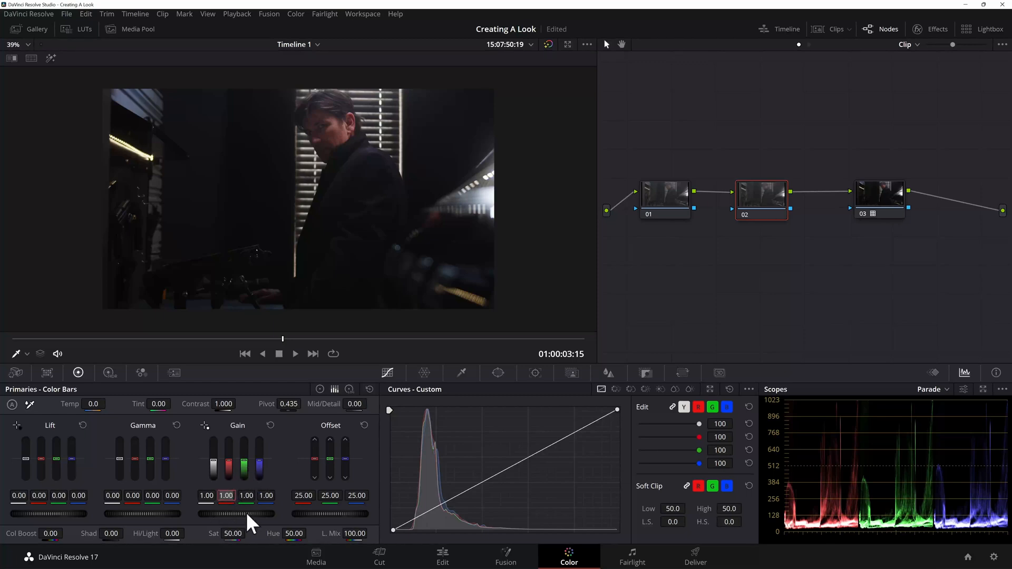
pyautogui.write('.70')
# Step: Set the red, green and blue gain of node 02 to 0.70 each
pyautogui.press('Return')
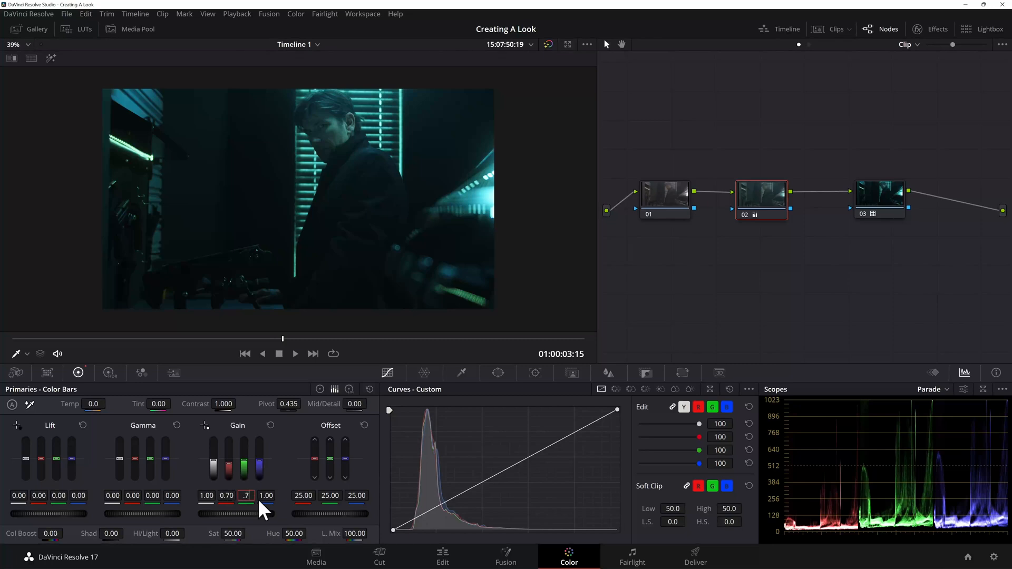
pyautogui.write('.7')
pyautogui.press('Return')
pyautogui.click(266, 497)
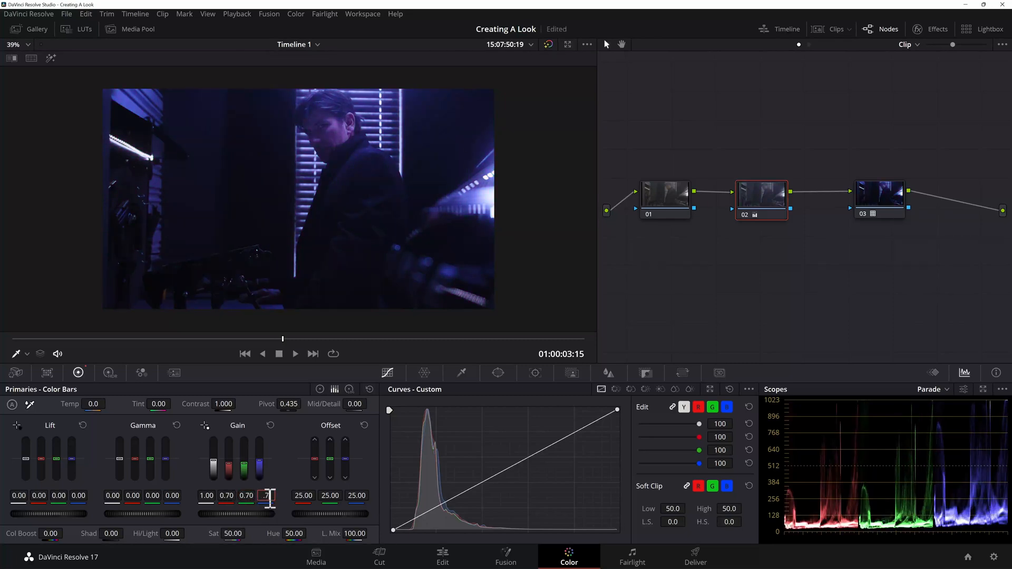
pyautogui.write('.7')
pyautogui.press('Return')
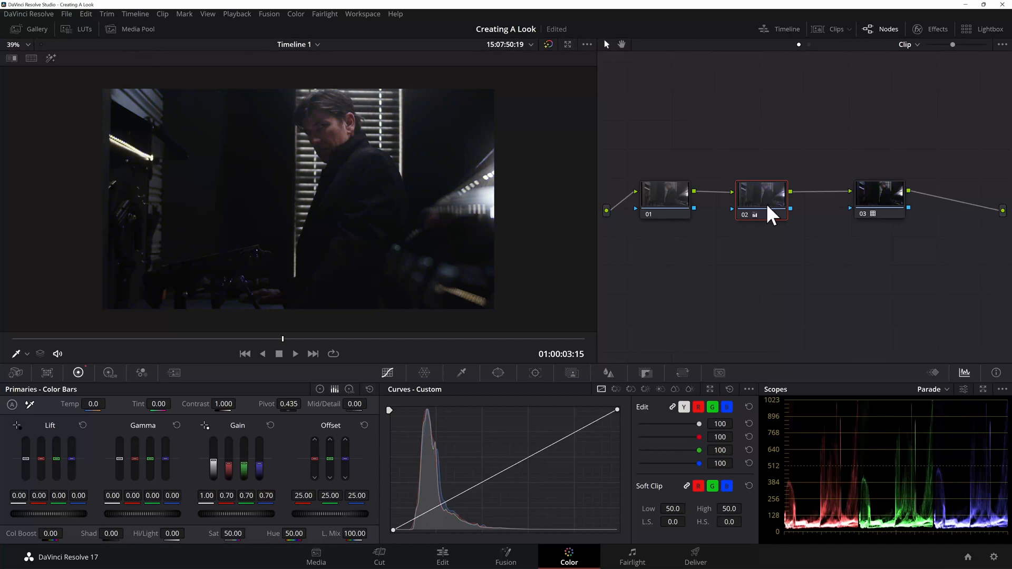
# Step: Toggle node 02 off and on to compare the image with and without its gain change
pyautogui.hotkey('ctrl', 'd')
pyautogui.hotkey('ctrl', 'd')
pyautogui.hotkey('ctrl', 'd')
pyautogui.hotkey('ctrl', 'd')
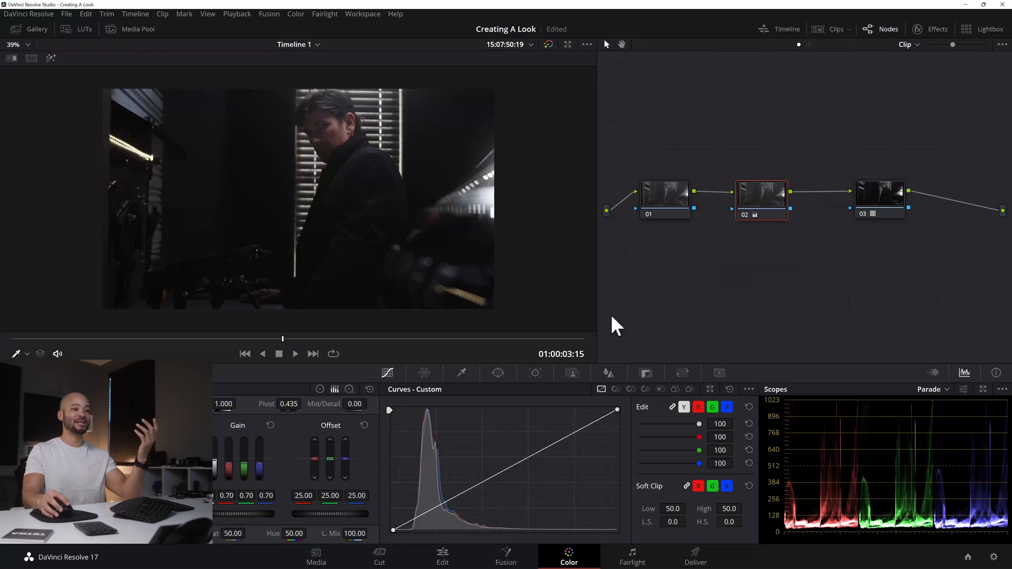
# Step: Reset node 02's grade, try a saturation of 36.20 on it, and reset the grade again
pyautogui.rightClick(776, 196)
pyautogui.click(807, 202)
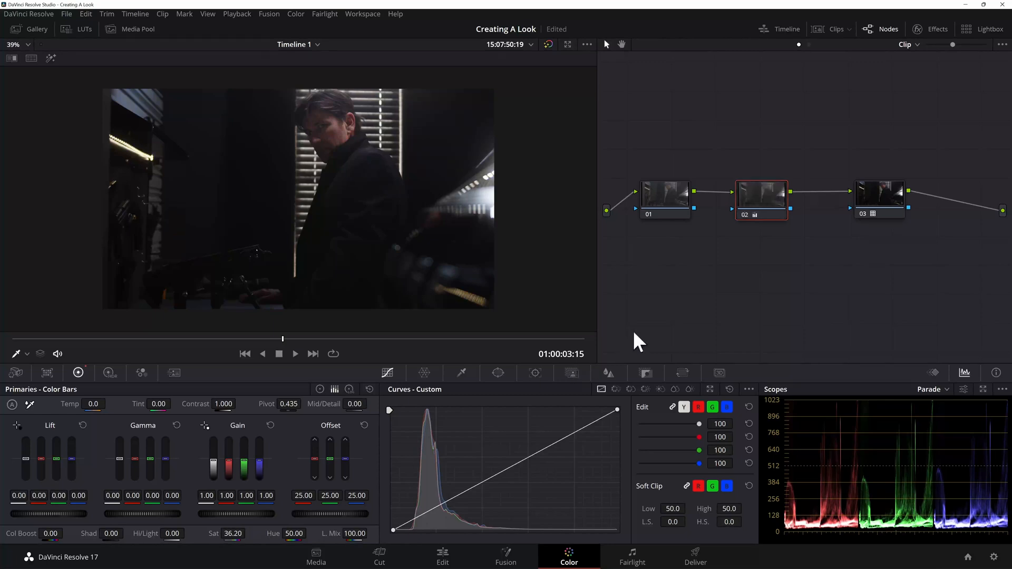
pyautogui.rightClick(755, 206)
pyautogui.click(771, 209)
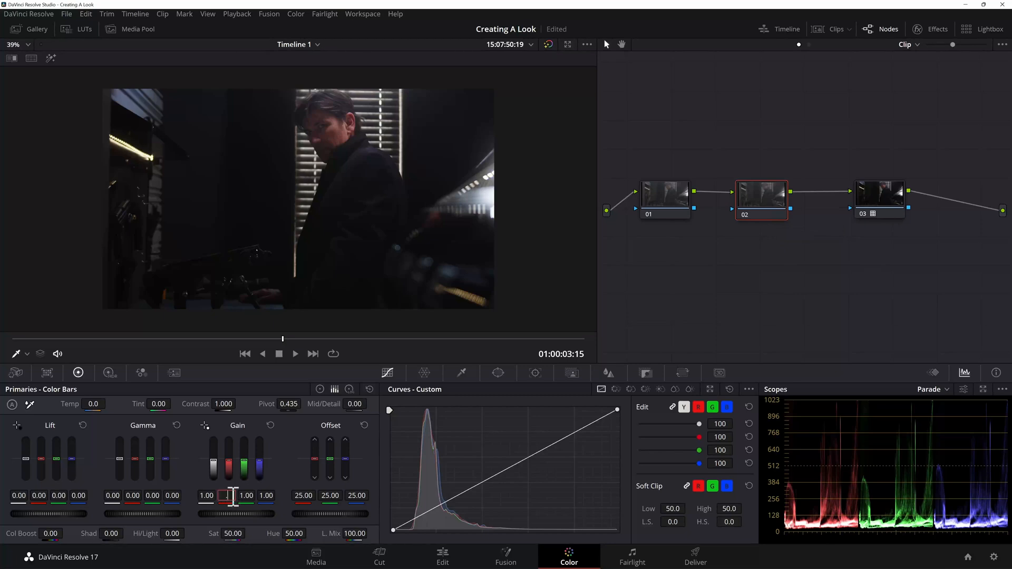
# Step: Lower node 02's red, green and blue gain to 0.70 again and reset the node's grade
pyautogui.press('Return')
pyautogui.click(254, 493)
pyautogui.press('Return')
pyautogui.click(267, 494)
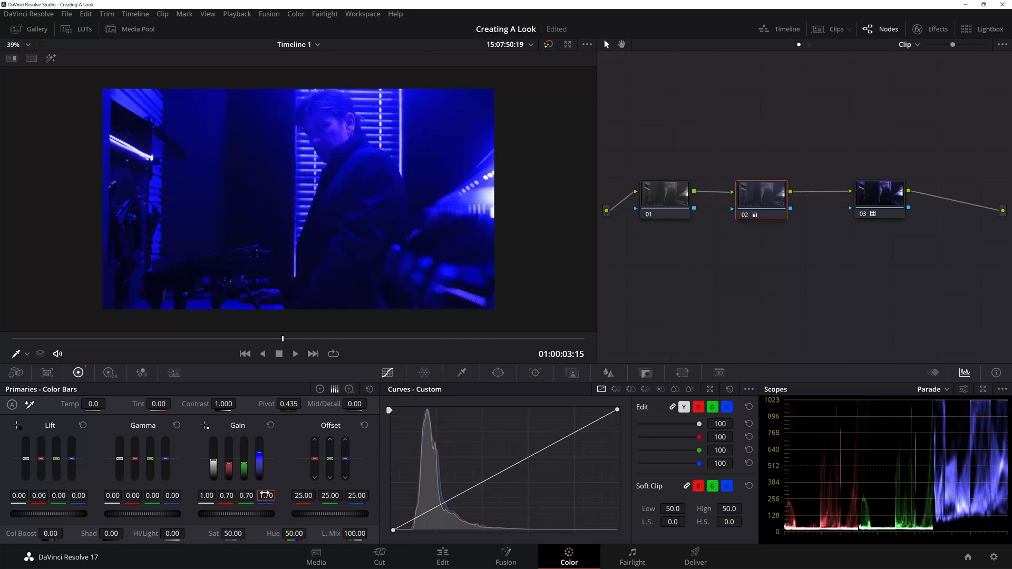
pyautogui.doubleClick(266, 495)
pyautogui.write('.7')
pyautogui.press('Return')
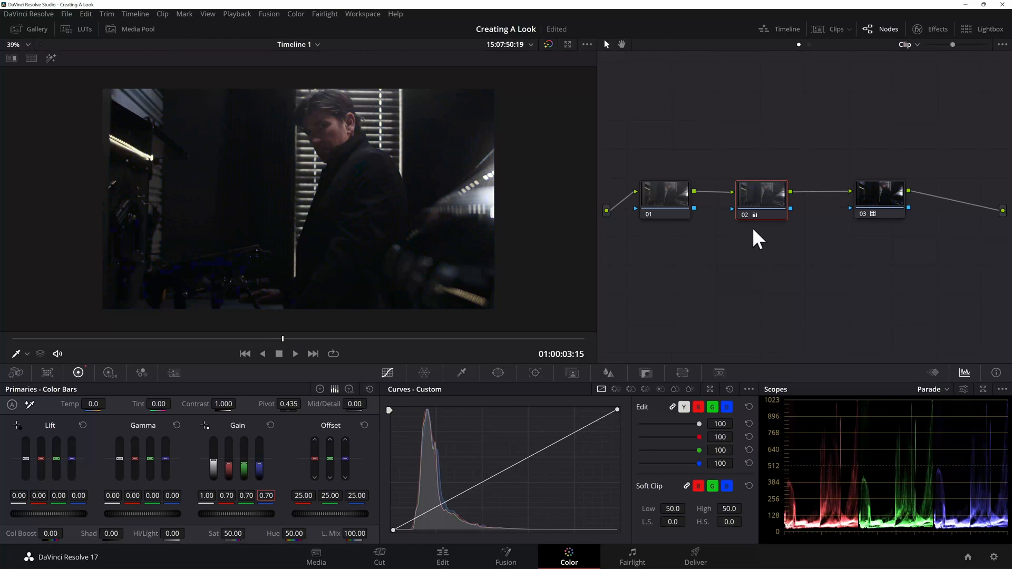
pyautogui.rightClick(767, 197)
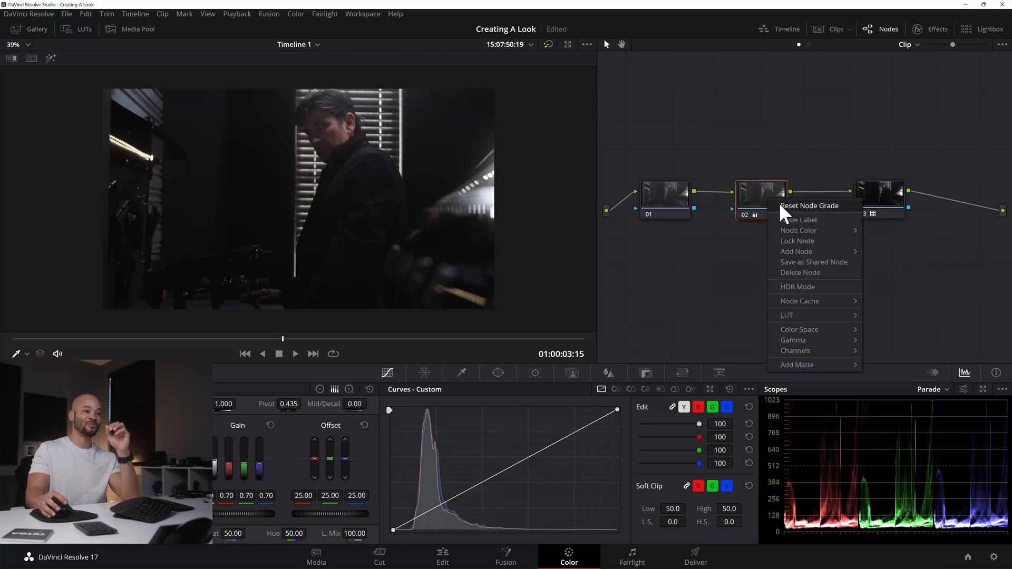
pyautogui.click(780, 205)
# Step: Move nodes 02 and 03 further along the node graph and make node 01 active
pyautogui.click(889, 200)
pyautogui.click(773, 201)
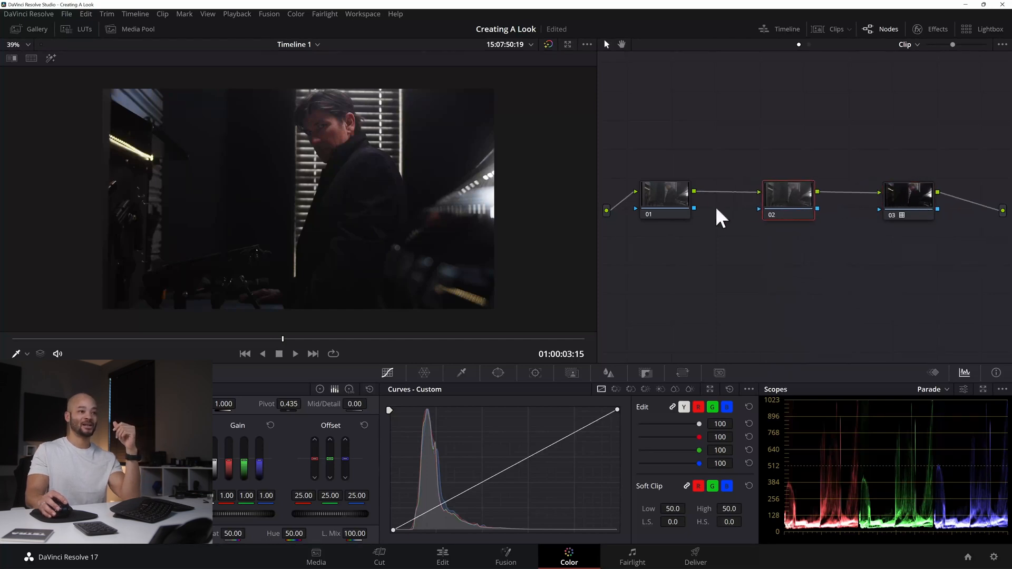
pyautogui.moveTo(656, 207); pyautogui.dragTo(661, 215)
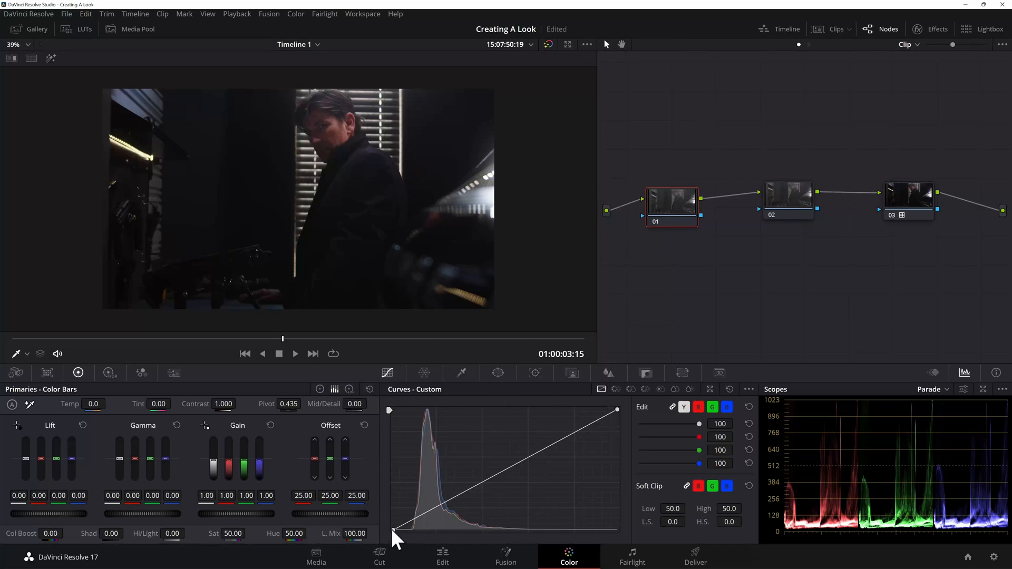
# Step: Raise the black point and lower the white point of node 01's custom curve
pyautogui.moveTo(393, 528); pyautogui.dragTo(393, 515)
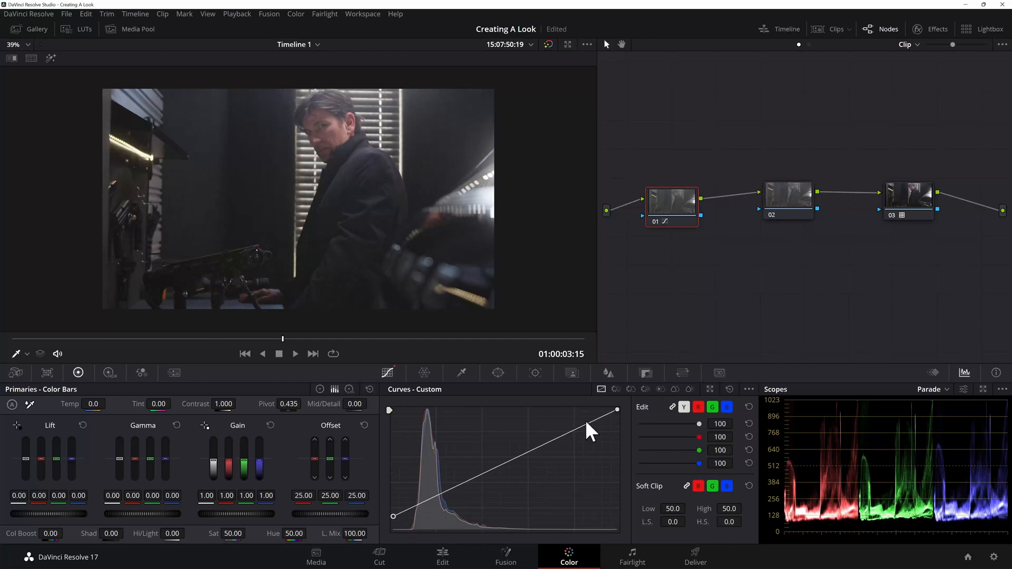
pyautogui.moveTo(618, 410); pyautogui.dragTo(616, 429)
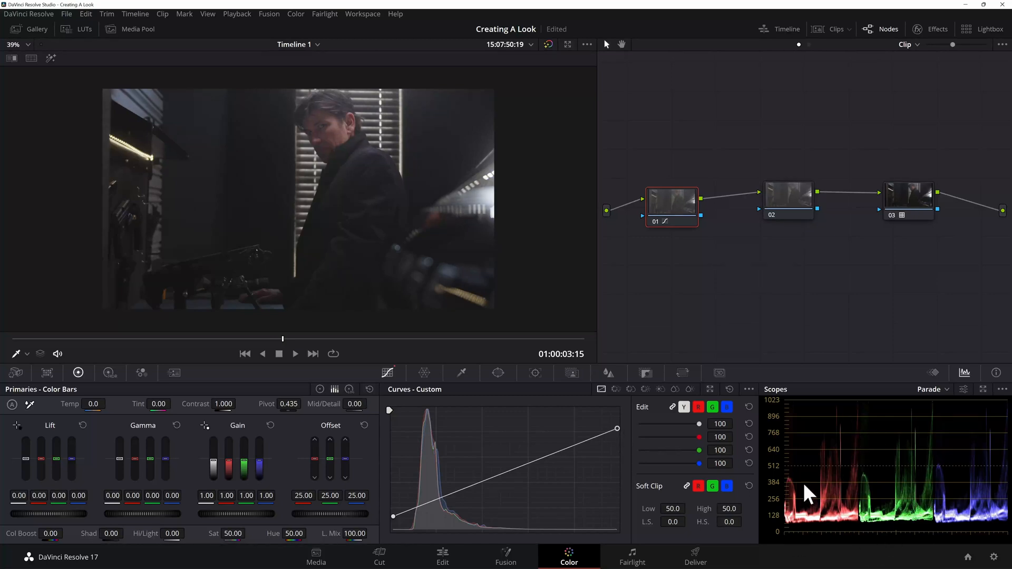
# Step: Add a serial node after node 02 and a layer node beneath it, and space the nodes out in the graph
pyautogui.moveTo(786, 199); pyautogui.dragTo(783, 200)
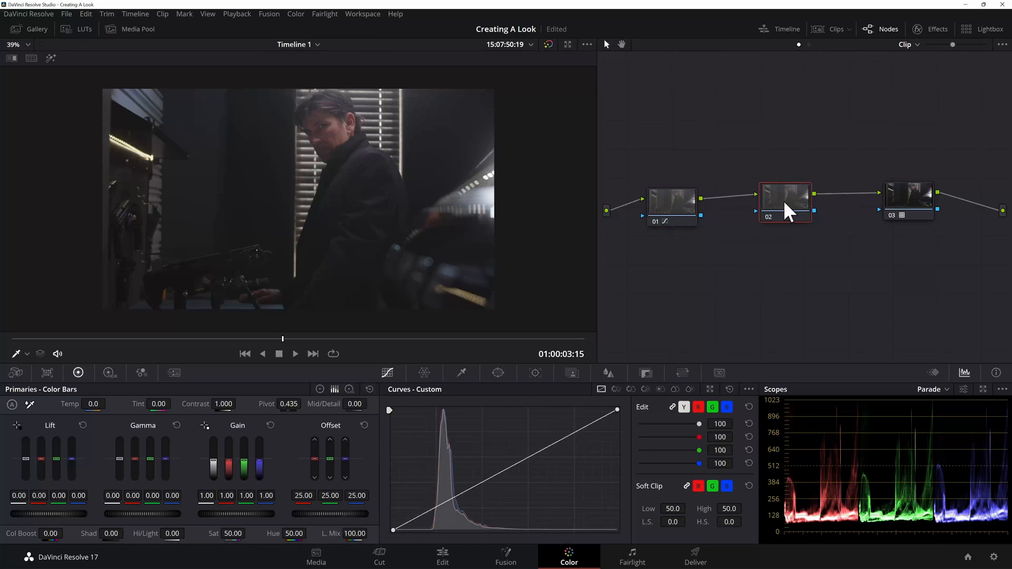
pyautogui.moveTo(783, 201); pyautogui.dragTo(745, 207)
pyautogui.hotkey('alt', 's')
pyautogui.hotkey('alt', 'p')
pyautogui.moveTo(896, 216); pyautogui.dragTo(933, 205)
pyautogui.moveTo(881, 242); pyautogui.dragTo(824, 202)
pyautogui.click(820, 253)
pyautogui.moveTo(819, 244); pyautogui.dragTo(823, 248)
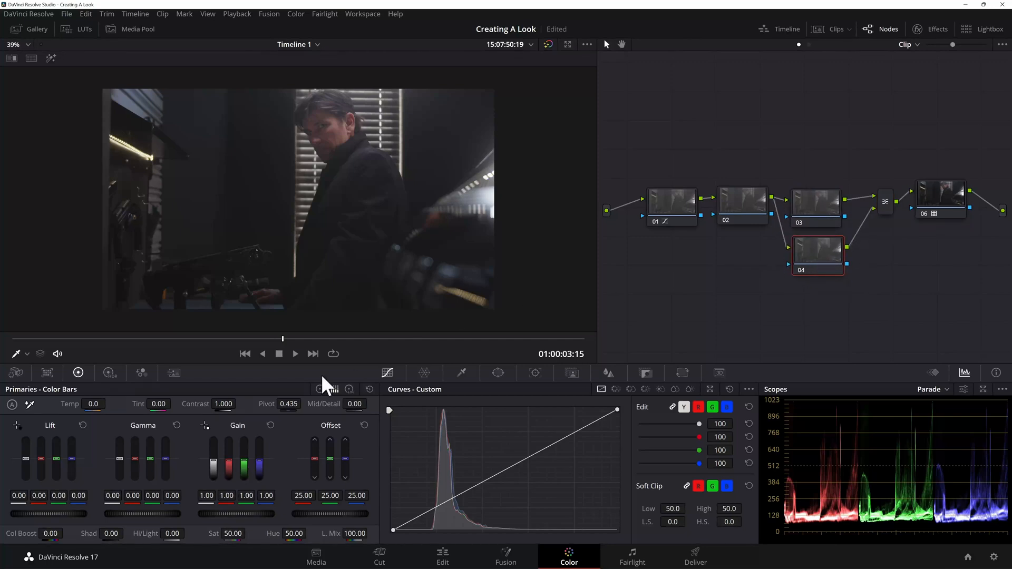
# Step: Turn on Monochrome for node 04 in the RGB Mixer
pyautogui.click(140, 373)
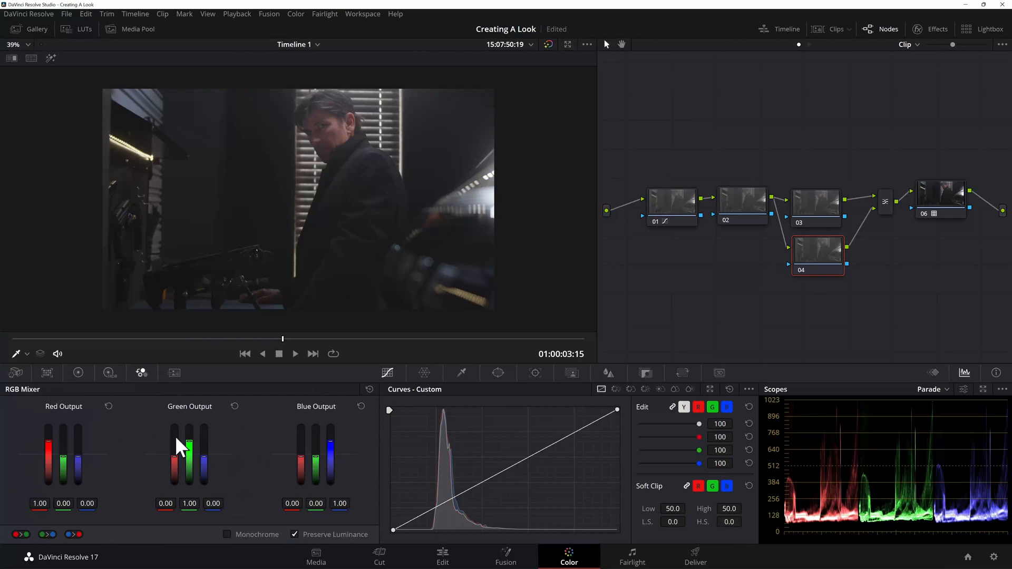
pyautogui.click(230, 534)
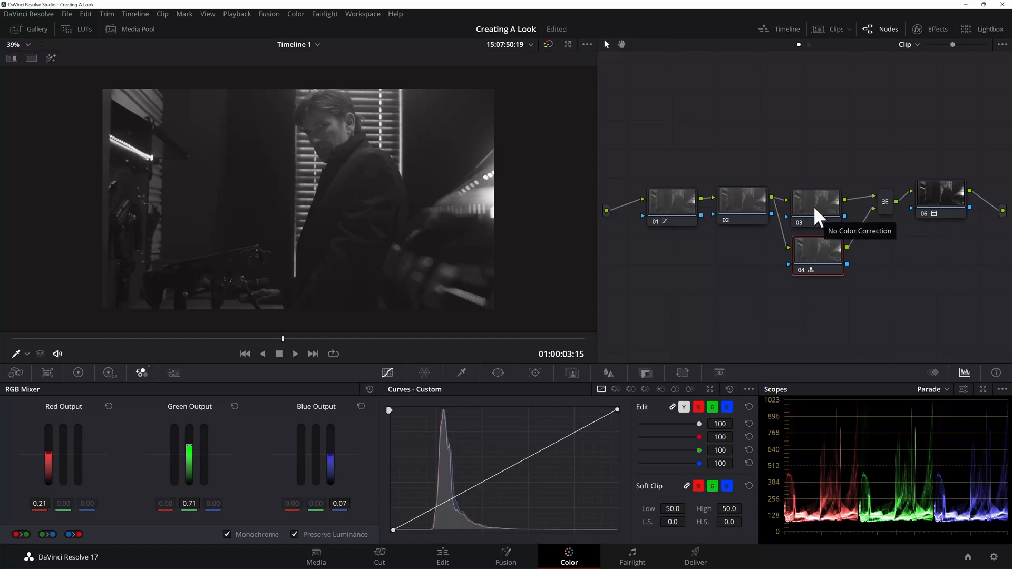
# Step: Inspect node 03 by toggling the viewer's highlight, and make node 04 active again
pyautogui.moveTo(816, 204); pyautogui.dragTo(819, 201)
pyautogui.click(49, 60)
pyautogui.click(50, 60)
pyautogui.click(49, 61)
pyautogui.click(50, 60)
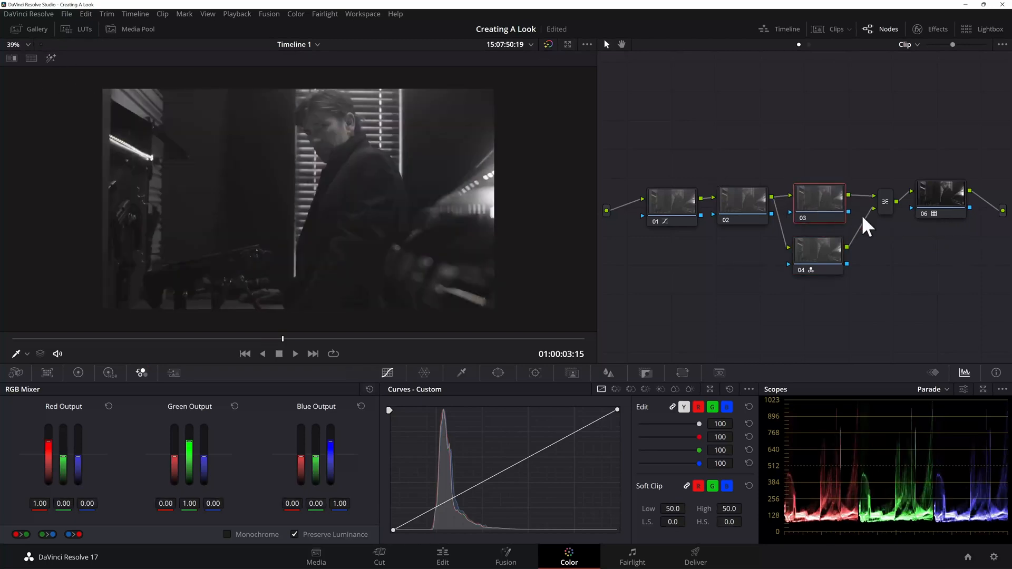
pyautogui.click(832, 254)
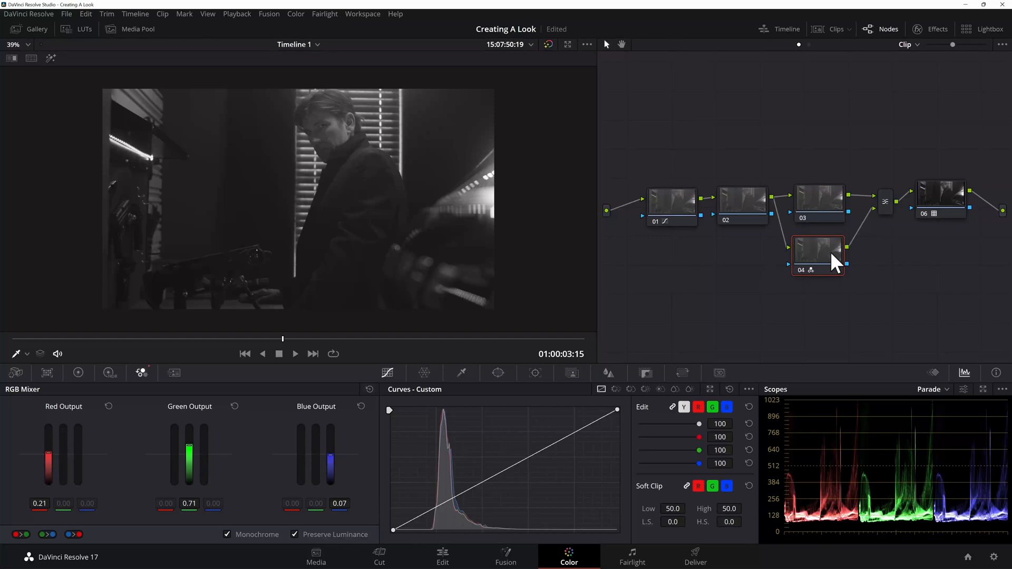
# Step: Shift the layer mixer slightly and set its composite mode to Hardlight
pyautogui.click(886, 204)
pyautogui.moveTo(885, 207); pyautogui.dragTo(877, 208)
pyautogui.rightClick(877, 200)
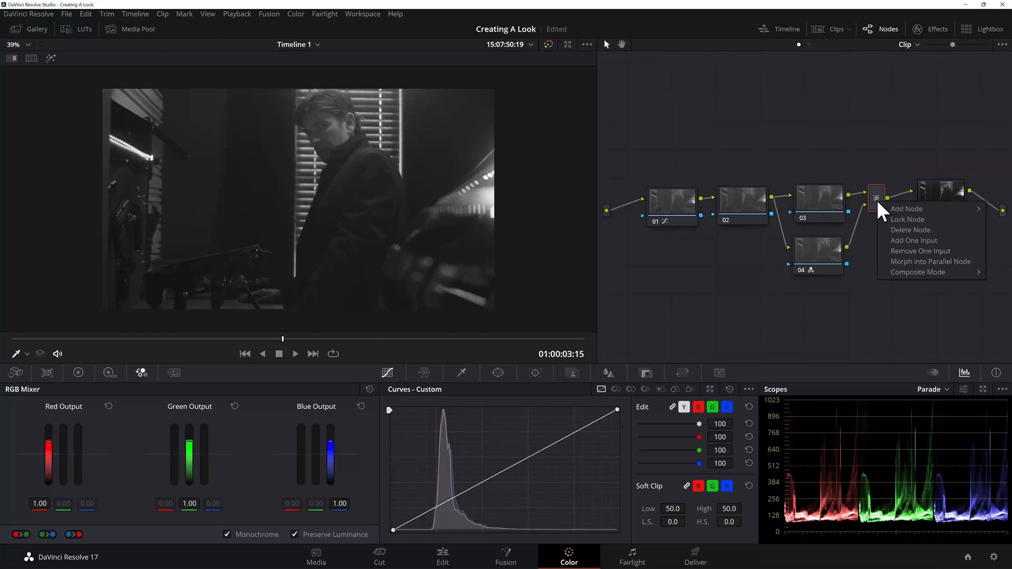
pyautogui.moveTo(928, 272)
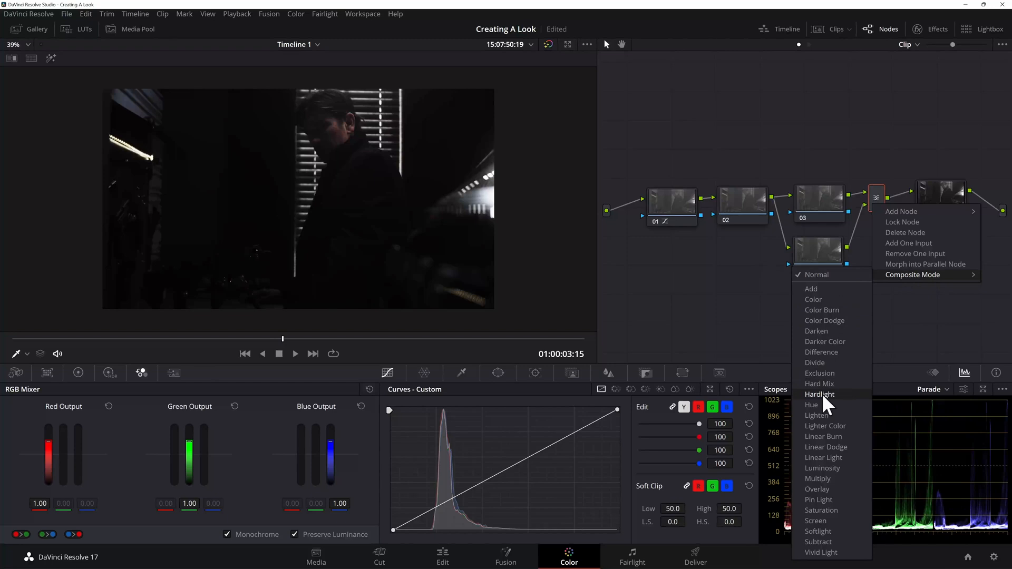
pyautogui.click(821, 394)
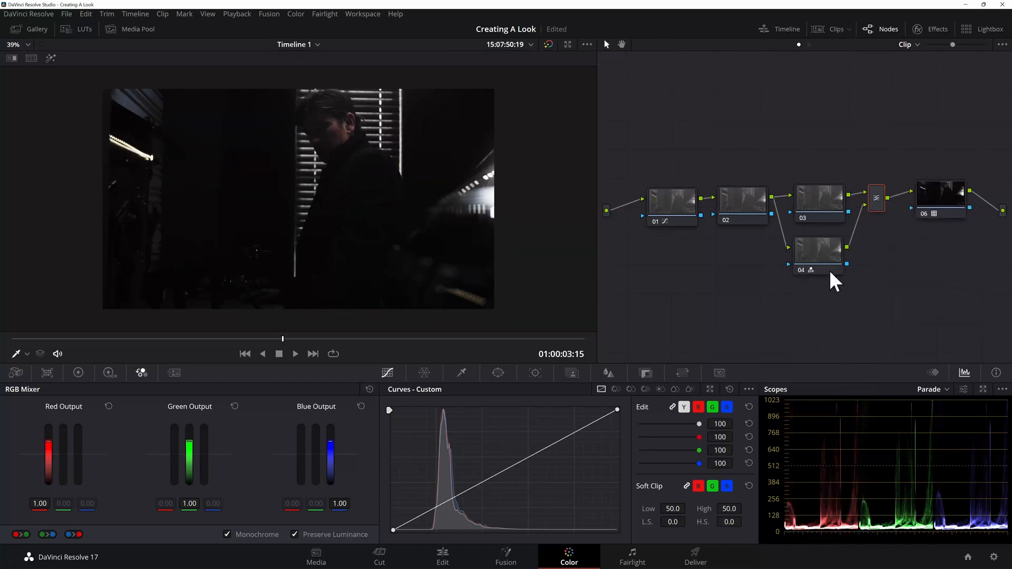
# Step: Raise the black point of node 01's custom curve a little further to brighten the shadows
pyautogui.click(680, 202)
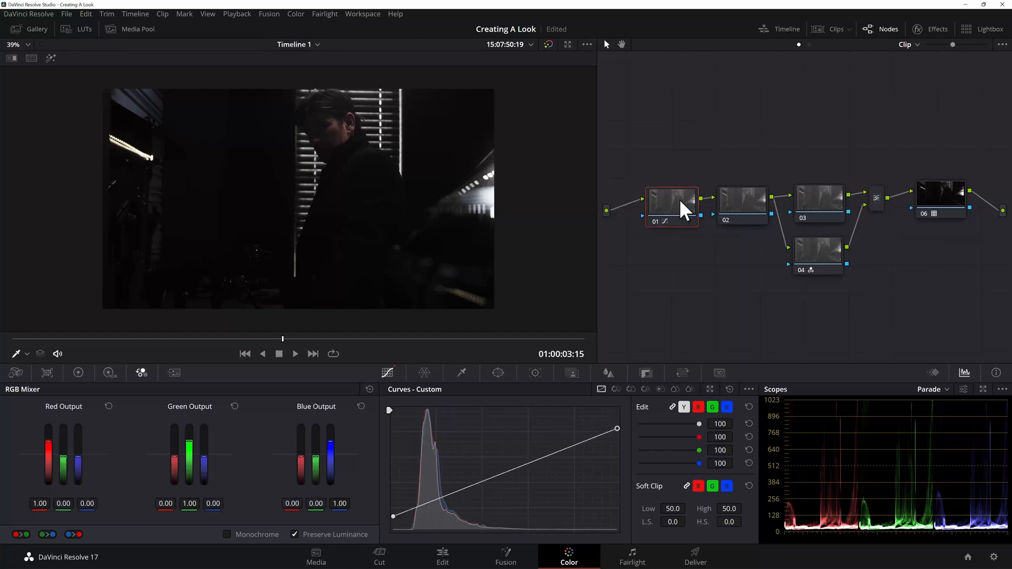
pyautogui.click(78, 373)
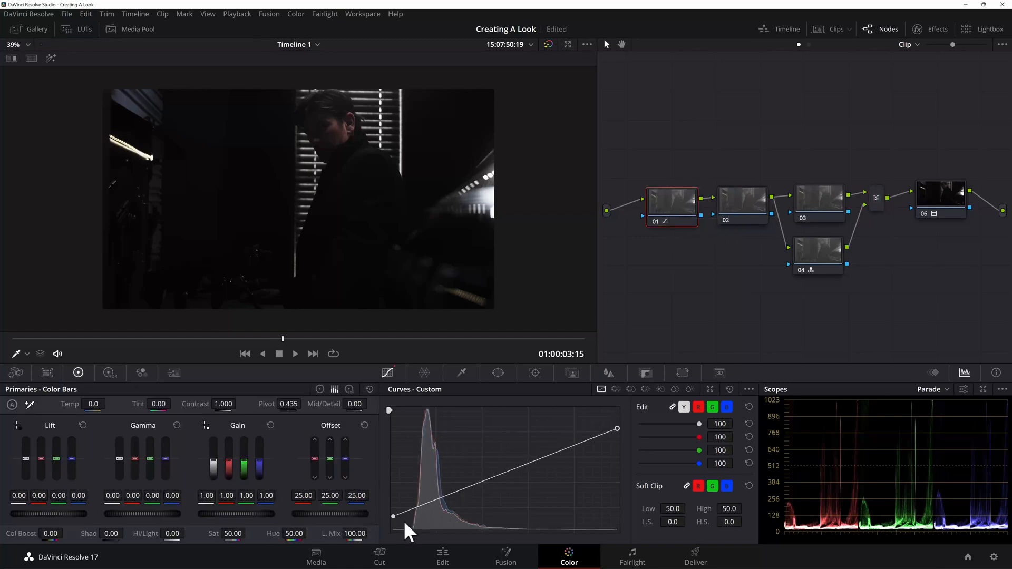
pyautogui.moveTo(392, 516); pyautogui.dragTo(396, 508)
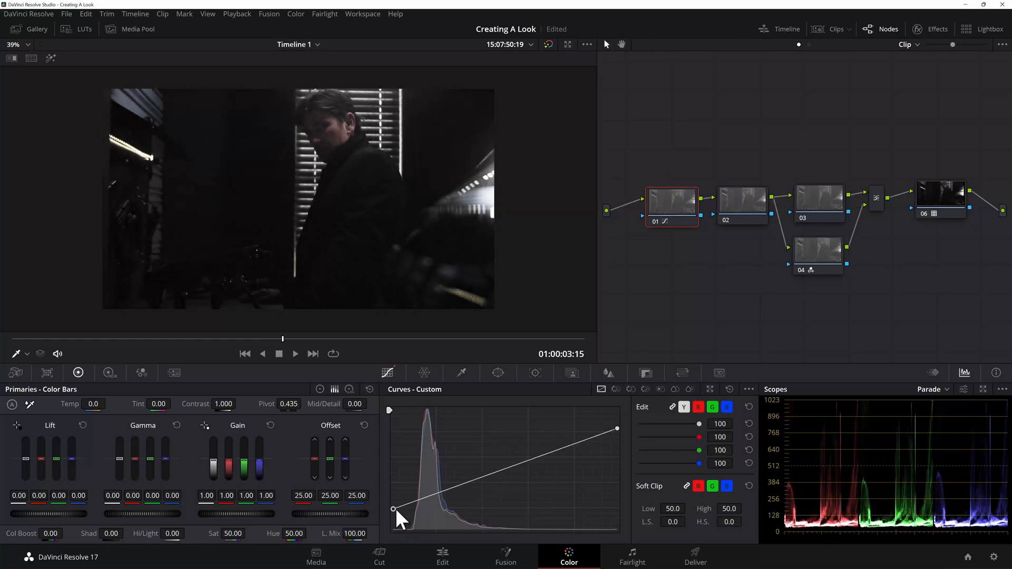
# Step: Toggle the whole grade, and all nodes except node 06, off and on to compare the image before and after
pyautogui.hotkey('alt', 'd')
pyautogui.hotkey('alt', 'd')
pyautogui.moveTo(651, 154); pyautogui.dragTo(879, 302)
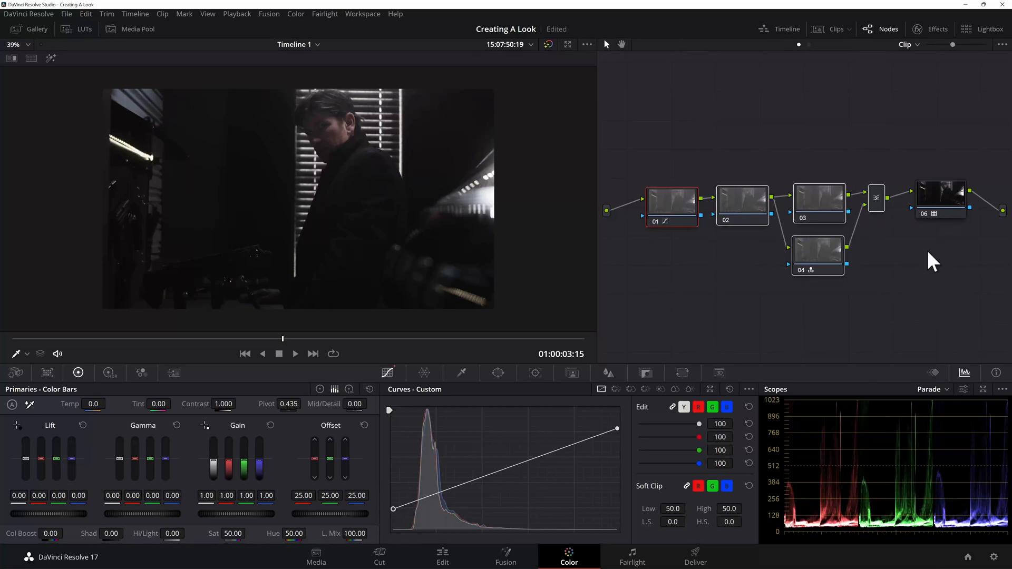
pyautogui.hotkey('ctrl', 'd')
pyautogui.hotkey('ctrl', 'd')
pyautogui.hotkey('ctrl', 'd')
pyautogui.hotkey('ctrl', 'd')
pyautogui.hotkey('ctrl', 'd')
pyautogui.hotkey('ctrl', 'd')
pyautogui.hotkey('ctrl', 'd')
pyautogui.hotkey('ctrl', 'd')
pyautogui.hotkey('ctrl', 'd')
pyautogui.hotkey('ctrl', 'd')
# Step: Examine the graded image enlarged and in full screen, and return to the color workspace
pyautogui.scroll(1, 389, 234)
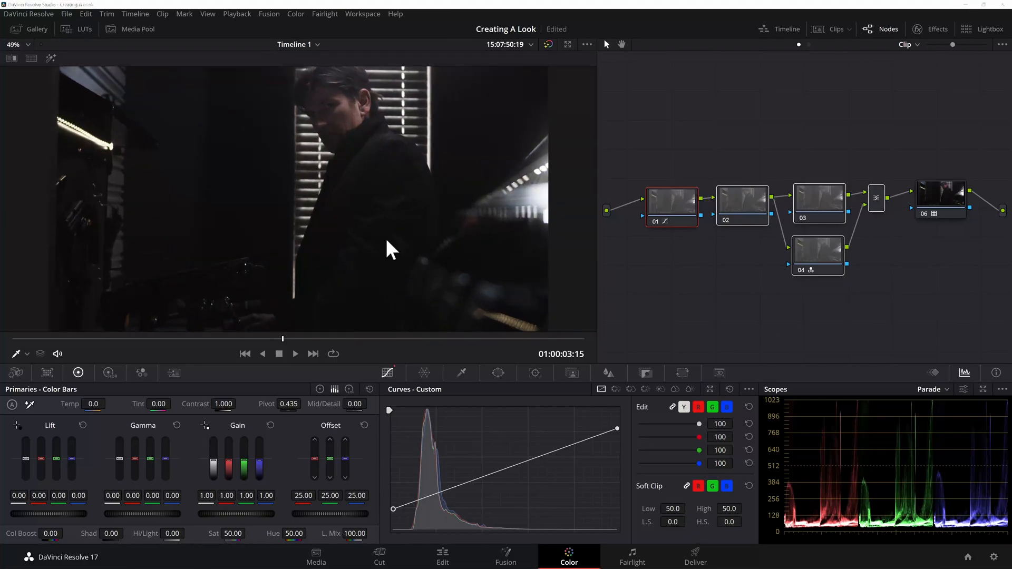
pyautogui.hotkey('ctrl', 'f')
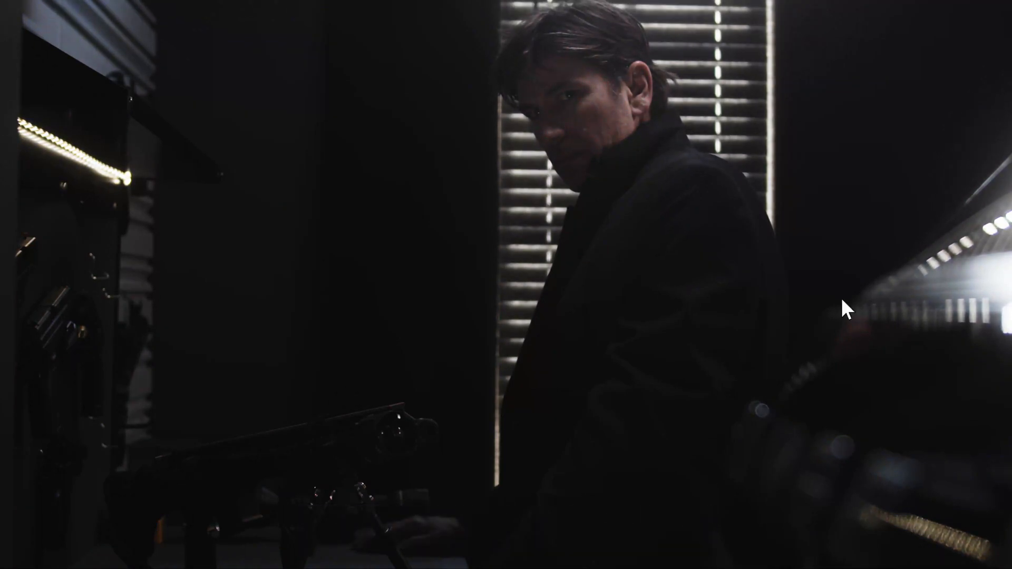
pyautogui.press('Escape')
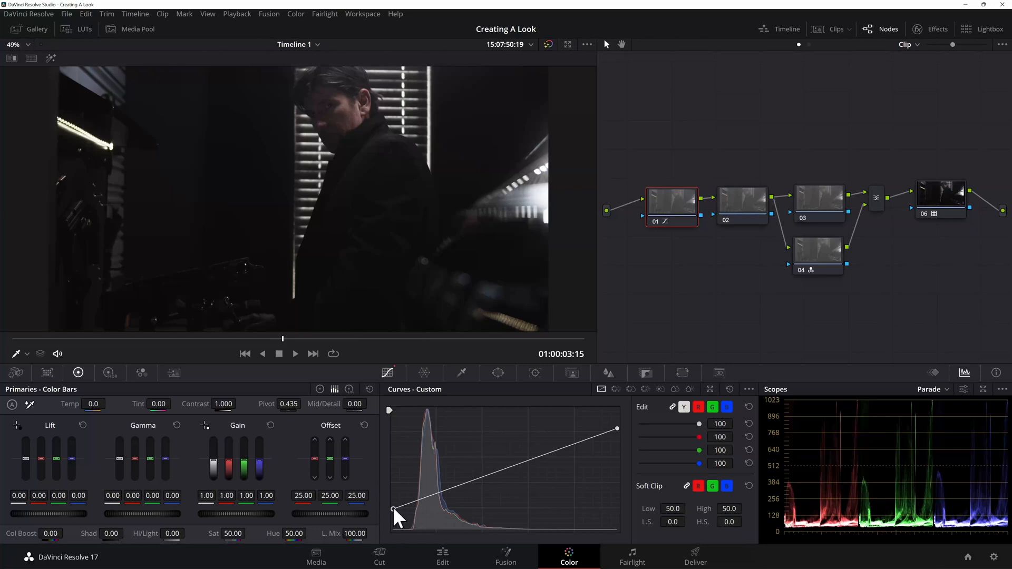
# Step: Lower the black point of node 01's custom curve slightly to darken the shadows
pyautogui.click(876, 203)
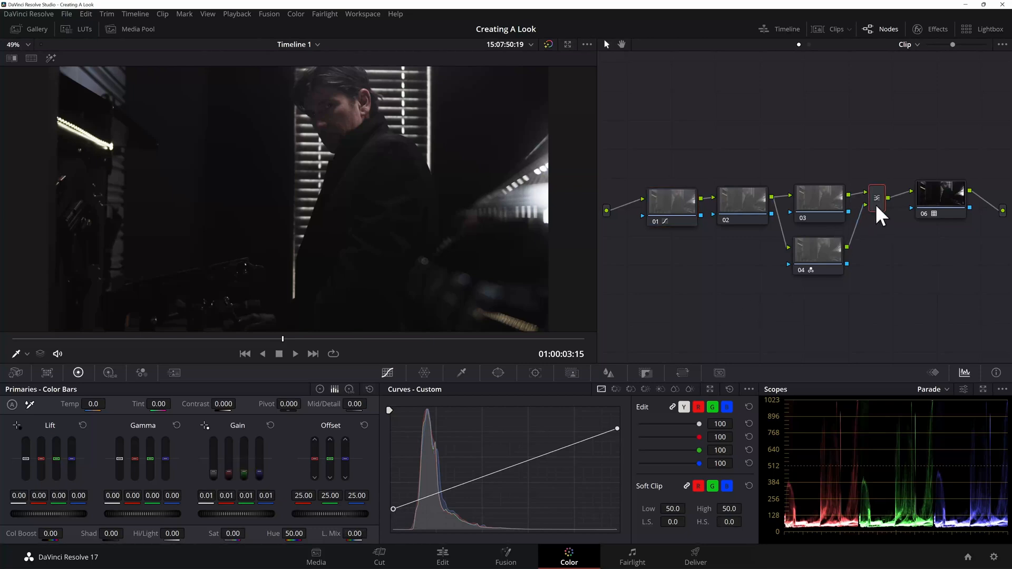
pyautogui.click(668, 201)
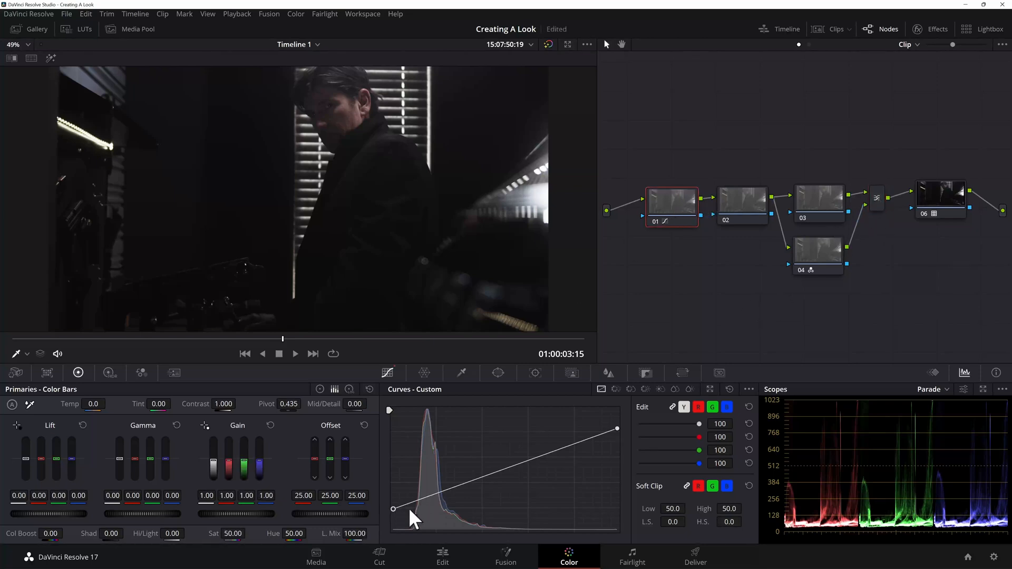
pyautogui.moveTo(392, 508); pyautogui.dragTo(390, 515)
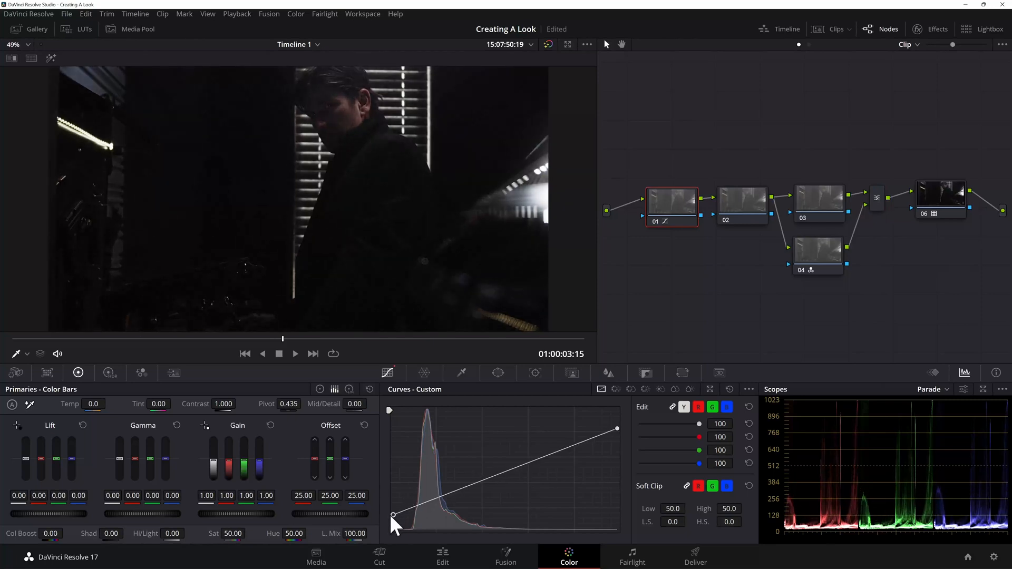
# Step: Change the layer mixer's composite mode to Overlay
pyautogui.scroll(-1, 348, 256)
pyautogui.click(878, 200)
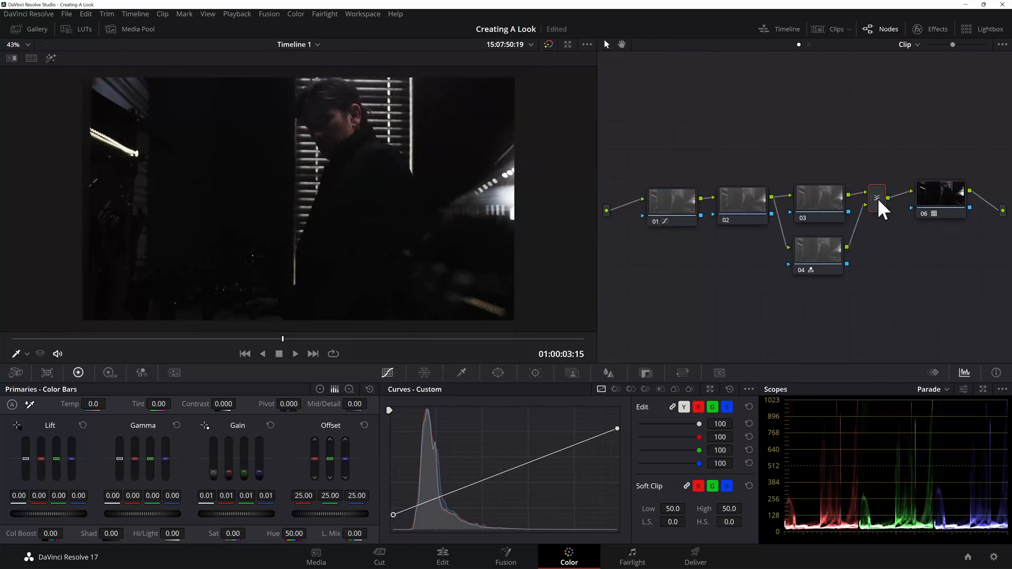
pyautogui.rightClick(878, 198)
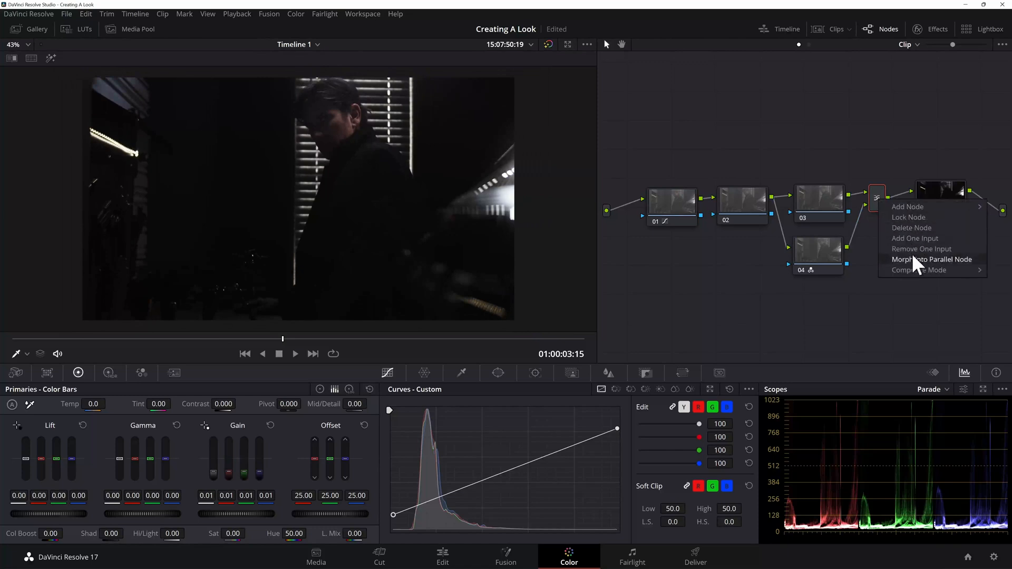
pyautogui.moveTo(913, 271)
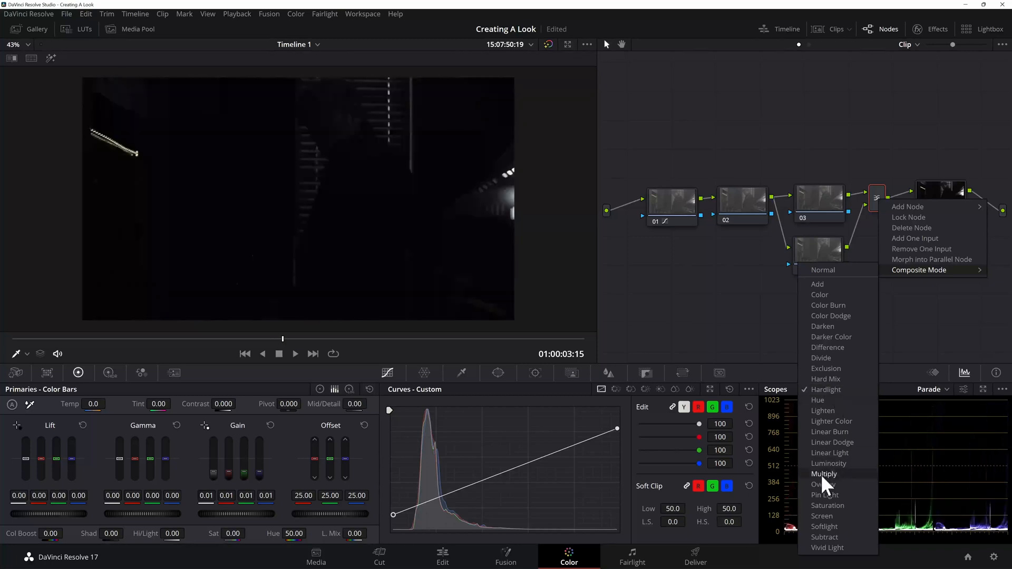
pyautogui.click(825, 486)
# Step: Try a higher black point on node 01's custom curve and bring it back down
pyautogui.click(679, 203)
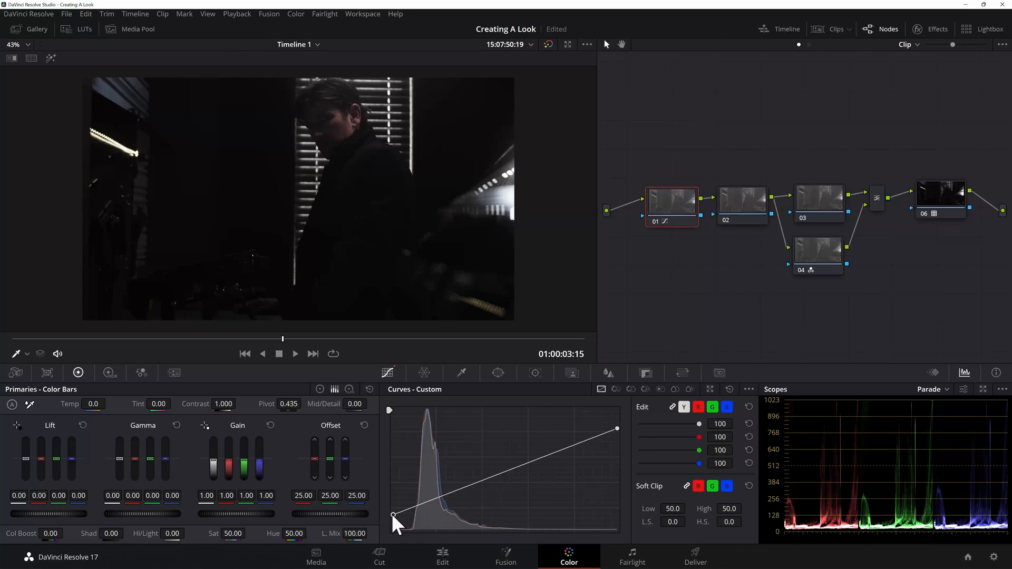
pyautogui.moveTo(391, 514); pyautogui.dragTo(394, 507)
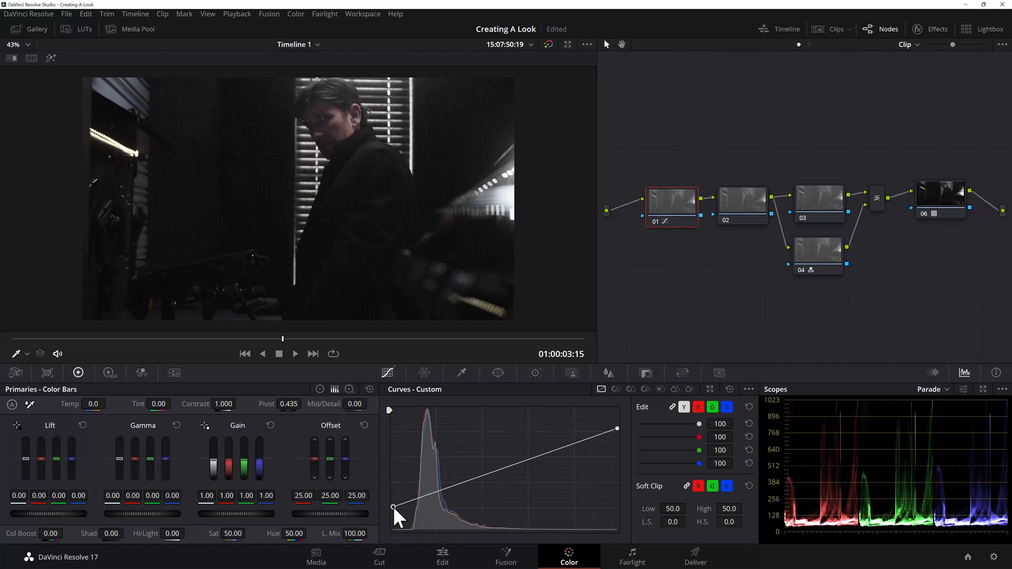
pyautogui.moveTo(394, 507); pyautogui.dragTo(394, 513)
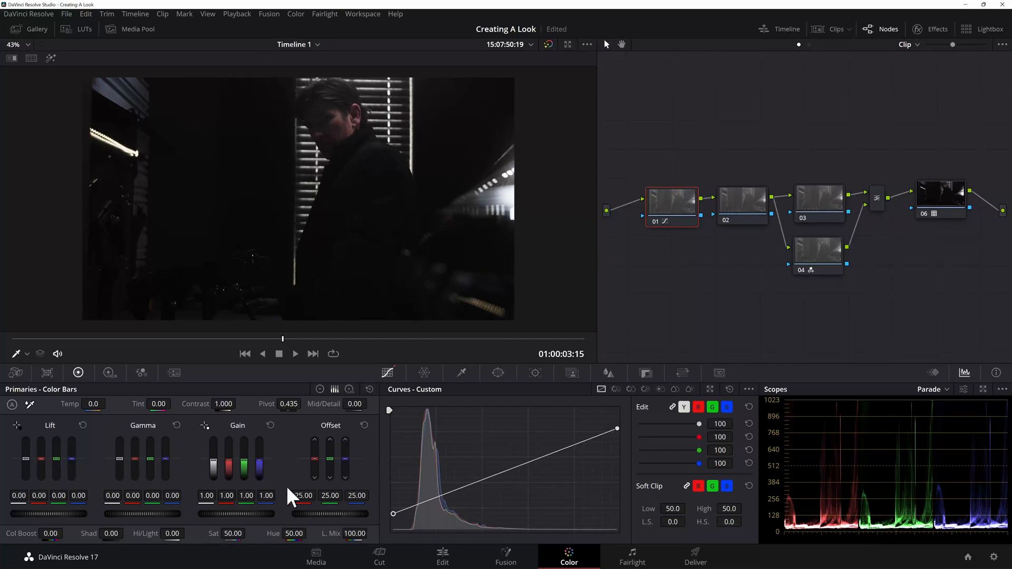
# Step: Try a shadows value of 35.00 on node 01, inspect the image close up, and reset shadows to 0
pyautogui.moveTo(110, 534); pyautogui.dragTo(122, 533)
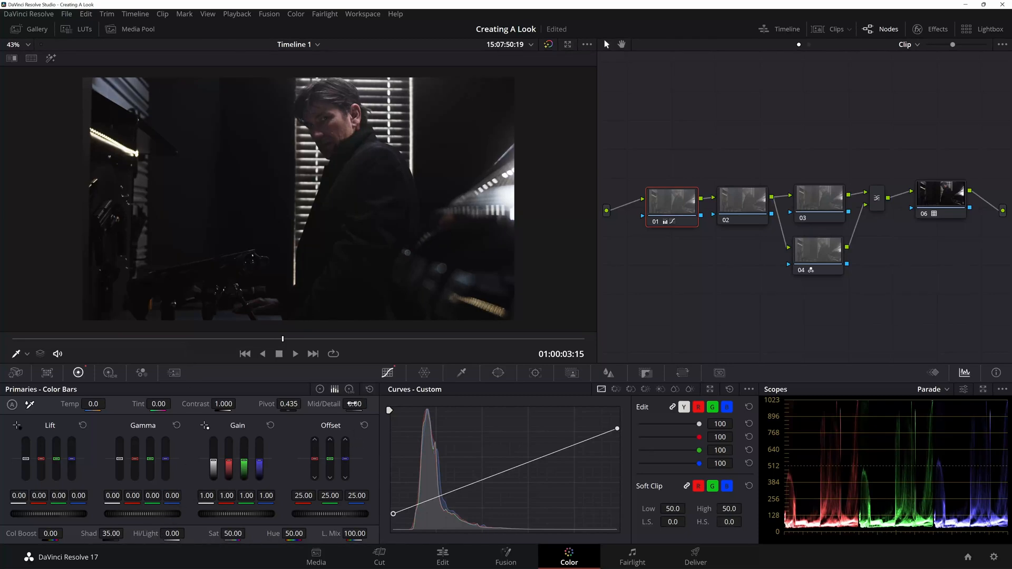
pyautogui.scroll(5, 312, 248)
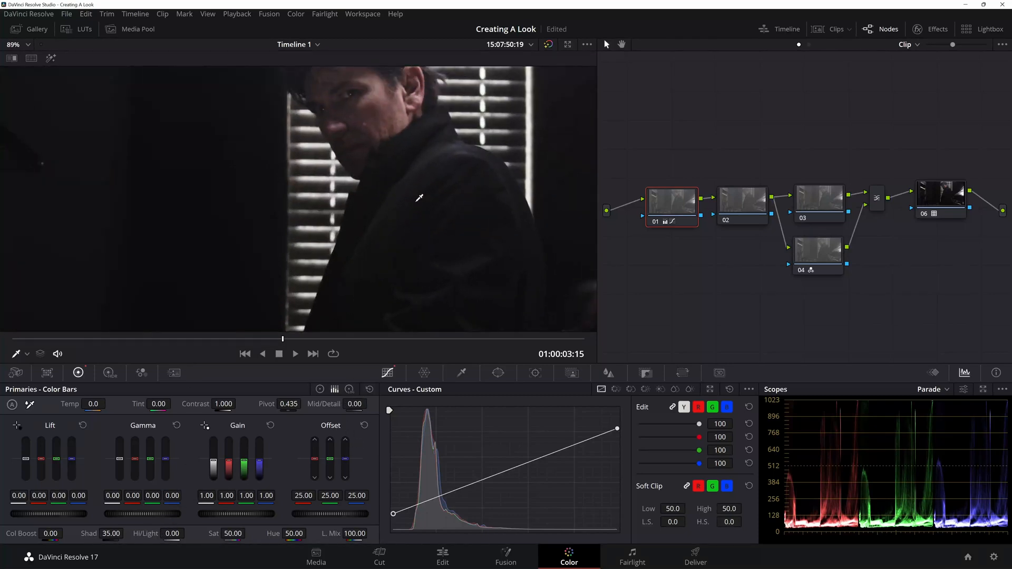
pyautogui.scroll(-2, 428, 177)
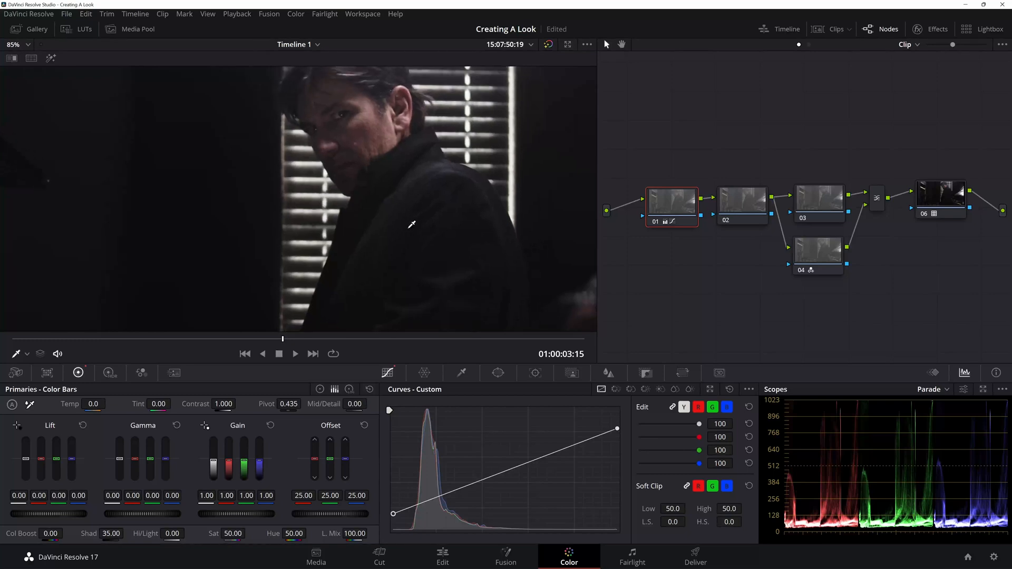
pyautogui.moveTo(110, 533)
pyautogui.mouseDown()
pyautogui.moveTo(98, 534)
pyautogui.moveTo(111, 534)
pyautogui.mouseUp()
pyautogui.doubleClick(111, 534)
pyautogui.write('0')
pyautogui.press('Return')
# Step: Raise node 01's curve black point very slightly and check the whole frame in the viewer
pyautogui.moveTo(394, 513); pyautogui.dragTo(393, 511)
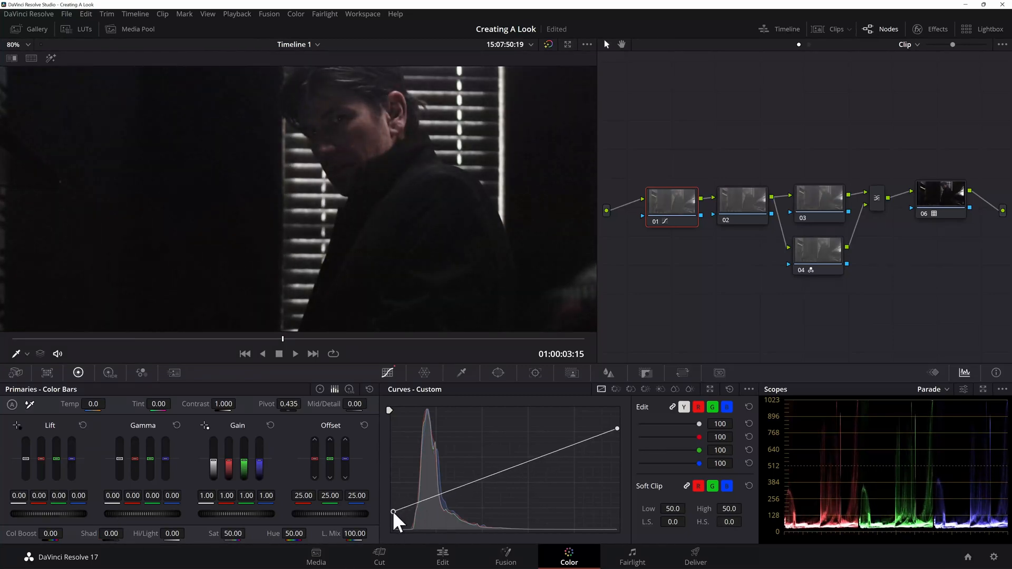
pyautogui.scroll(-4, 436, 208)
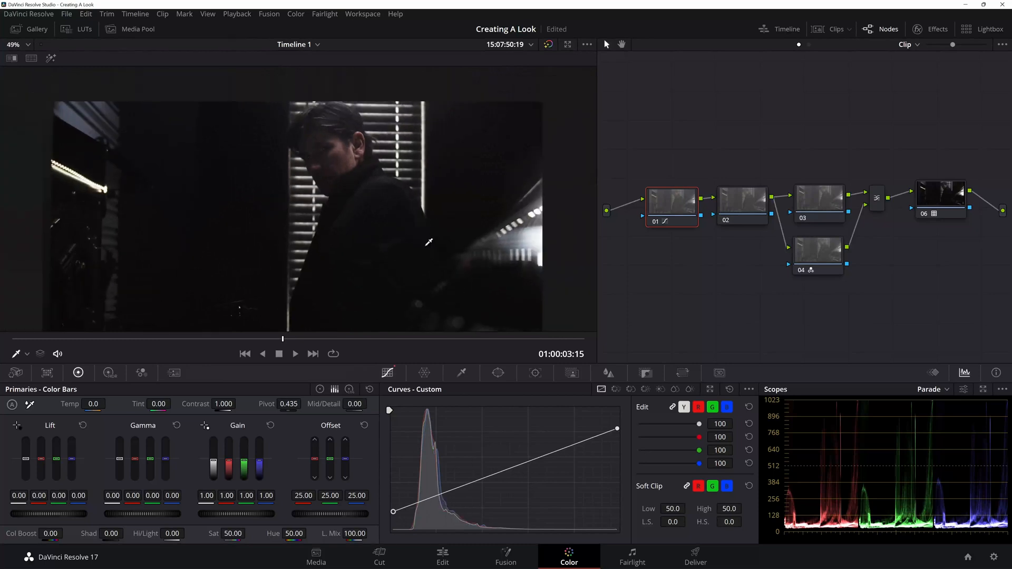
pyautogui.moveTo(428, 240); pyautogui.dragTo(435, 218)
# Step: Try lifting the shadows with an extra point low on node 01's custom curve, and undo it
pyautogui.moveTo(424, 500); pyautogui.dragTo(423, 498)
pyautogui.moveTo(423, 498); pyautogui.dragTo(423, 498)
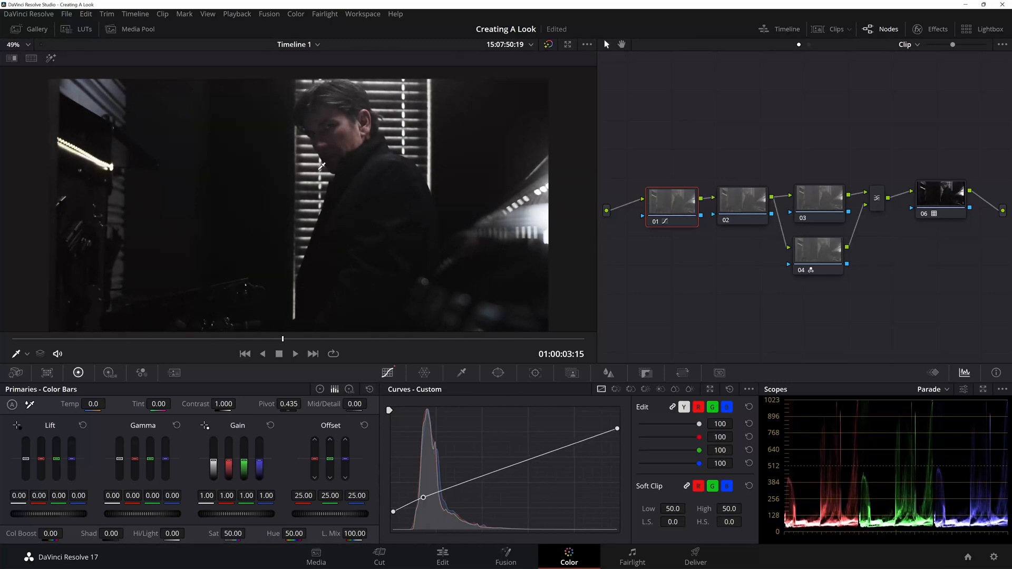
pyautogui.scroll(1, 323, 168)
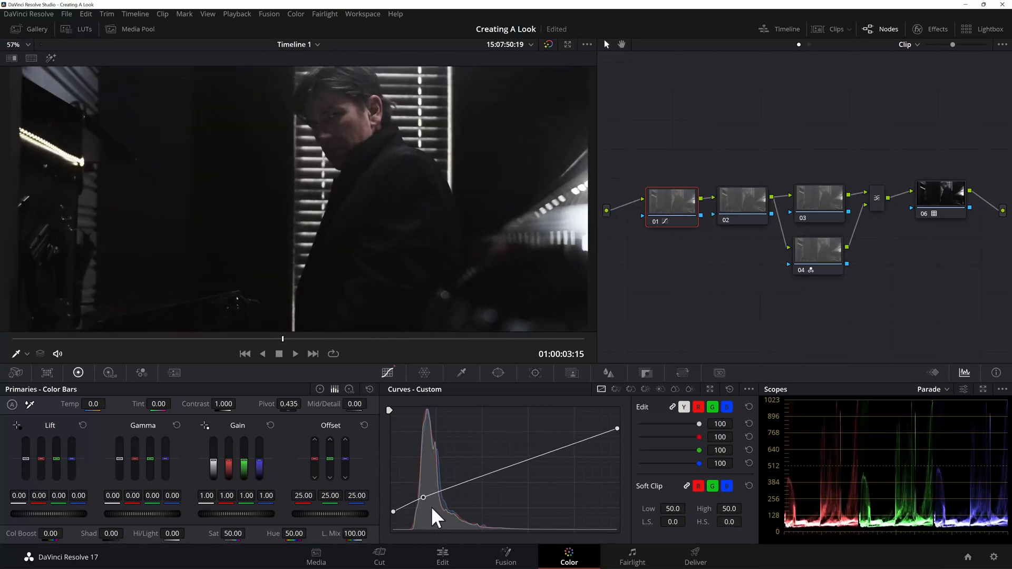
pyautogui.hotkey('ctrl', 'z')
# Step: Set node 01's shadows to 32.00 and inspect the subject close up
pyautogui.moveTo(110, 533); pyautogui.dragTo(128, 533)
pyautogui.scroll(2, 337, 87)
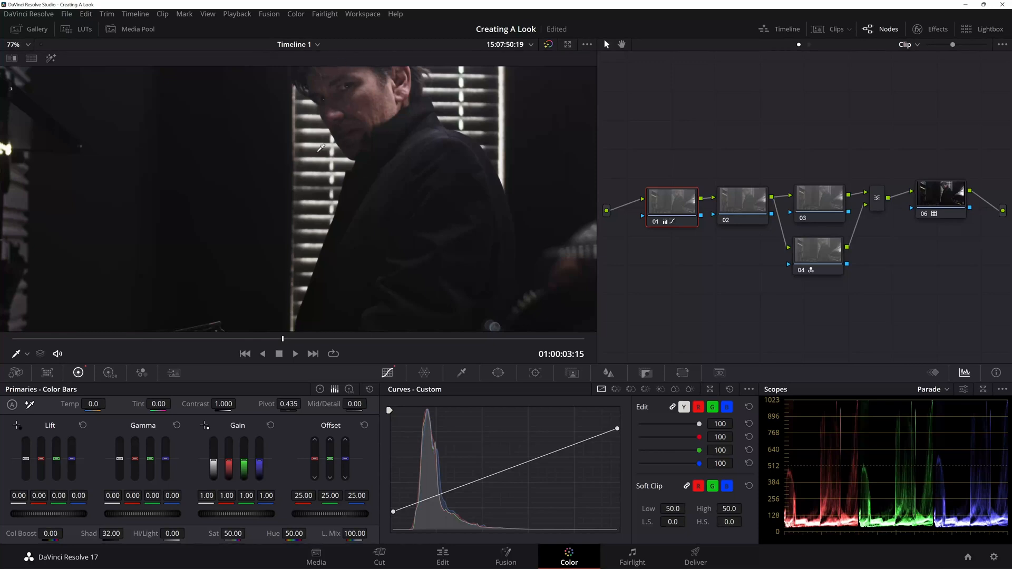
# Step: Undo node 01's shadows change, add a curve point low on its custom curve and lower the black point
pyautogui.scroll(-2, 340, 106)
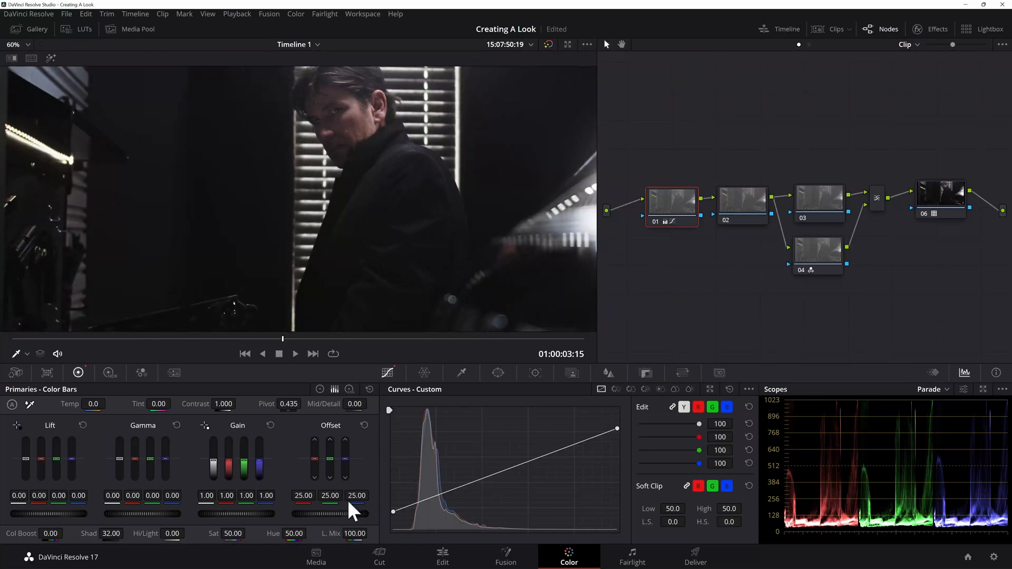
pyautogui.hotkey('ctrl', 'z')
pyautogui.moveTo(430, 498); pyautogui.dragTo(426, 495)
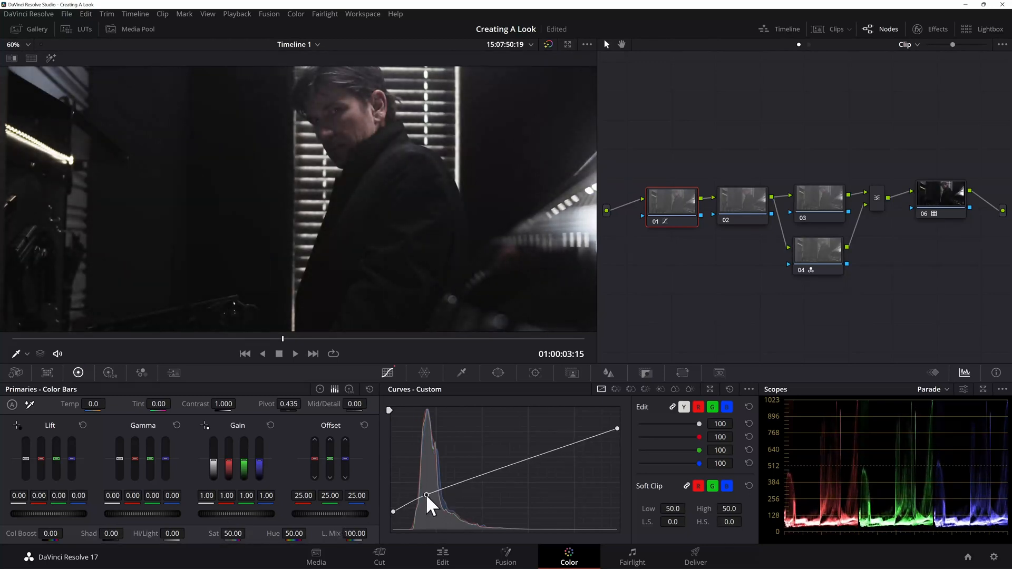
pyautogui.moveTo(393, 514); pyautogui.dragTo(423, 496)
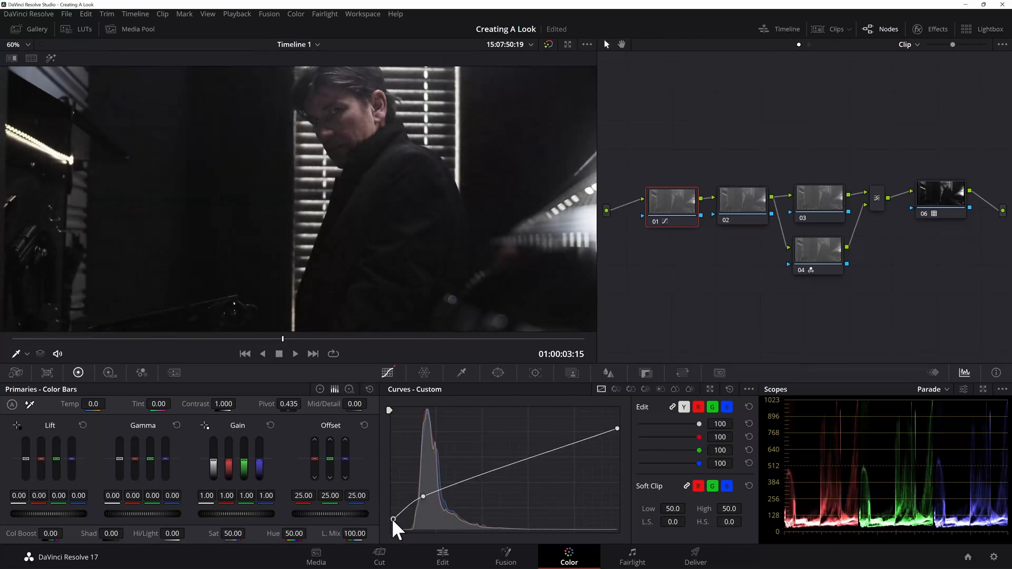
pyautogui.scroll(-5, 334, 271)
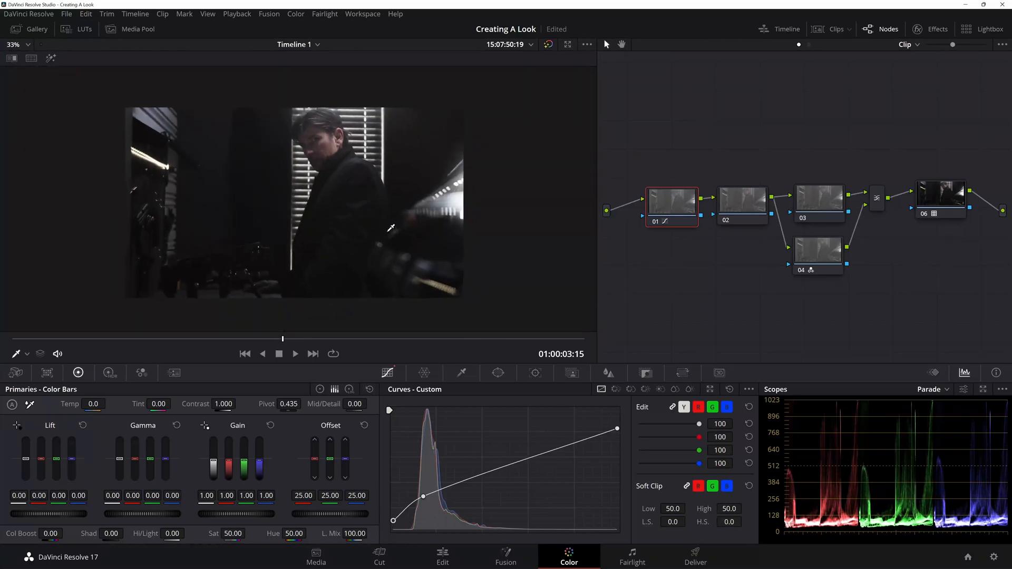
# Step: Move LUT node 06 above the layer mixer and add a serial node after it
pyautogui.moveTo(945, 195); pyautogui.dragTo(885, 127)
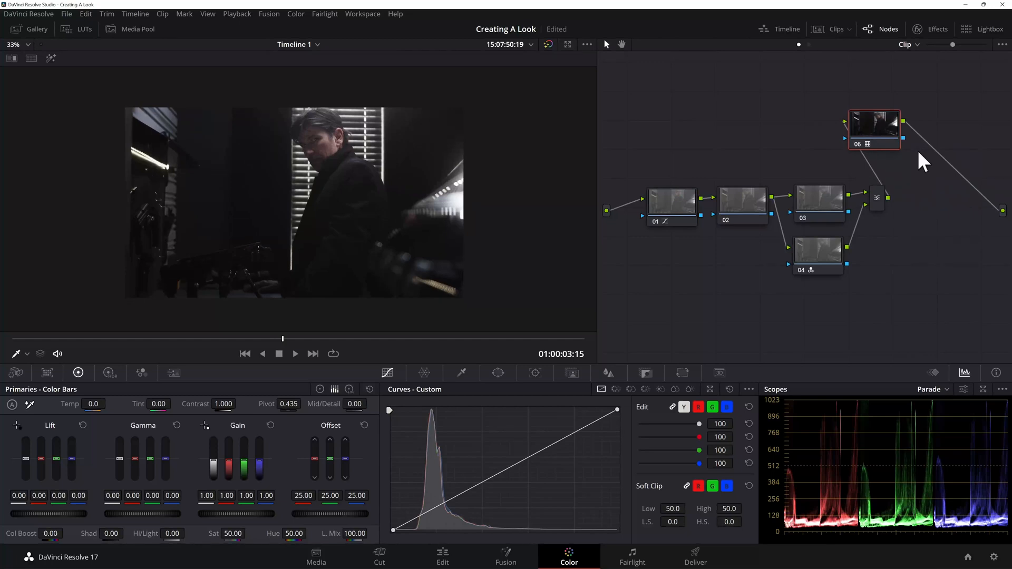
pyautogui.hotkey('alt', 's')
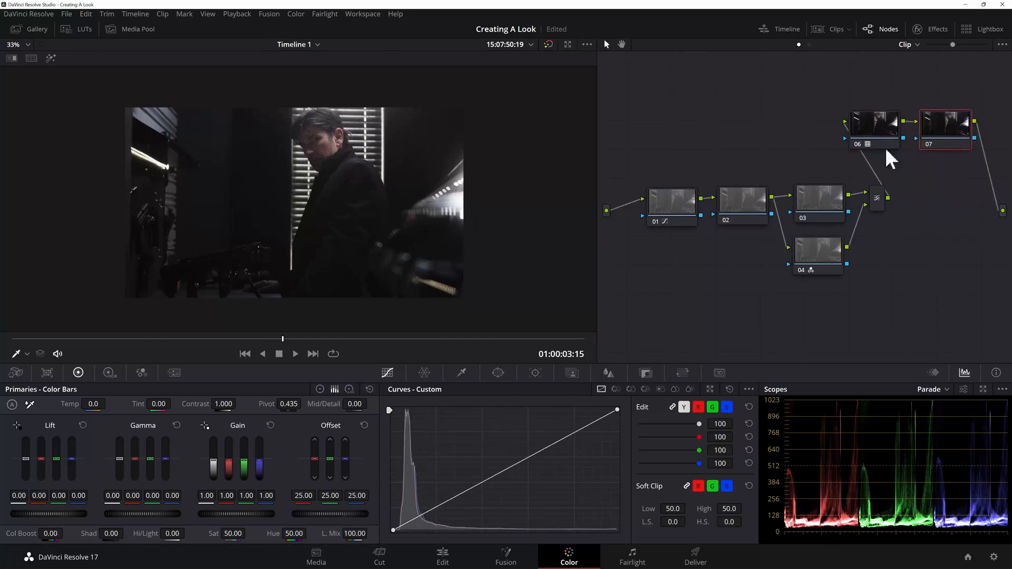
# Step: Delete the extra point from node 01's custom curve and raise the curve's black point
pyautogui.click(684, 209)
pyautogui.rightClick(663, 207)
pyautogui.click(682, 214)
pyautogui.rightClick(422, 497)
pyautogui.moveTo(392, 520); pyautogui.dragTo(392, 505)
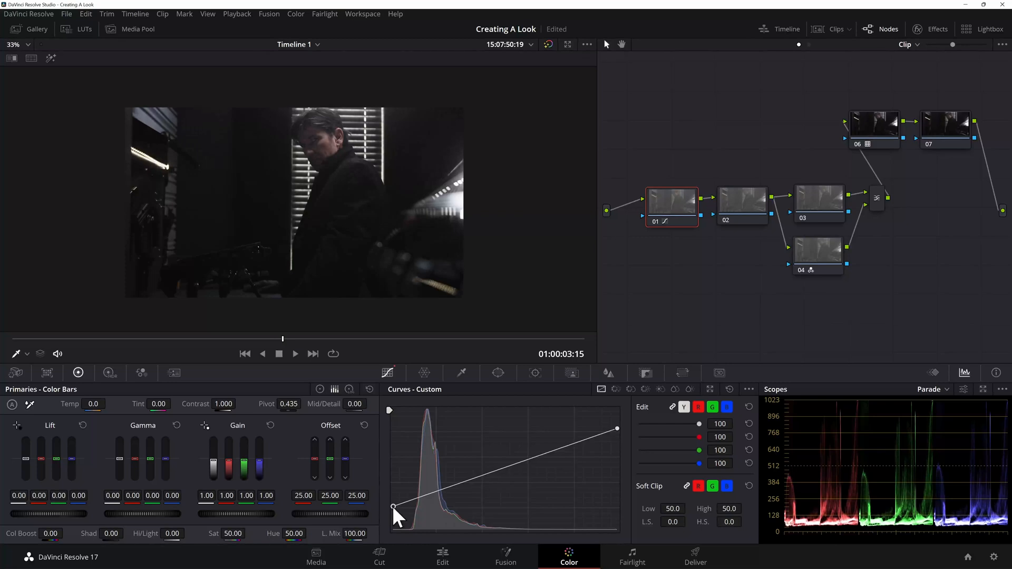
# Step: Try deepening the blacks on node 07 with a low curve point sampled from the coat and the black point moved slightly inward
pyautogui.click(942, 133)
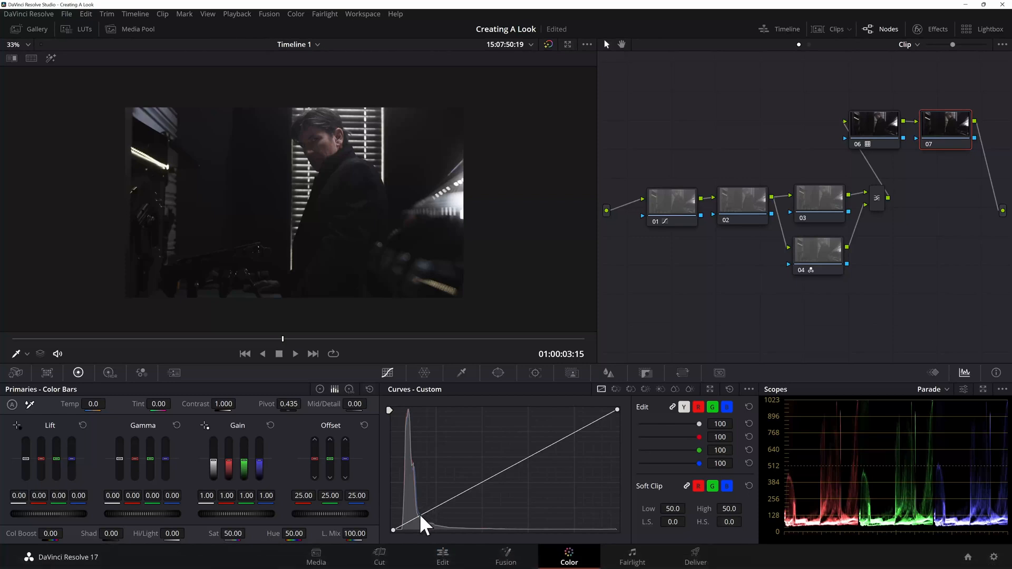
pyautogui.scroll(2, 418, 226)
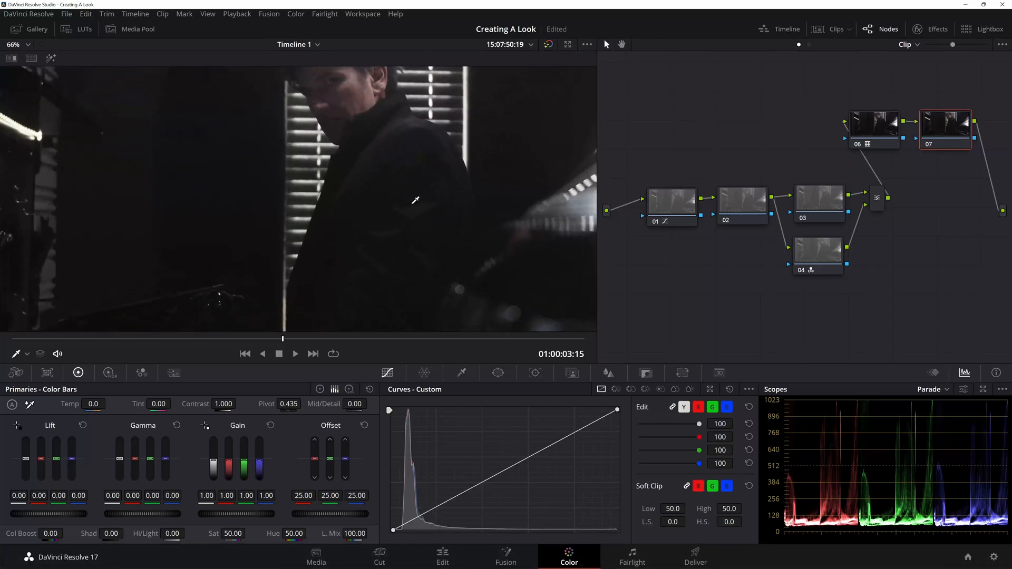
pyautogui.moveTo(424, 76); pyautogui.dragTo(413, 110)
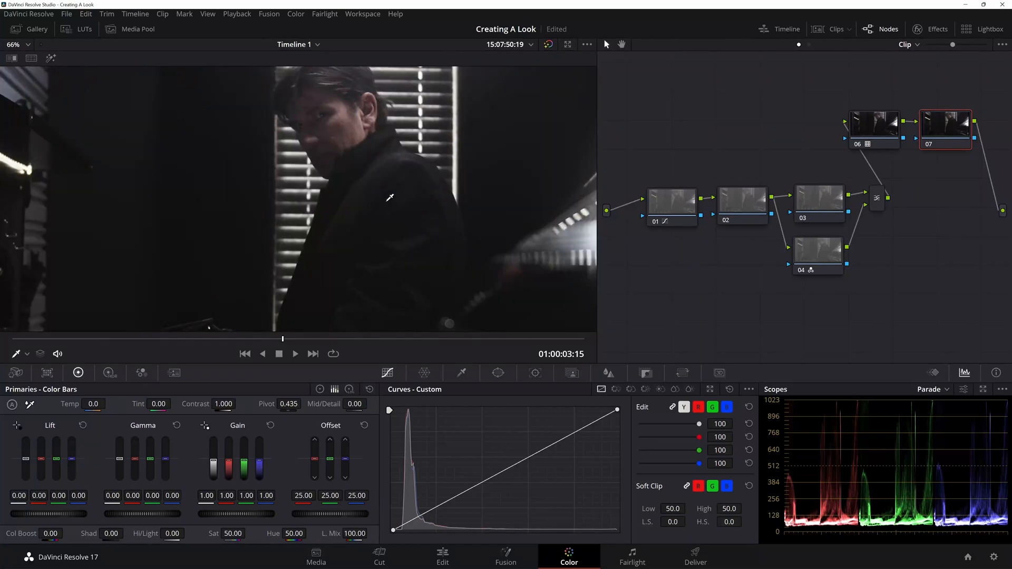
pyautogui.click(384, 132)
pyautogui.scroll(-4, 381, 154)
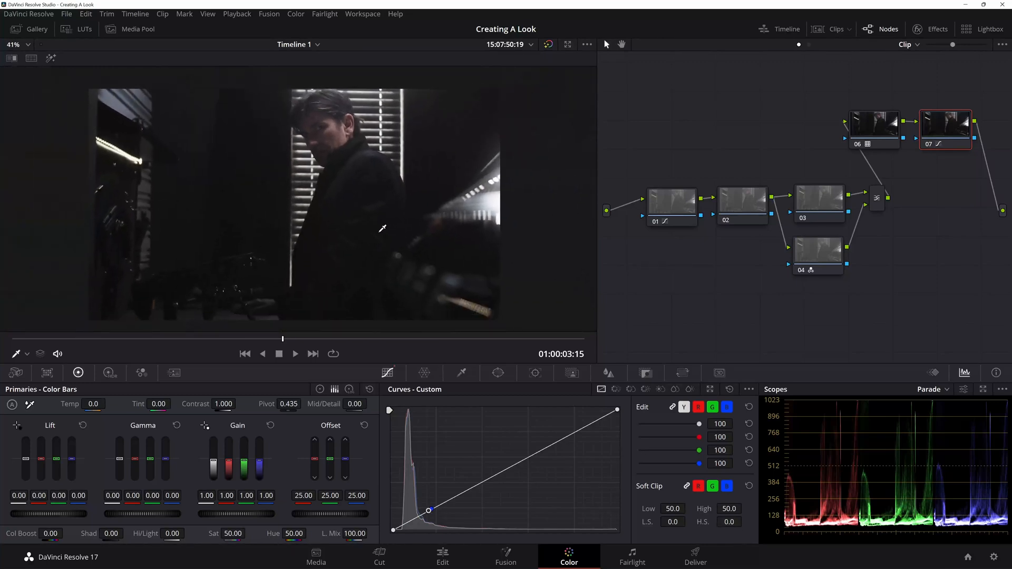
pyautogui.click(394, 530)
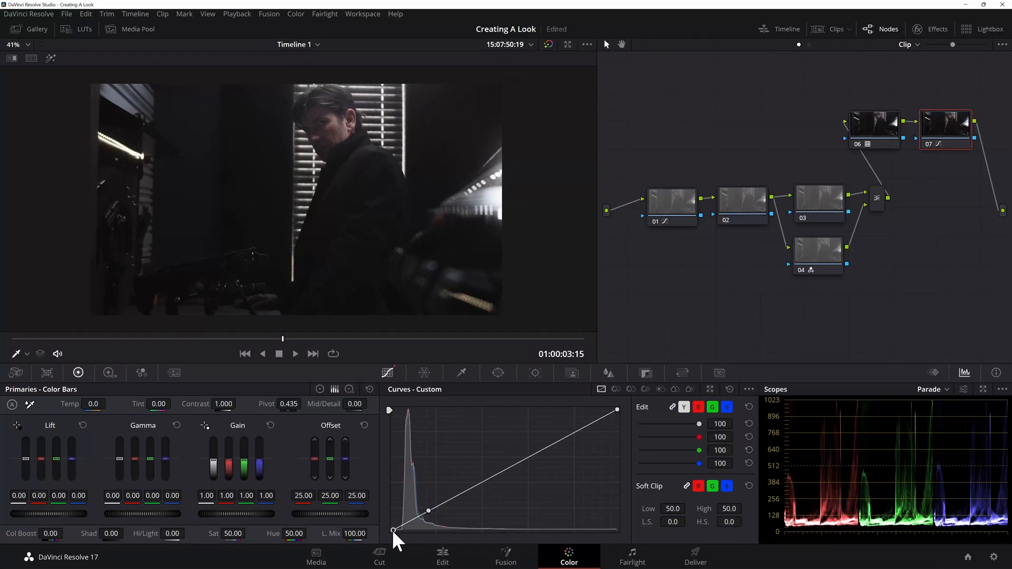
pyautogui.moveTo(395, 530); pyautogui.dragTo(403, 530)
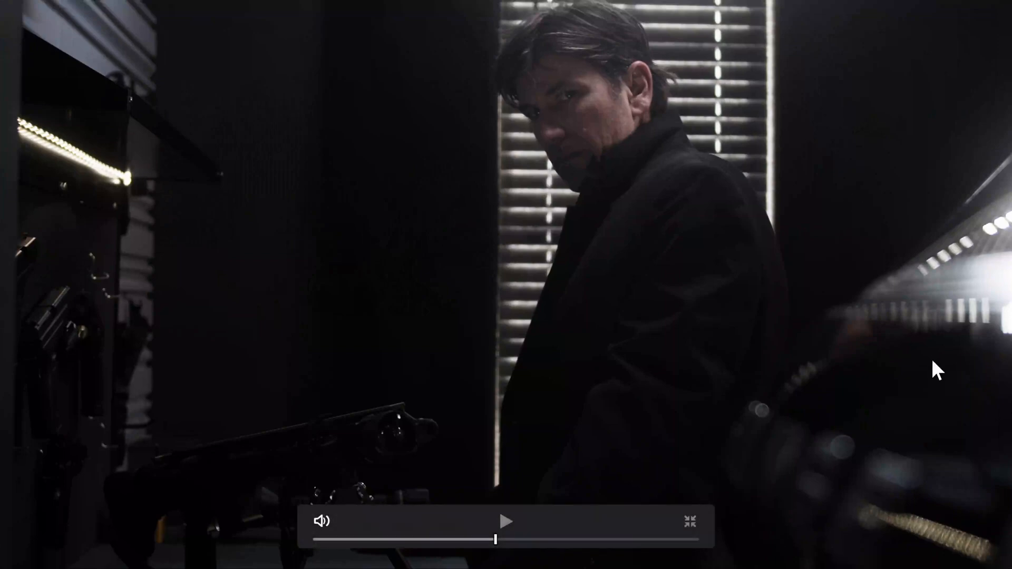
# Step: Compare the full-screen image with node 07's curve and the whole grade switched on and off
pyautogui.hotkey('shift', 'd')
pyautogui.hotkey('shift', 'd')
pyautogui.press('Escape')
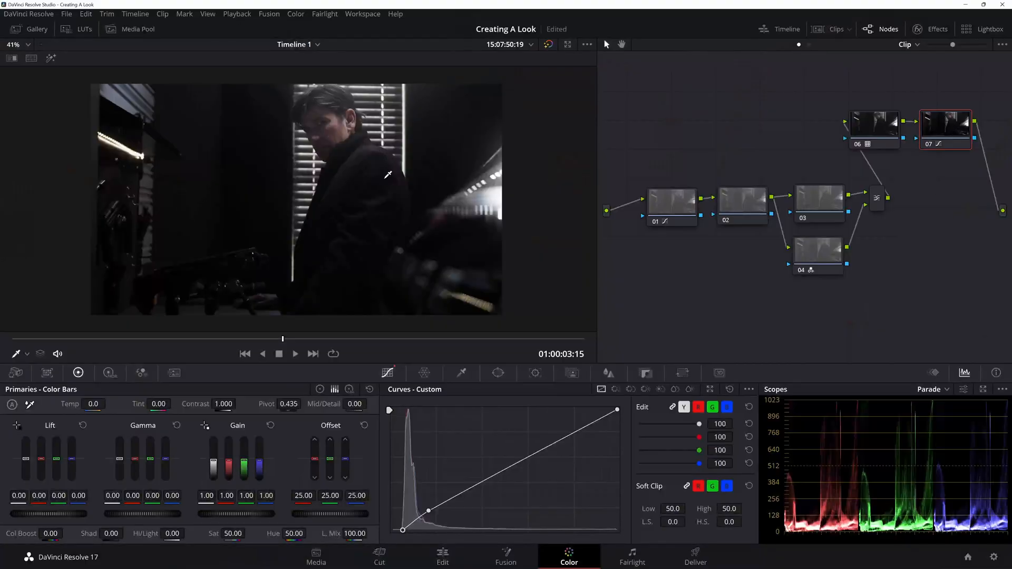
pyautogui.hotkey('ctrl', 'f')
pyautogui.hotkey('ctrl', 'd')
pyautogui.hotkey('ctrl', 'd')
pyautogui.hotkey('ctrl', 'd')
pyautogui.hotkey('ctrl', 'd')
pyautogui.hotkey('ctrl', 'd')
pyautogui.hotkey('ctrl', 'd')
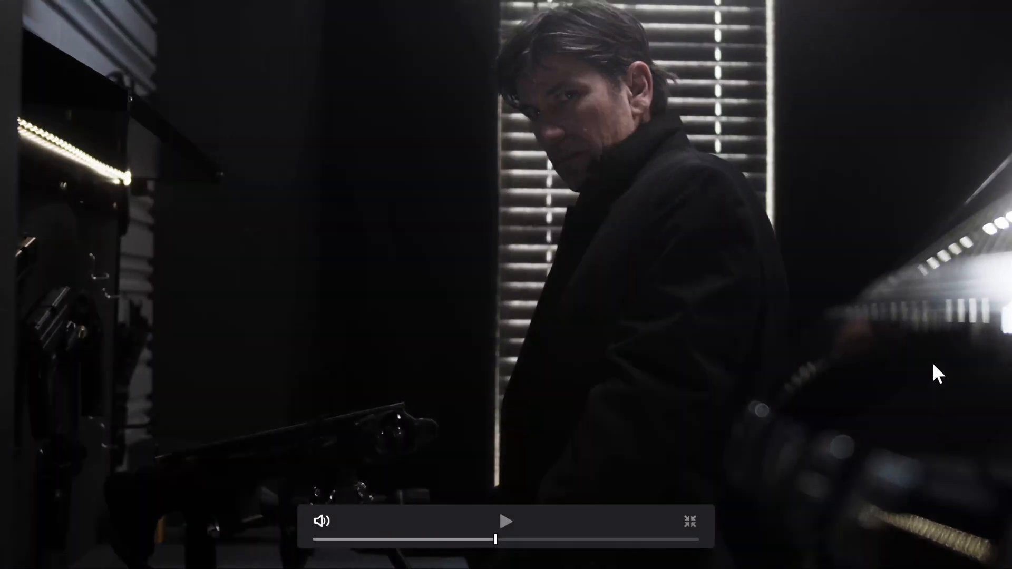
pyautogui.hotkey('ctrl', 'd')
pyautogui.hotkey('ctrl', 'd')
pyautogui.hotkey('ctrl', 'd')
pyautogui.hotkey('ctrl', 'd')
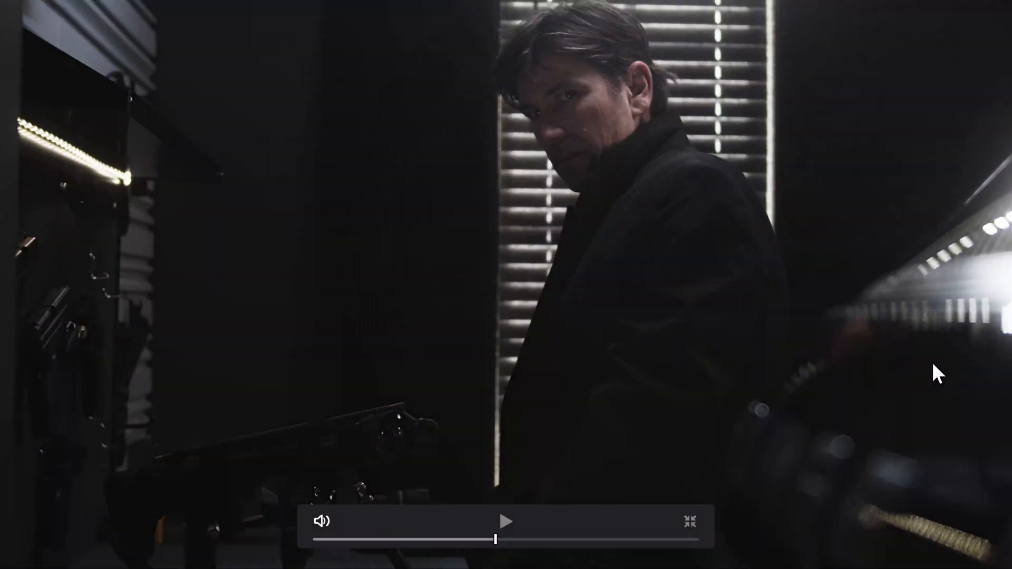
pyautogui.hotkey('ctrl', 'd')
pyautogui.hotkey('ctrl', 'd')
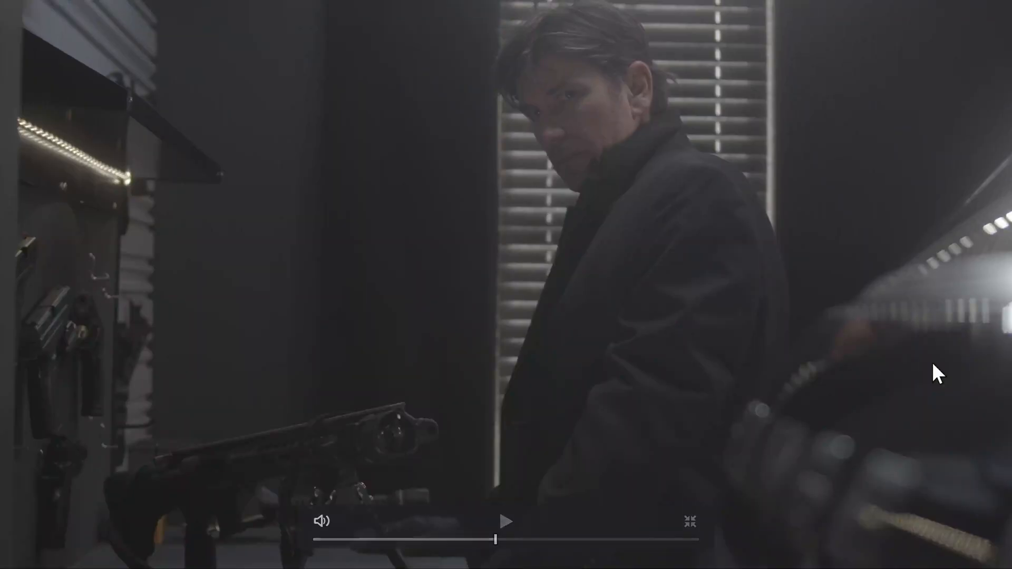
pyautogui.press('Escape')
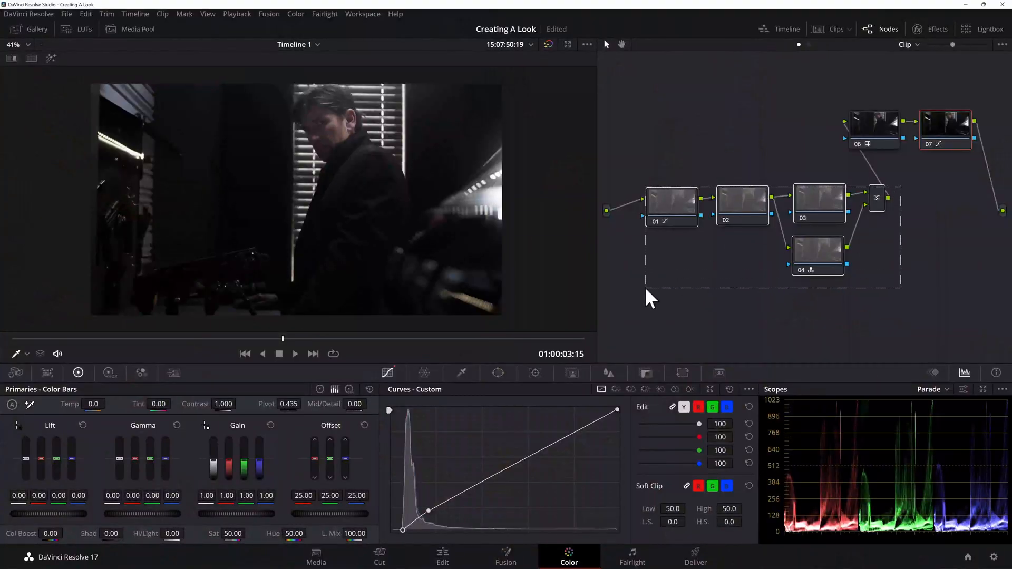
# Step: Compare the full-screen image with nodes 01 to 04, the layer mixer and node 07 toggled together, leaving the LUT node on
pyautogui.hotkey('ctrl', 'f')
pyautogui.hotkey('ctrl', 'd')
pyautogui.hotkey('ctrl', 'd')
pyautogui.hotkey('ctrl', 'd')
pyautogui.hotkey('ctrl', 'd')
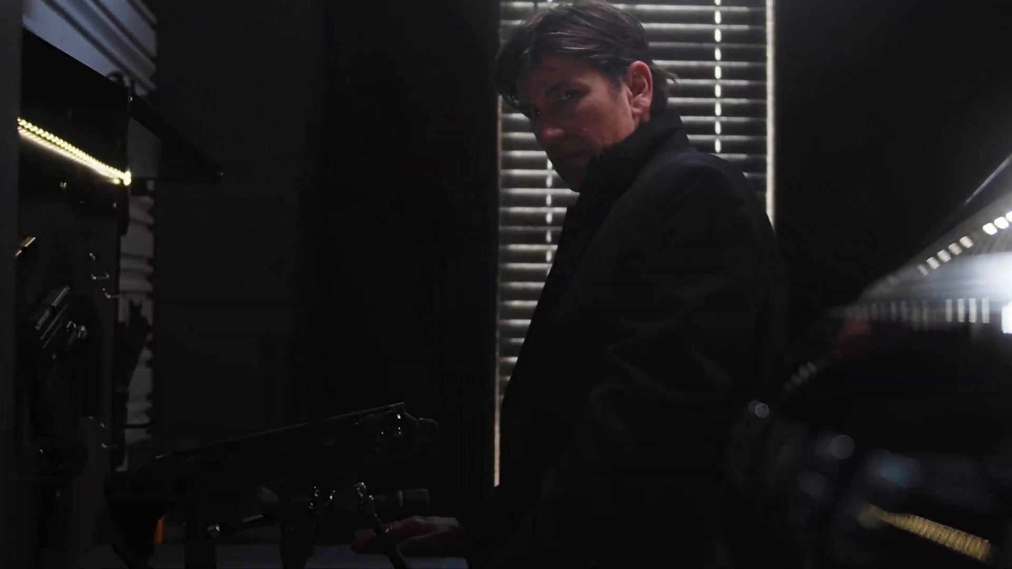
pyautogui.hotkey('ctrl', 'd')
pyautogui.hotkey('ctrl', 'd')
pyautogui.hotkey('ctrl', 'd')
pyautogui.hotkey('ctrl', 'd')
pyautogui.hotkey('ctrl', 'd')
pyautogui.hotkey('ctrl', 'd')
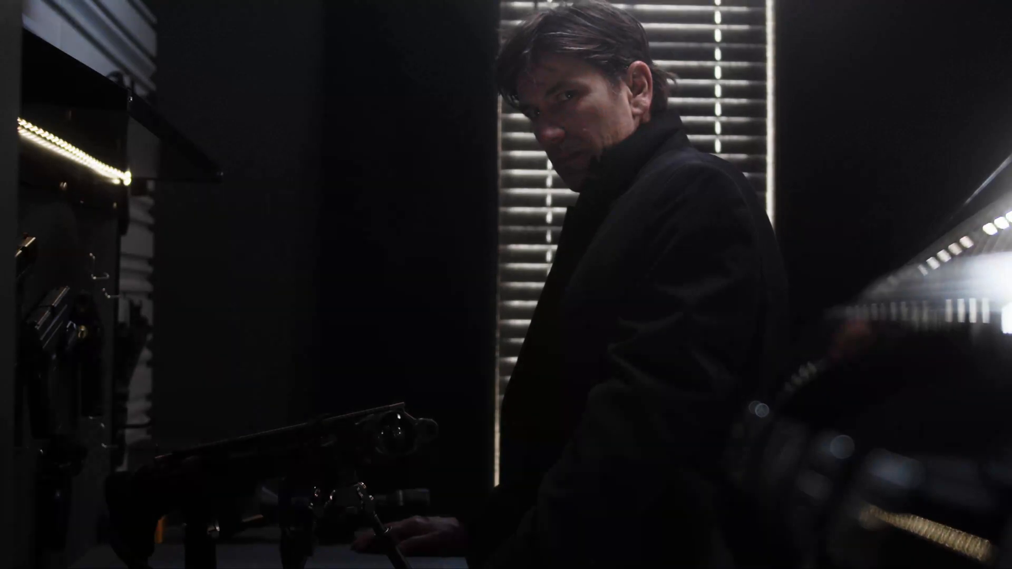
pyautogui.hotkey('ctrl', 'f')
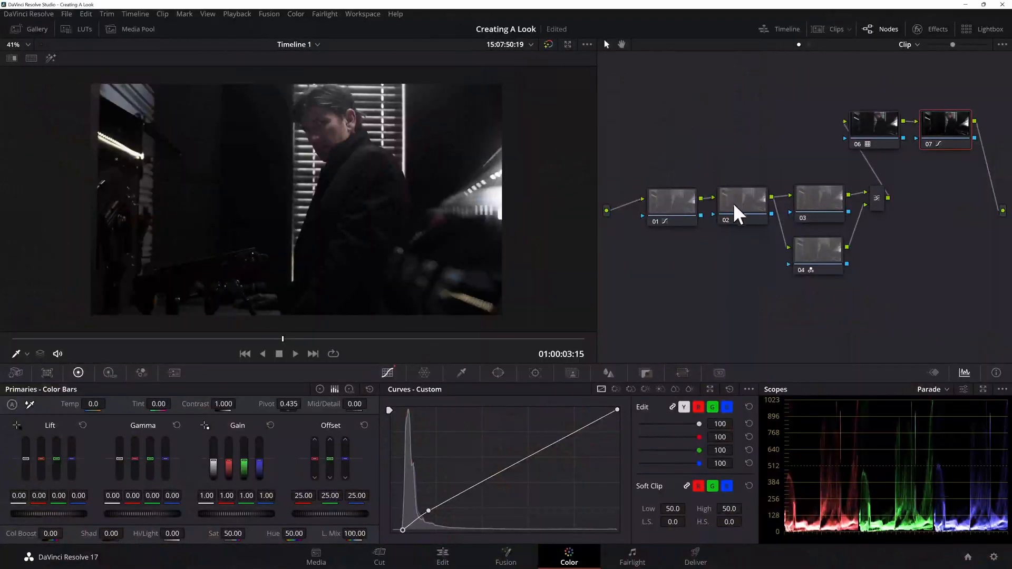
# Step: Try a saturation of 79.20 on node 02
pyautogui.click(746, 216)
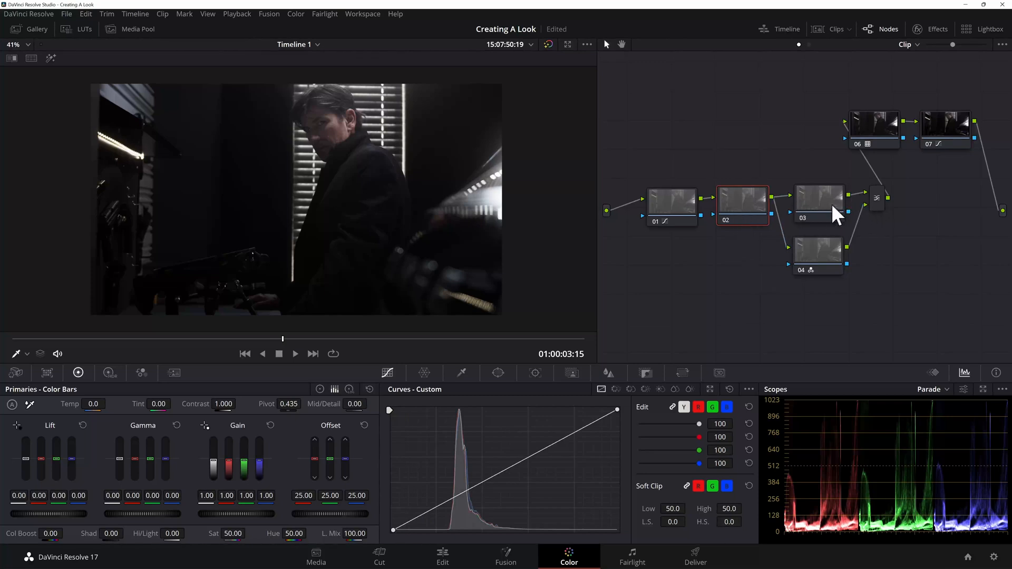
pyautogui.scroll(1, 304, 281)
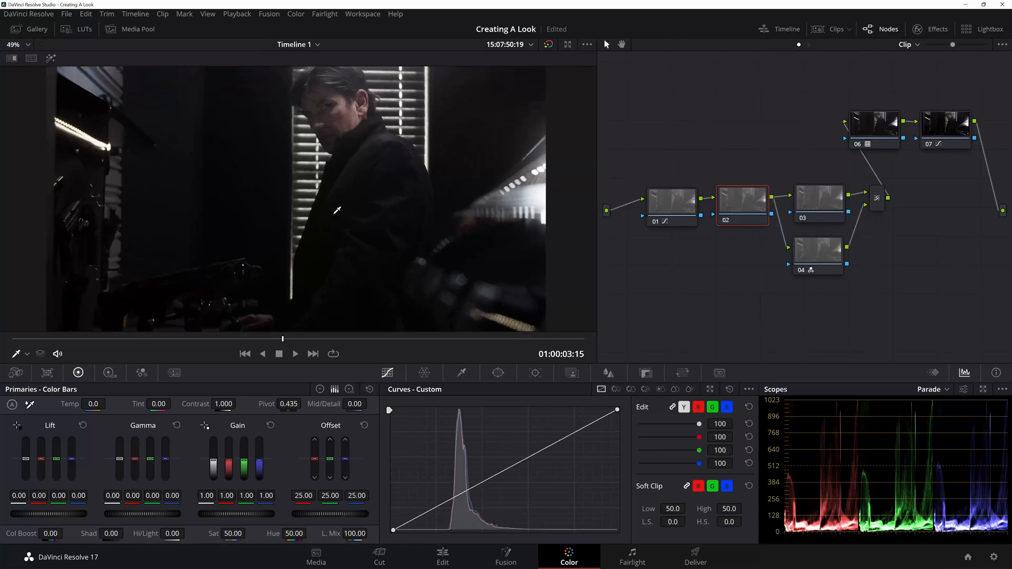
pyautogui.moveTo(231, 534); pyautogui.dragTo(248, 533)
pyautogui.moveTo(249, 533); pyautogui.dragTo(248, 533)
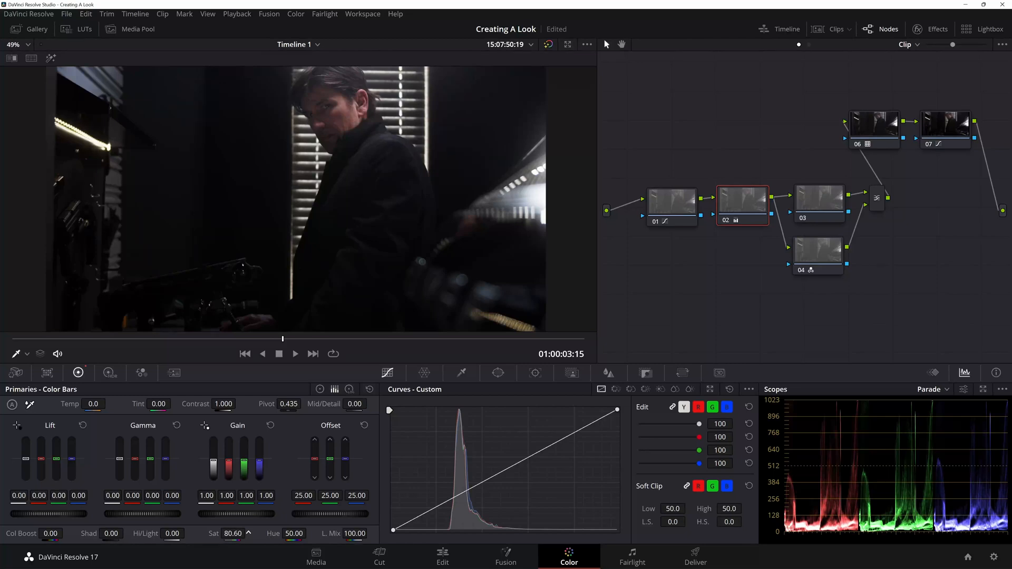
pyautogui.moveTo(249, 533); pyautogui.dragTo(249, 533)
# Step: Select nodes 01 to 04, the layer mixer and node 07, and examine the image full screen
pyautogui.moveTo(918, 191); pyautogui.dragTo(631, 298)
pyautogui.keyDown('ctrl'); pyautogui.click(956, 130); pyautogui.keyUp('ctrl')
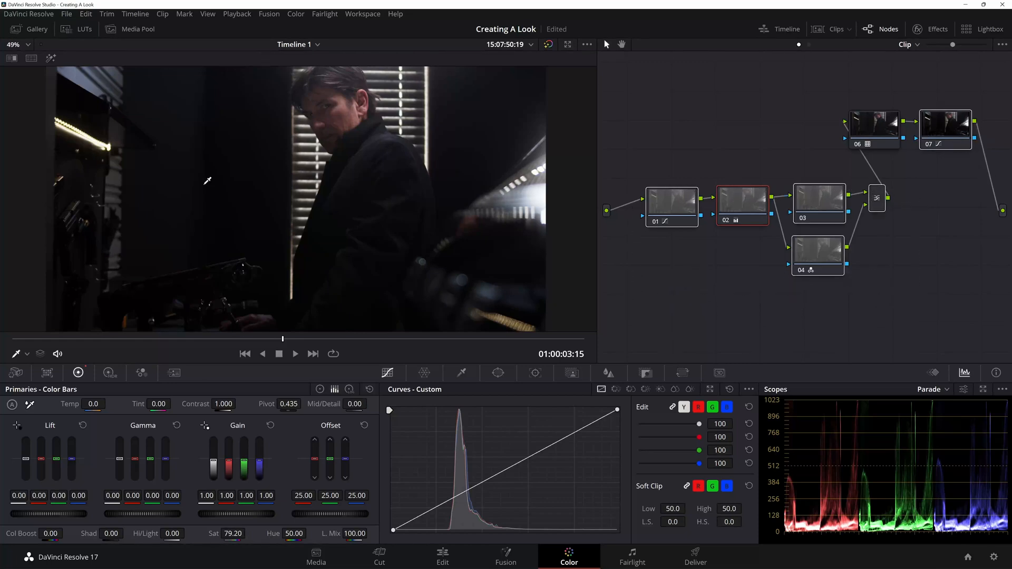
pyautogui.hotkey('ctrl', 'f')
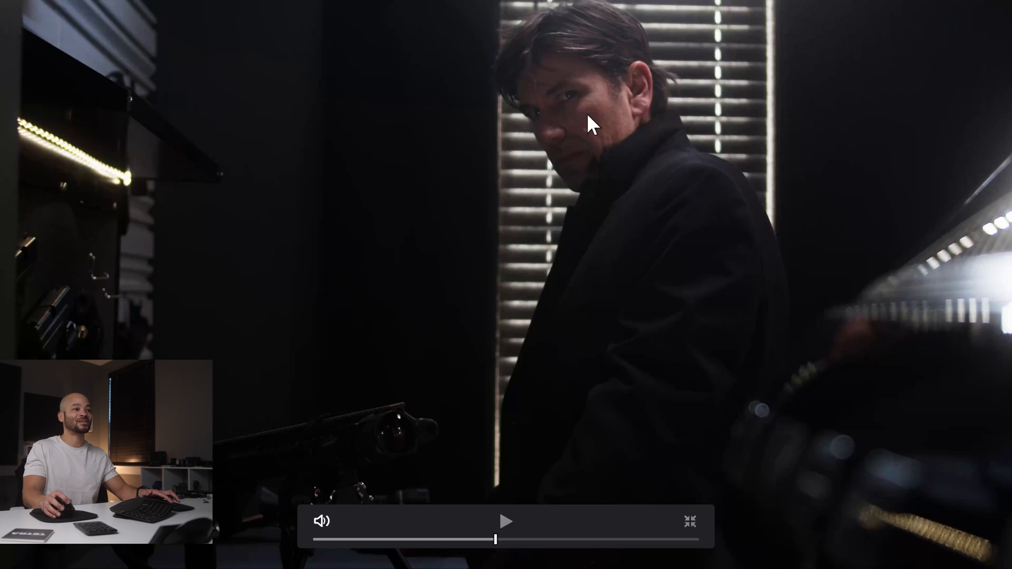
pyautogui.press('Escape')
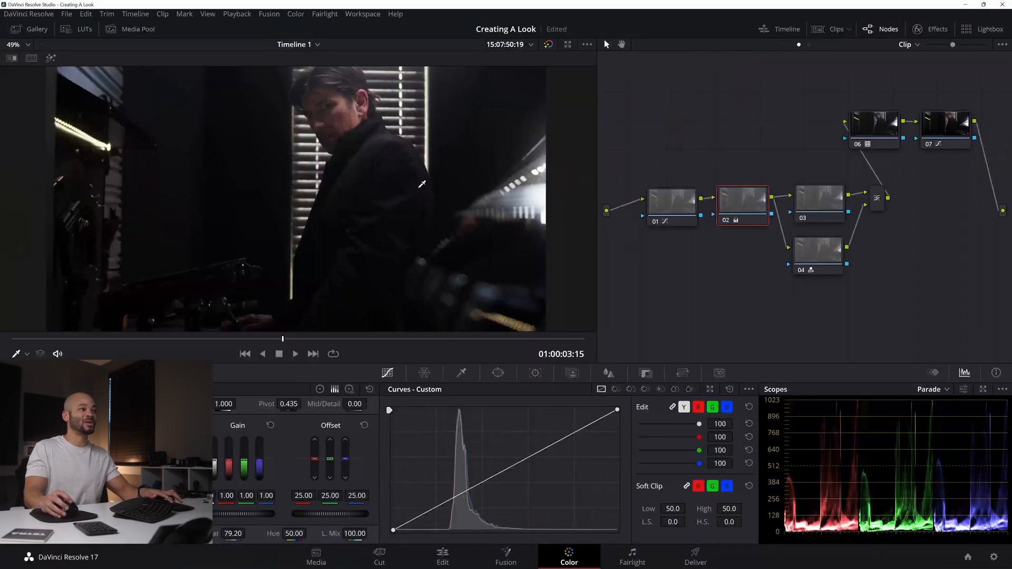
pyautogui.scroll(-1, 372, 168)
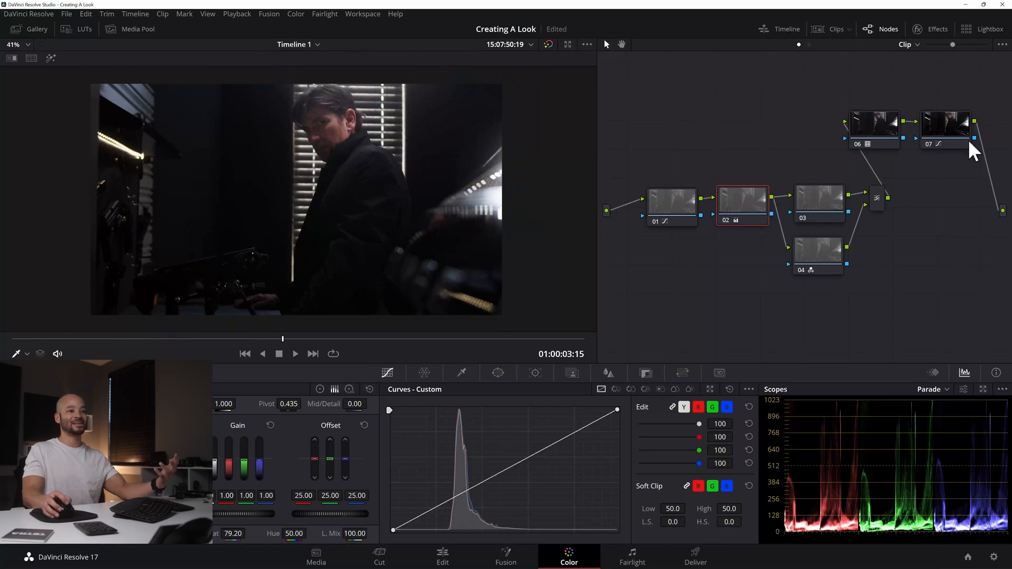
# Step: Reset the grade of node 07 and move the node down beside the graph's output
pyautogui.click(944, 130)
pyautogui.rightClick(938, 129)
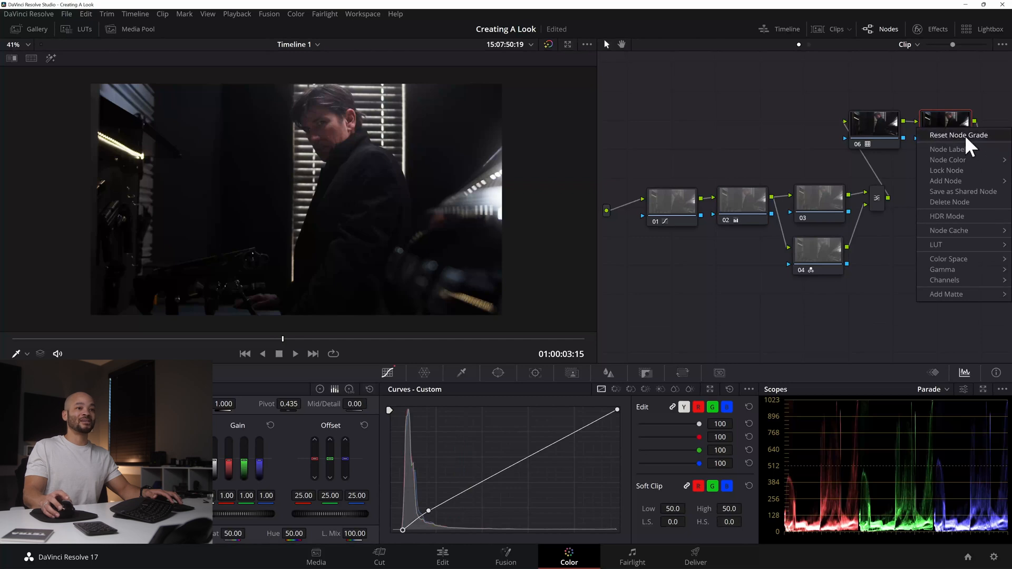
pyautogui.click(965, 135)
pyautogui.moveTo(954, 130); pyautogui.dragTo(970, 199)
# Step: Reset the grade of node 02 and slightly reposition nodes 02 and 07 in the graph
pyautogui.click(745, 207)
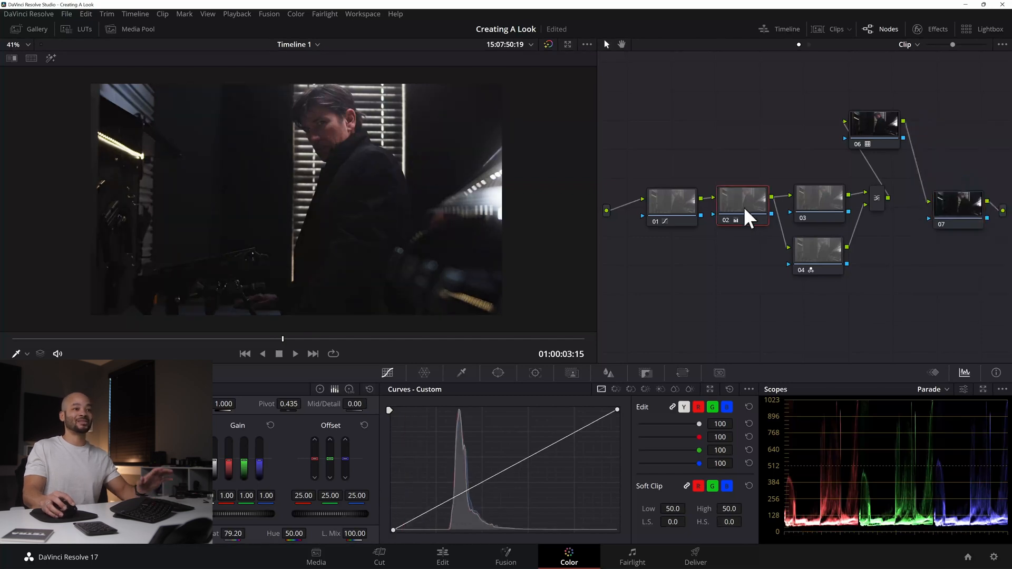
pyautogui.rightClick(745, 208)
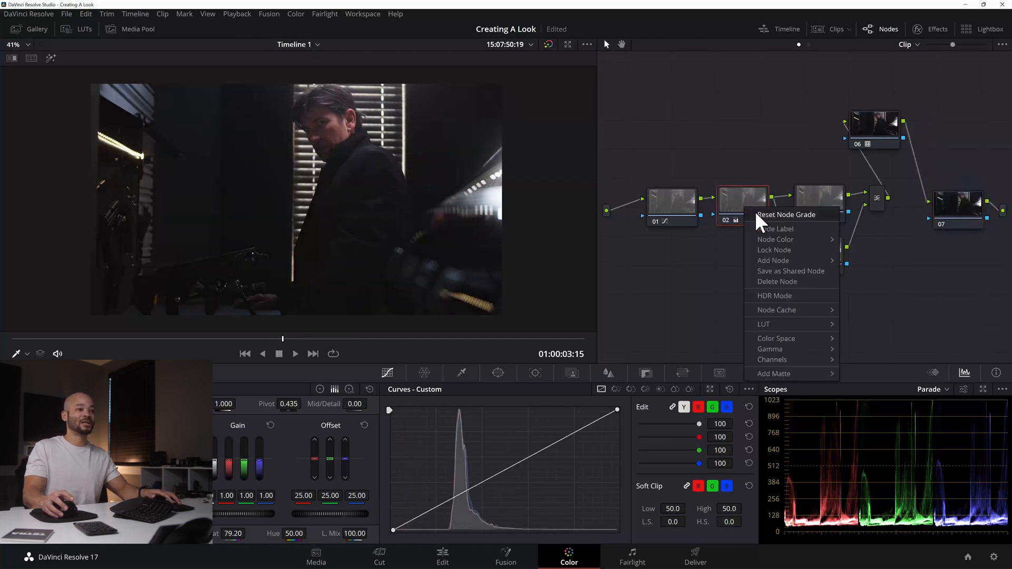
pyautogui.click(758, 213)
pyautogui.moveTo(747, 206); pyautogui.dragTo(749, 205)
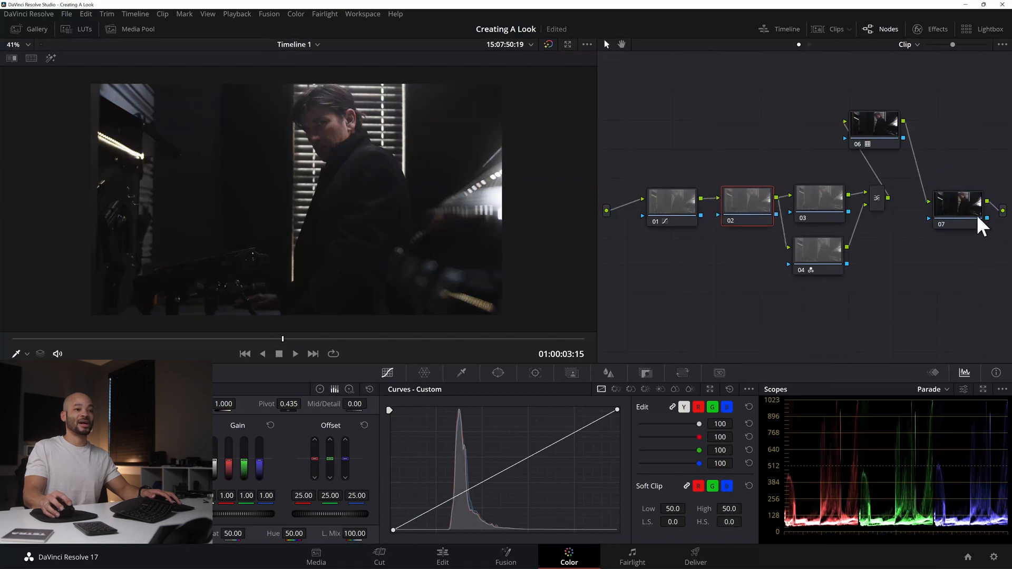
pyautogui.moveTo(976, 214); pyautogui.dragTo(973, 207)
pyautogui.moveTo(755, 210); pyautogui.dragTo(752, 217)
# Step: Lower the black point of node 01's custom curve slightly
pyautogui.click(676, 206)
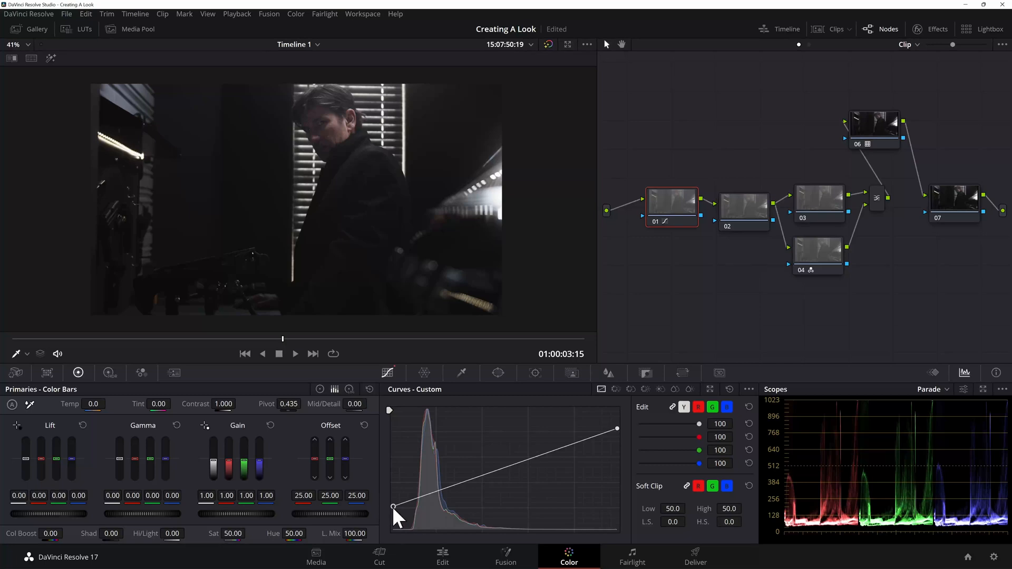
pyautogui.moveTo(393, 507); pyautogui.dragTo(393, 510)
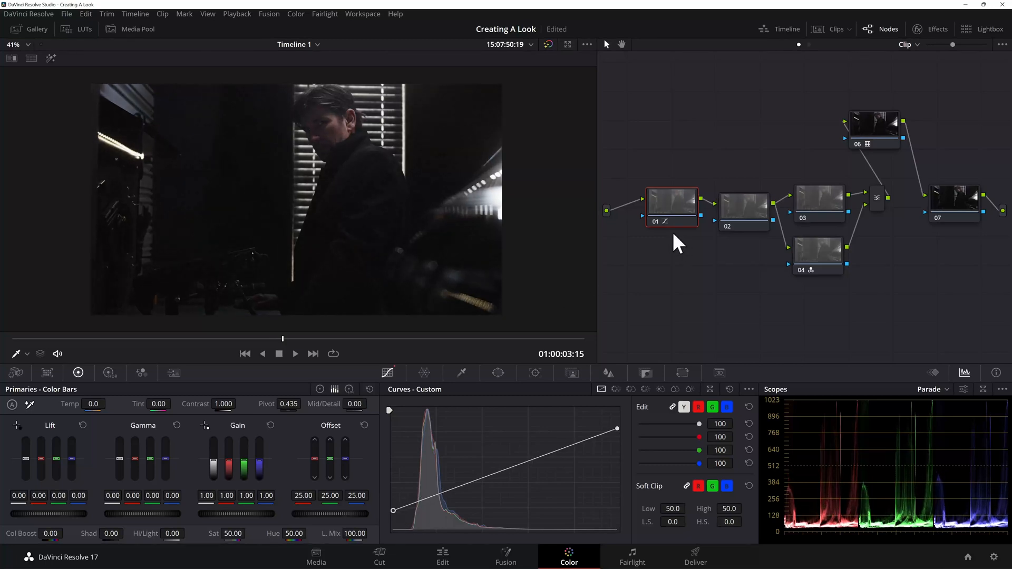
# Step: Try the Softlight composite mode on the layer mixer together with a slightly lower black point on node 01's custom curve
pyautogui.click(873, 207)
pyautogui.rightClick(875, 209)
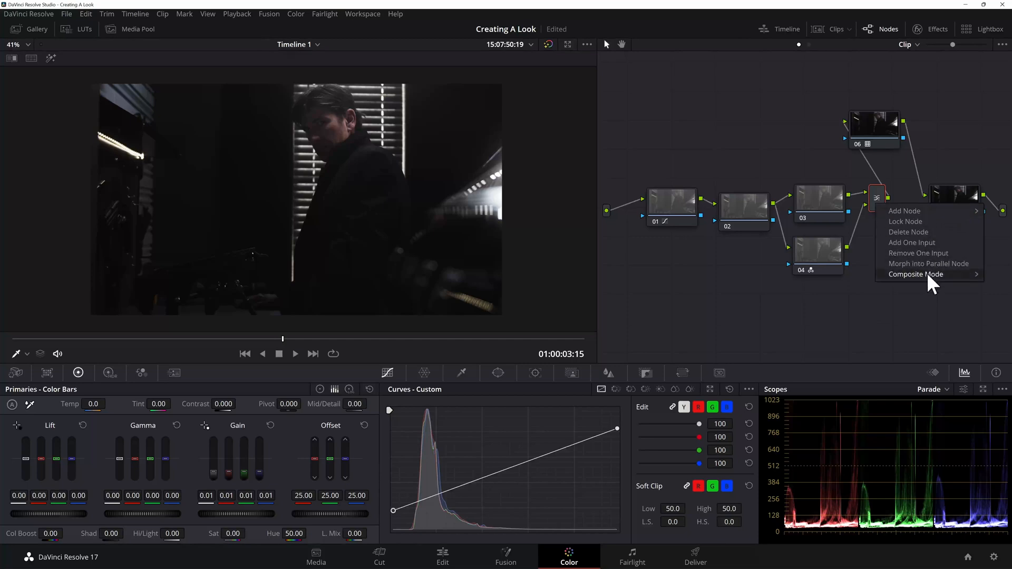
pyautogui.moveTo(936, 275)
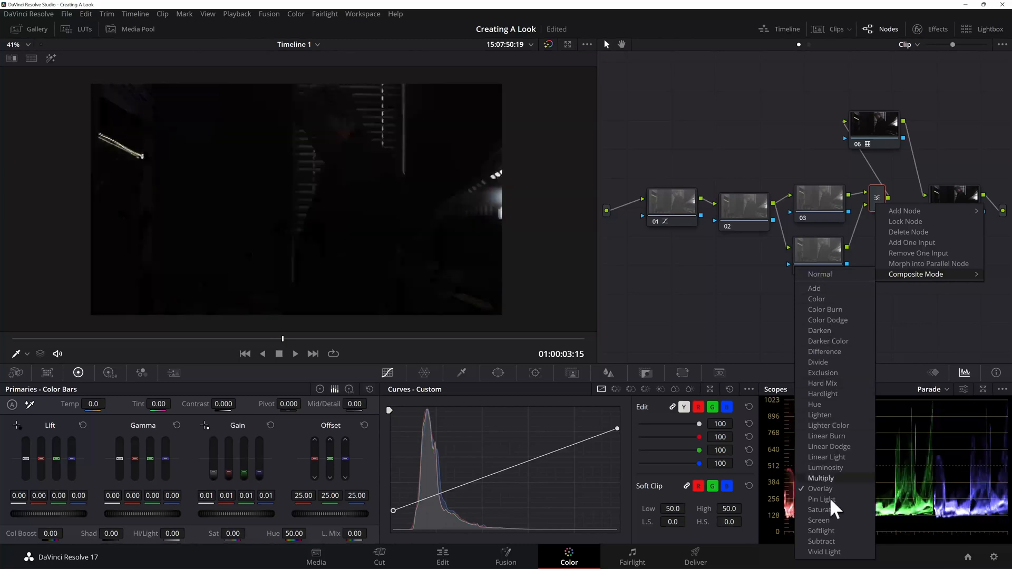
pyautogui.click(826, 531)
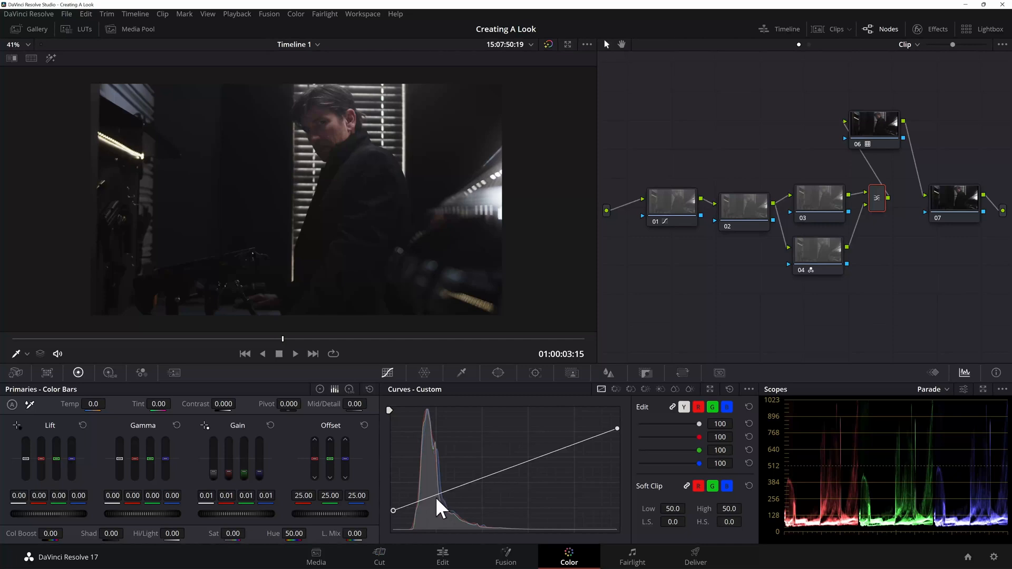
pyautogui.moveTo(393, 512); pyautogui.dragTo(393, 516)
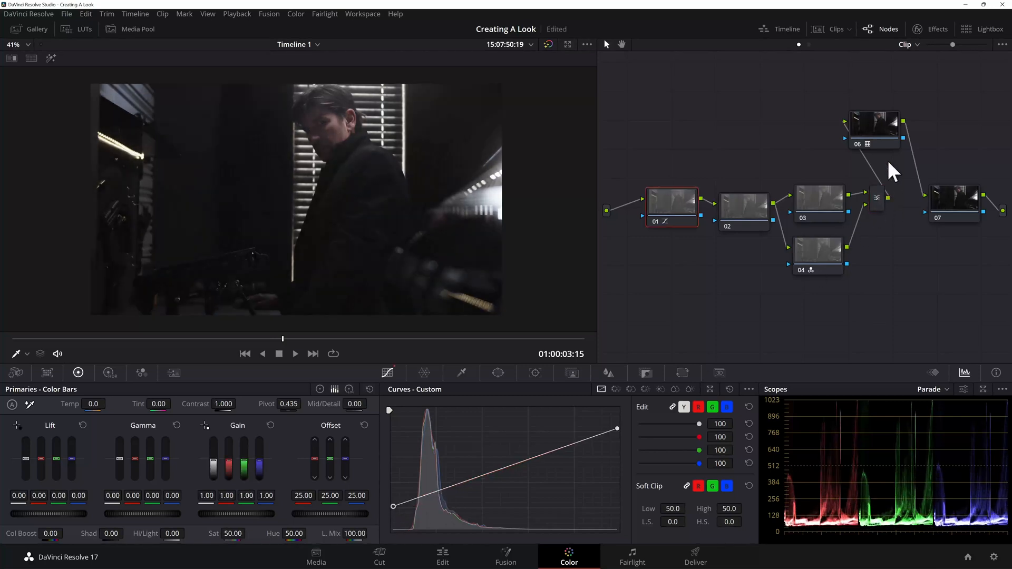
# Step: Change the layer mixer's composite mode from Overlay to Softlight
pyautogui.click(873, 203)
pyautogui.rightClick(881, 201)
pyautogui.moveTo(925, 271)
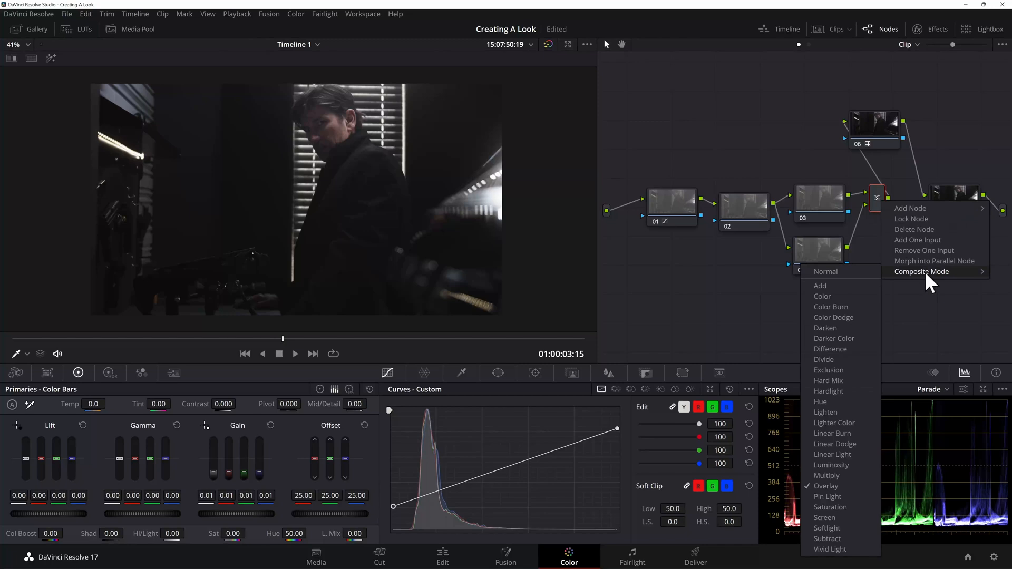
pyautogui.click(832, 527)
# Step: Lower the black point of node 01's custom curve slightly and add a slightly raised control point in its shadows
pyautogui.click(665, 206)
pyautogui.moveTo(393, 506); pyautogui.dragTo(391, 512)
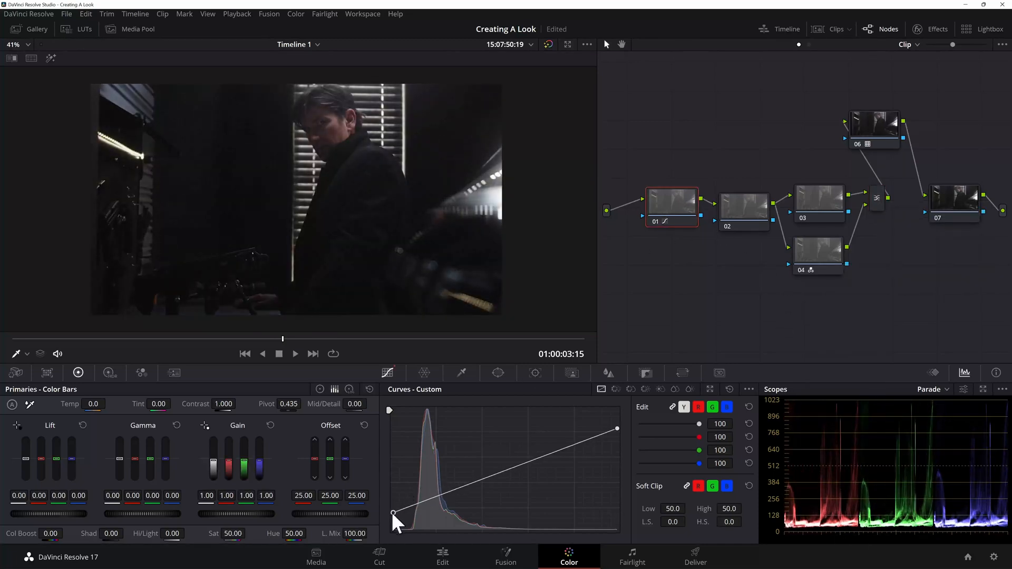
pyautogui.moveTo(431, 498); pyautogui.dragTo(432, 497)
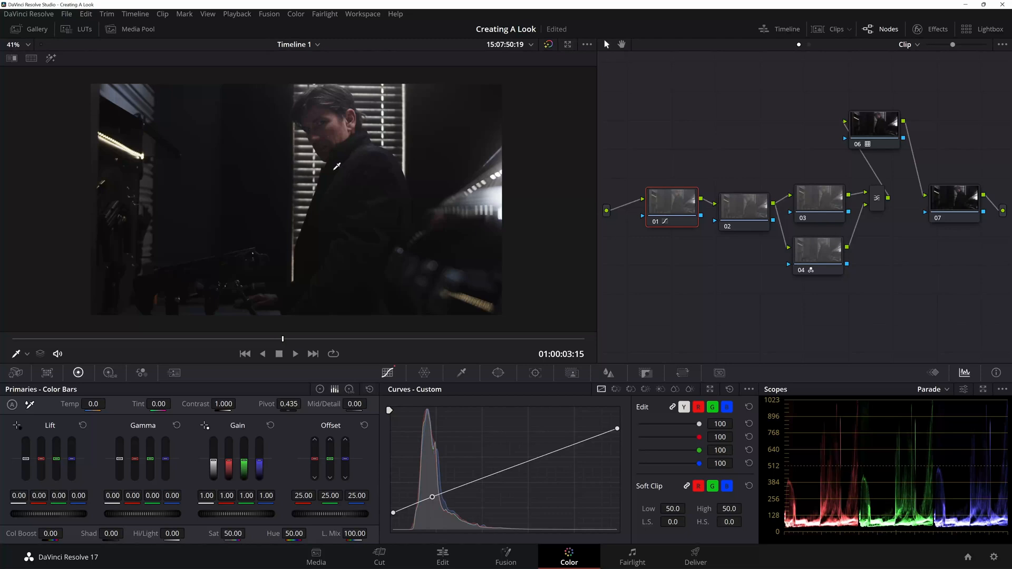
# Step: Select nodes 01 to 04 with the layer mixer and examine the image up close
pyautogui.scroll(2, 353, 163)
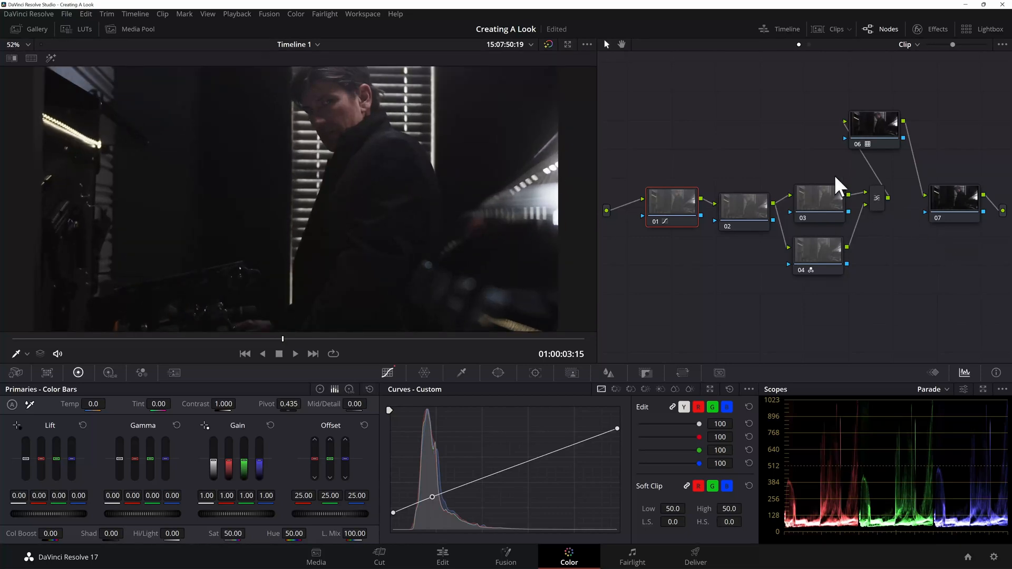
pyautogui.moveTo(908, 192); pyautogui.dragTo(700, 315)
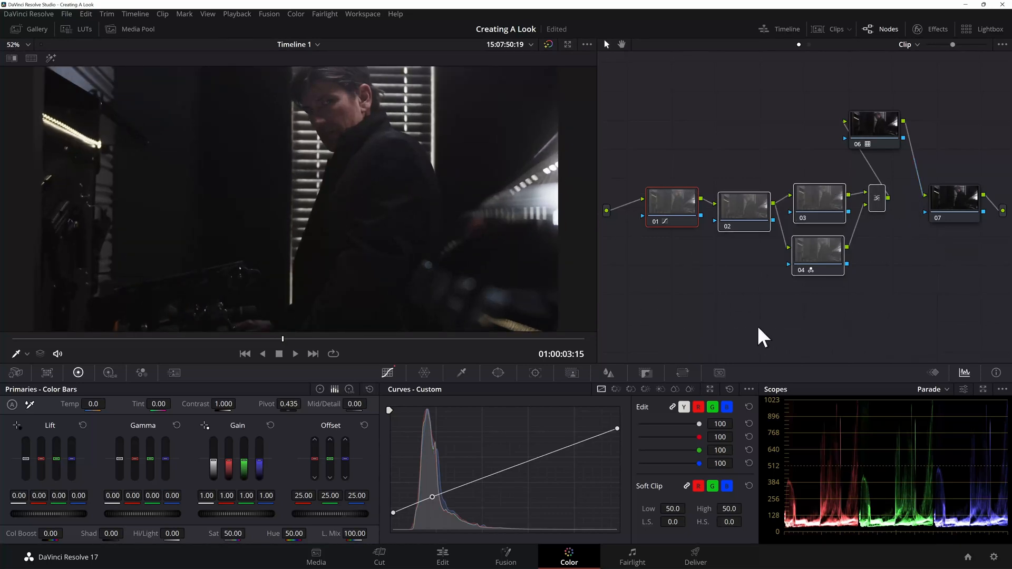
pyautogui.scroll(1, 276, 170)
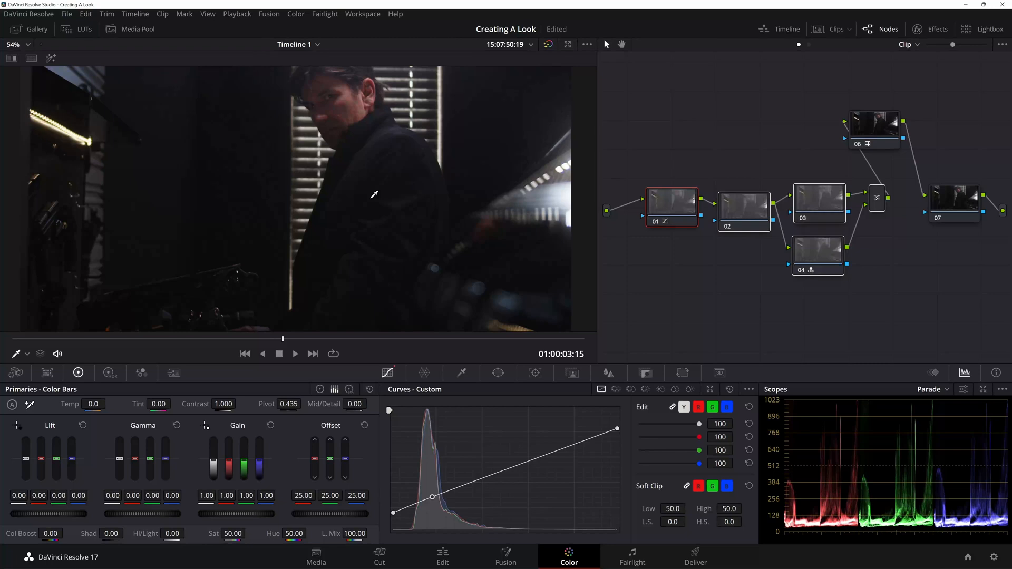
pyautogui.scroll(-2, 374, 194)
# Step: Deepen the shadows on node 07's custom curve with a lowered point near black and a second point below the middle
pyautogui.click(954, 224)
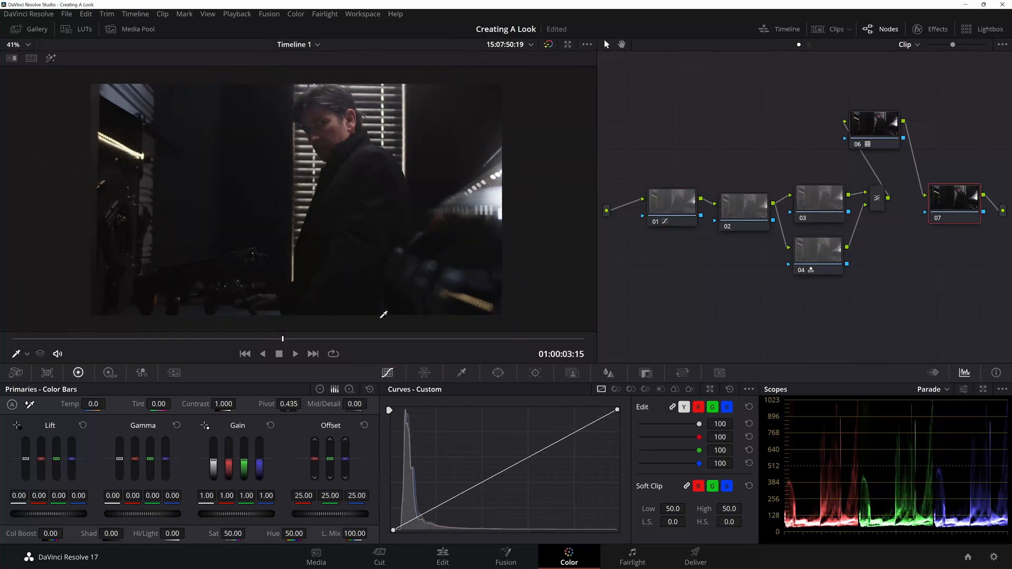
pyautogui.scroll(3, 374, 135)
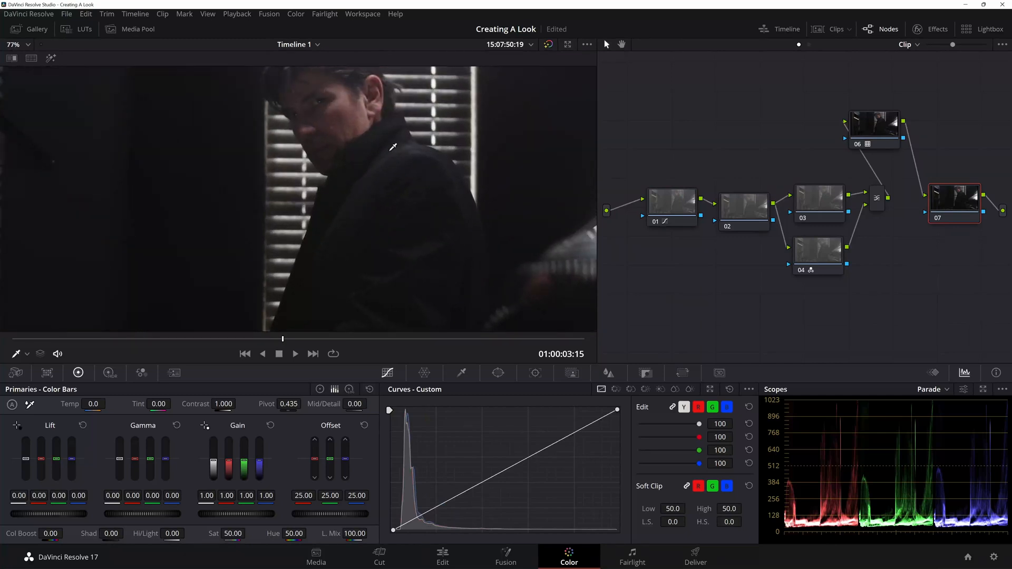
pyautogui.scroll(1, 392, 147)
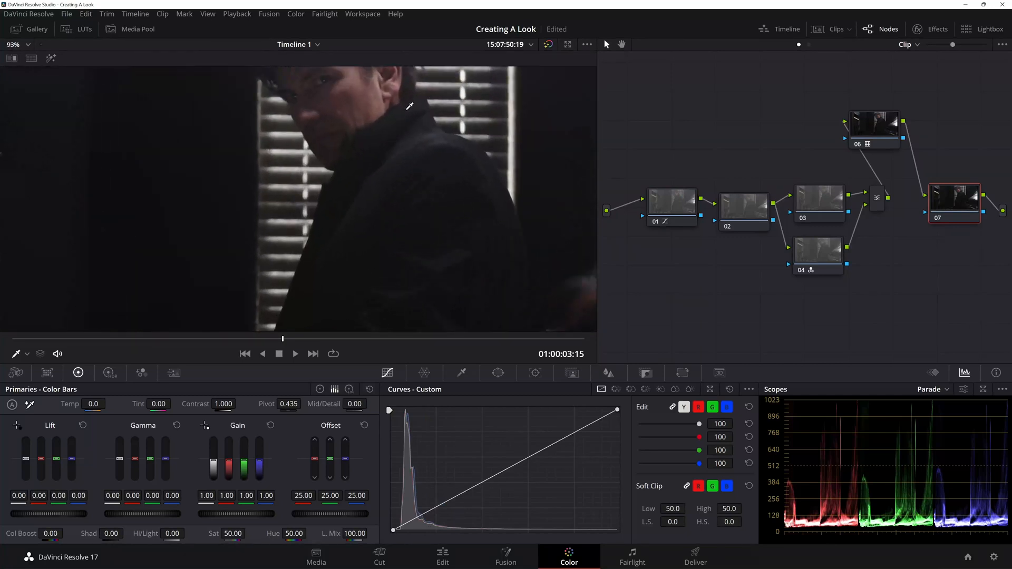
pyautogui.click(379, 90)
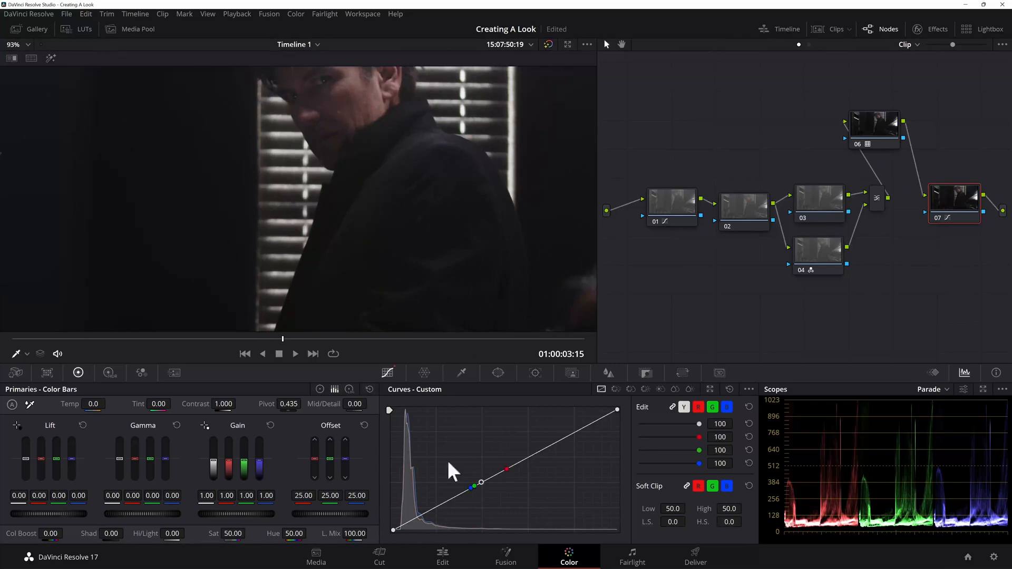
pyautogui.click(412, 523)
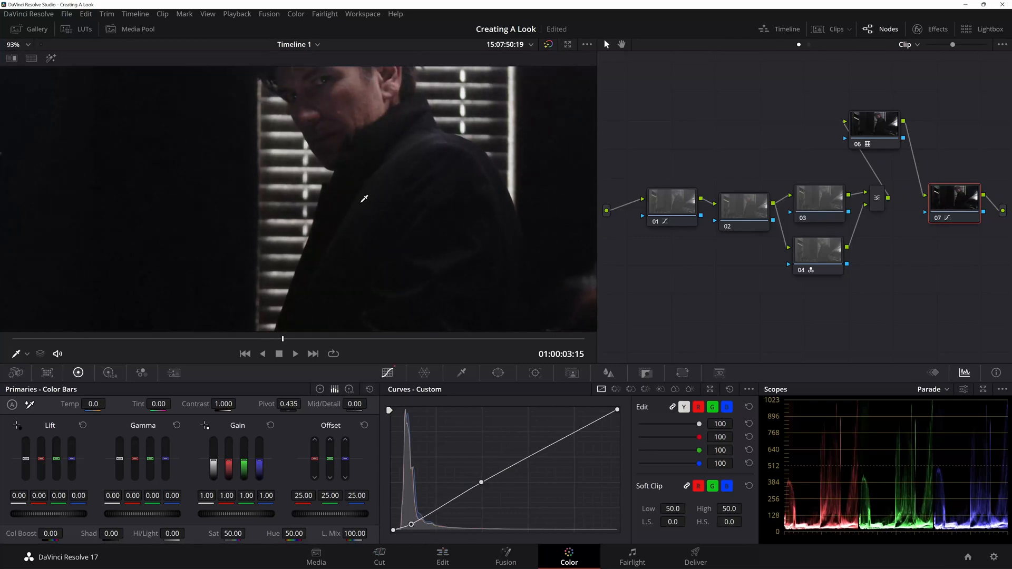
pyautogui.scroll(-6, 363, 201)
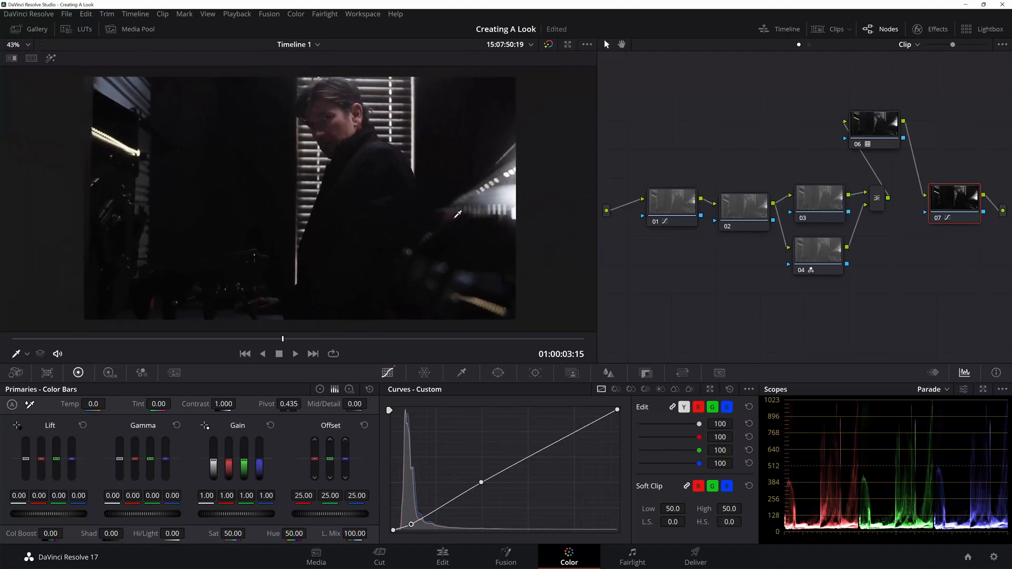
# Step: Examine the image full screen and shift the layer mixer slightly down in the node graph
pyautogui.hotkey('ctrl', 'f')
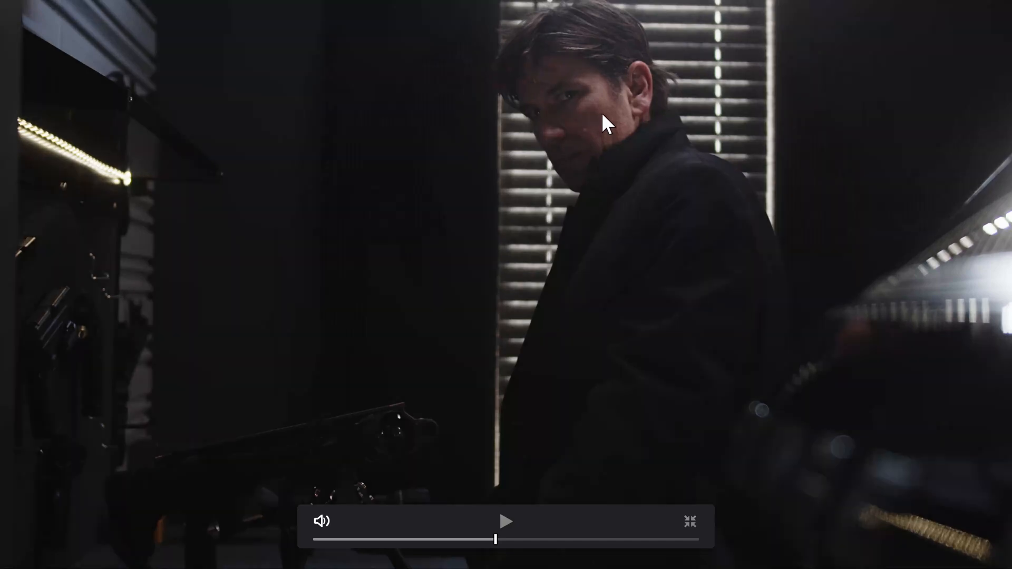
pyautogui.press('Escape')
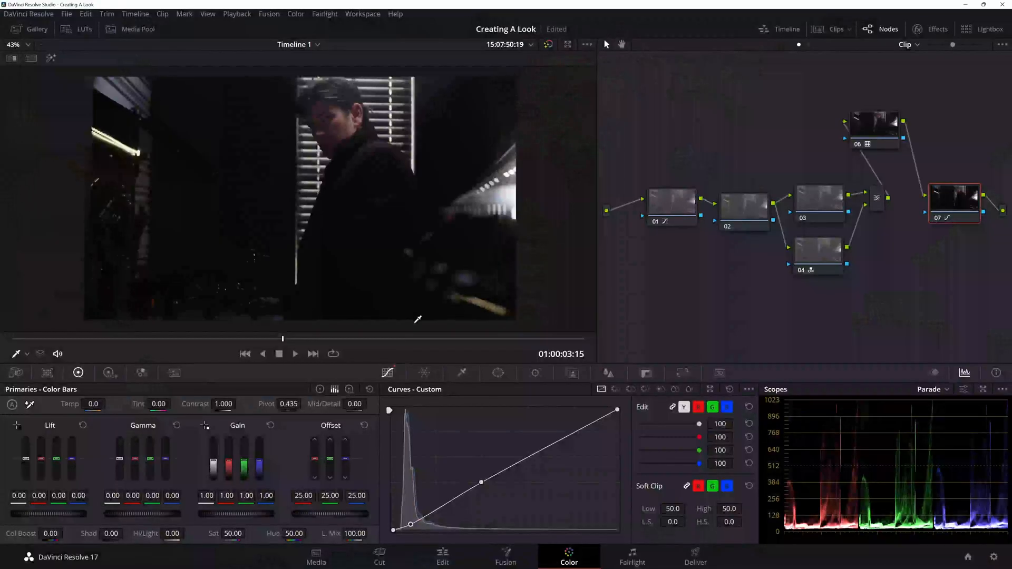
pyautogui.moveTo(881, 202); pyautogui.dragTo(881, 214)
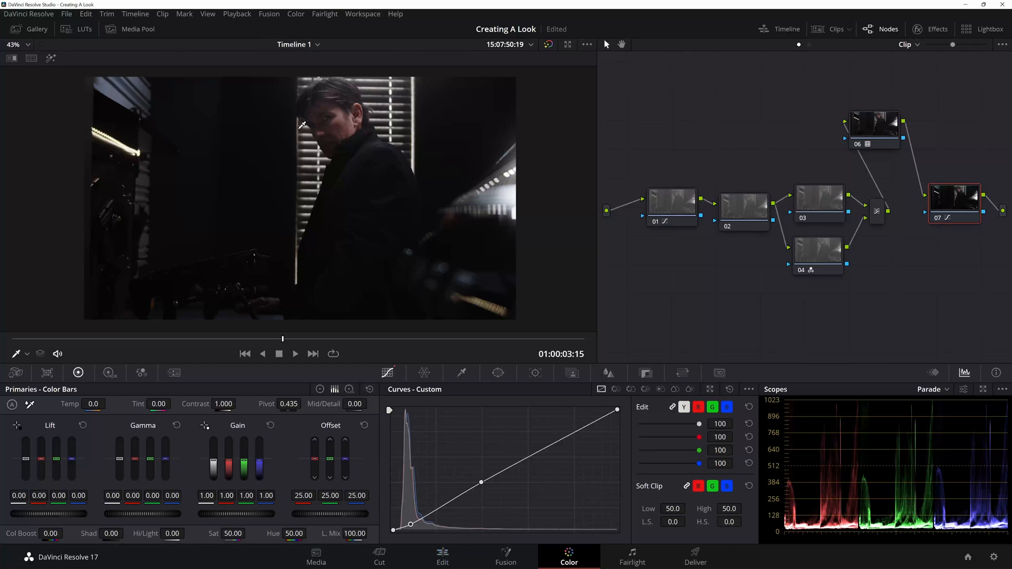
# Step: Grab a still of the graded frame and open the still gallery
pyautogui.rightClick(310, 144)
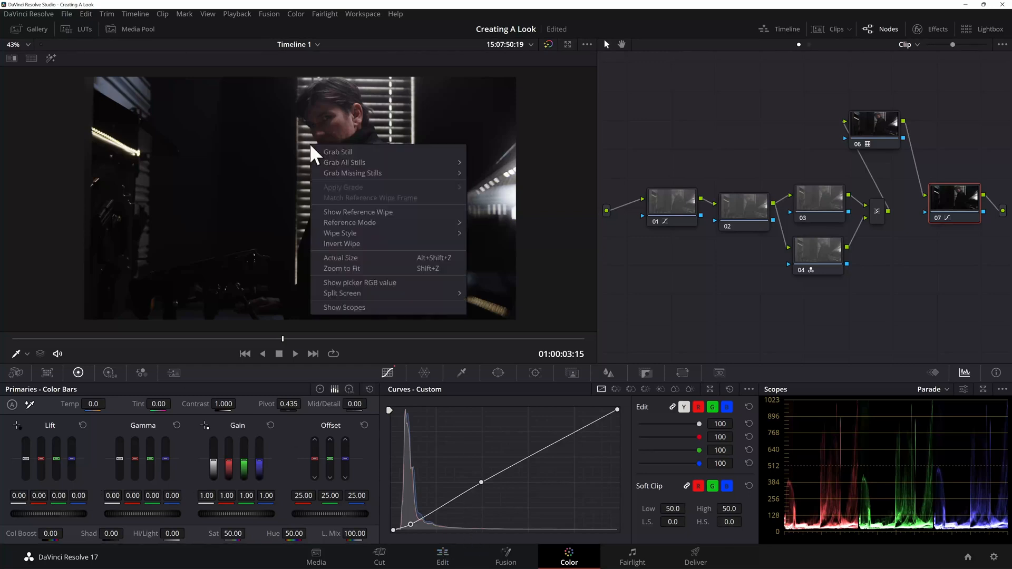
pyautogui.click(339, 149)
pyautogui.click(23, 28)
pyautogui.click(272, 94)
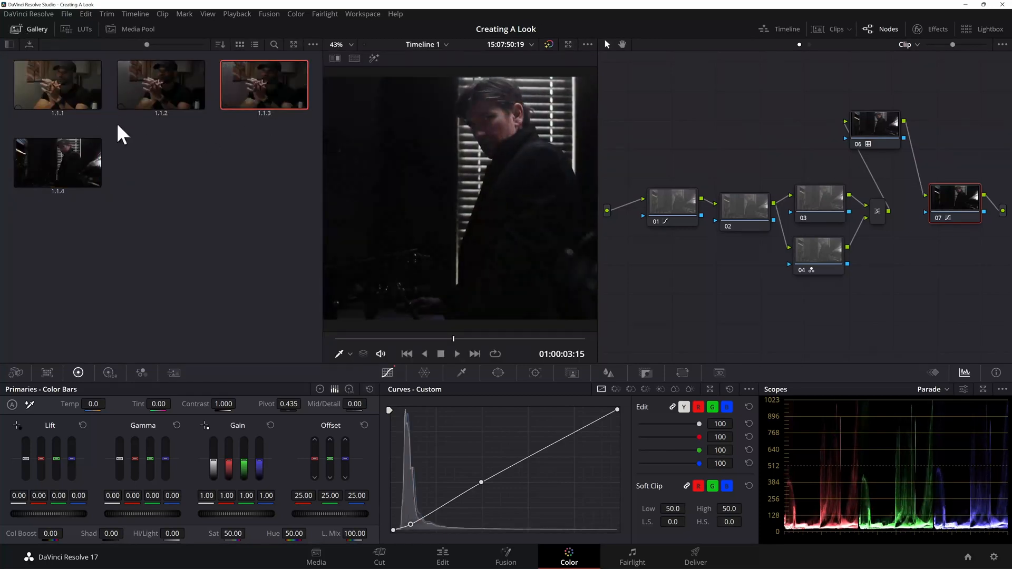
# Step: Open the PowerGrade 1 album and grab a still of the graded frame into it
pyautogui.click(9, 45)
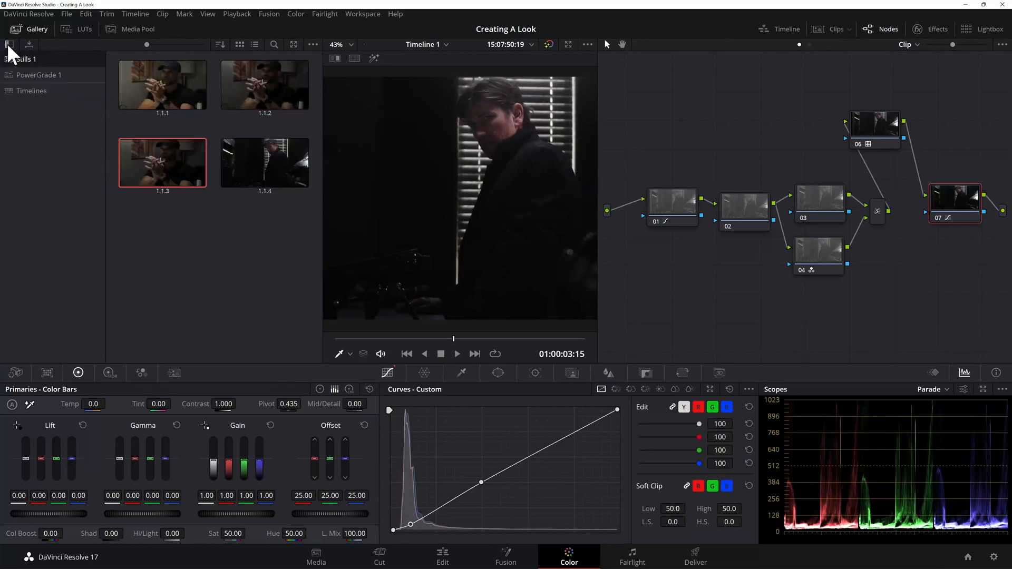
pyautogui.click(32, 76)
pyautogui.scroll(-1, 211, 211)
pyautogui.rightClick(465, 174)
pyautogui.click(488, 178)
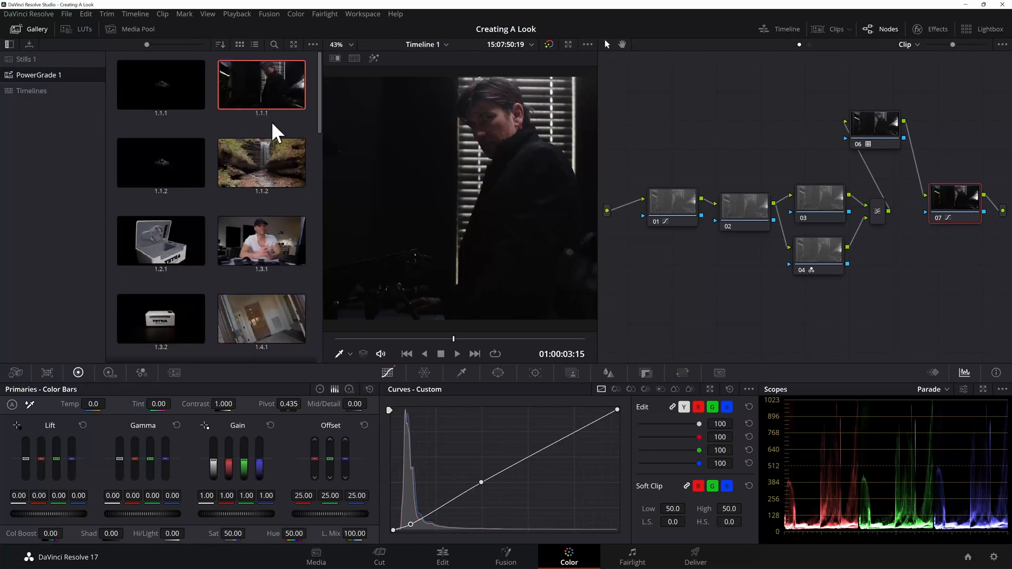
# Step: Move the timeline playhead to 01:00:14:02 in the C07D5851.MOV clip on the Edit page and open that clip for grading
pyautogui.click(444, 554)
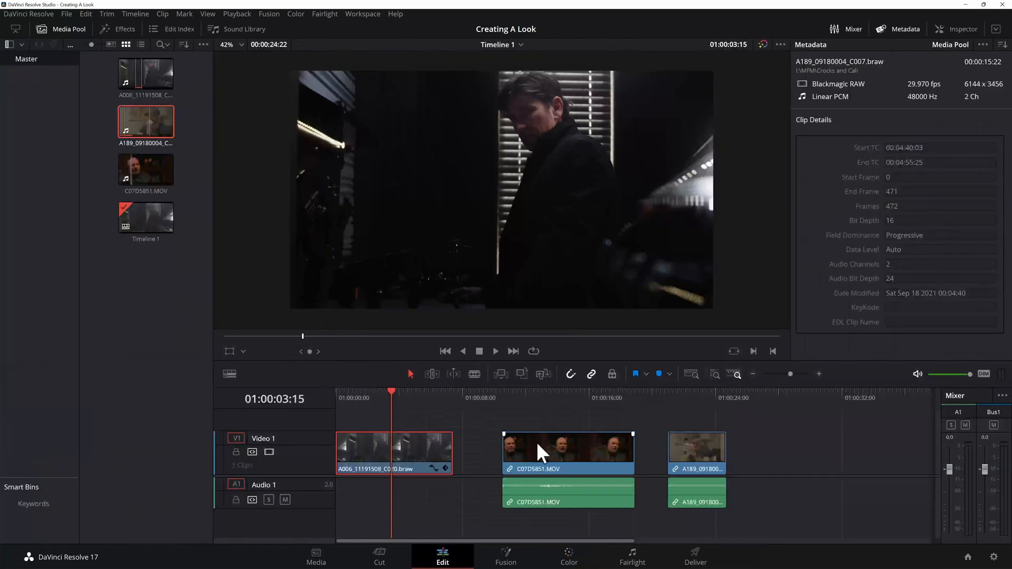
pyautogui.click(559, 399)
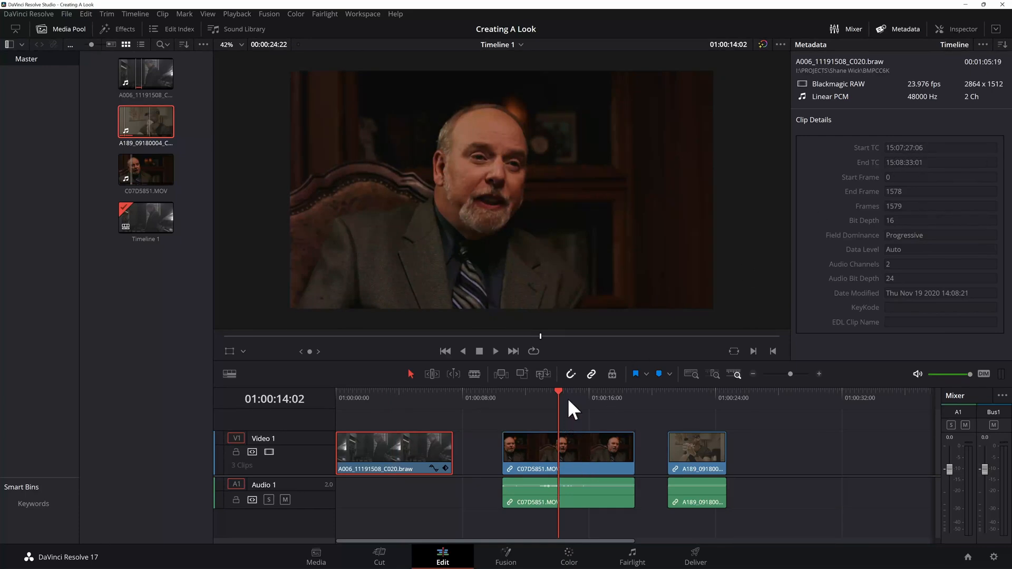
pyautogui.click(570, 557)
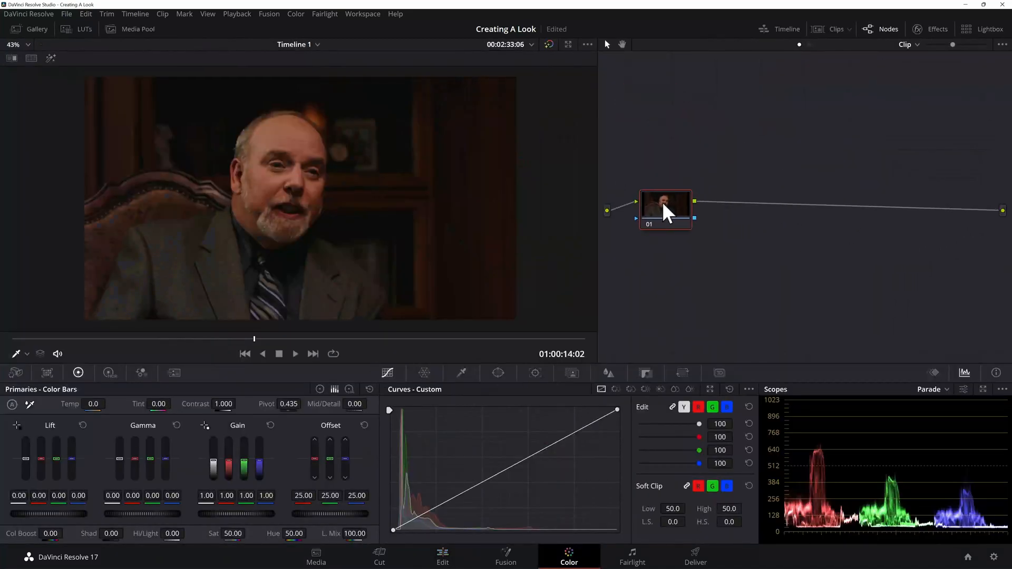
# Step: Add a serial node after node 01 and raise the black point of its custom curve
pyautogui.hotkey('alt', 's')
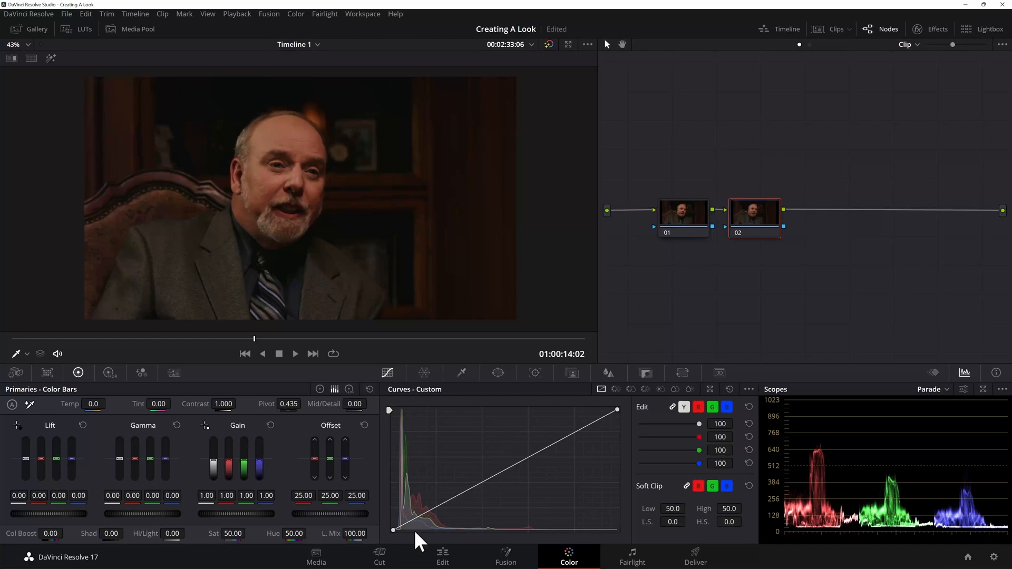
pyautogui.moveTo(393, 530); pyautogui.dragTo(398, 521)
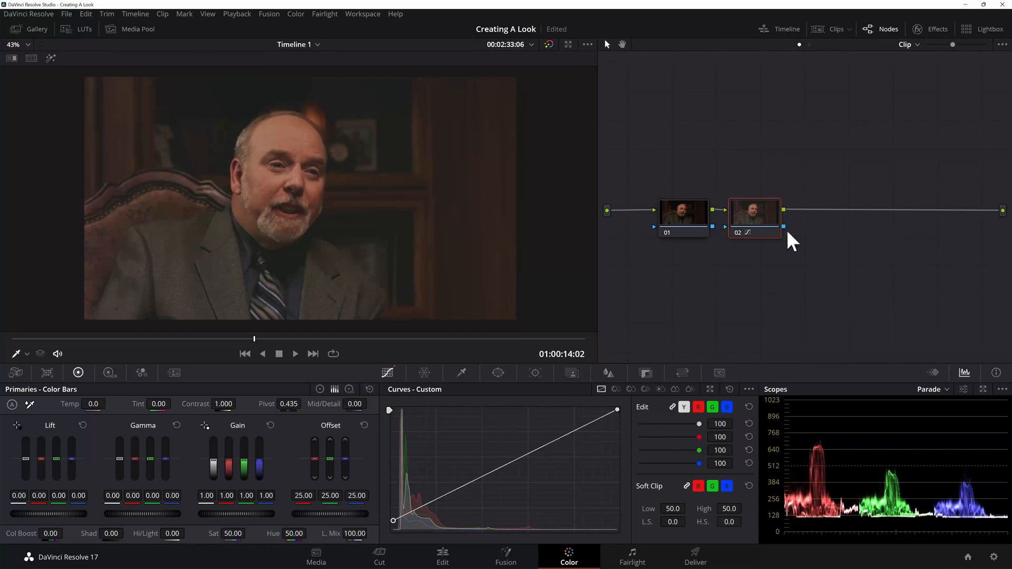
# Step: Add two more serial nodes after node 02 and a layer node beneath the last one
pyautogui.hotkey('alt', 's')
pyautogui.hotkey('alt', 's')
pyautogui.hotkey('alt', 'p')
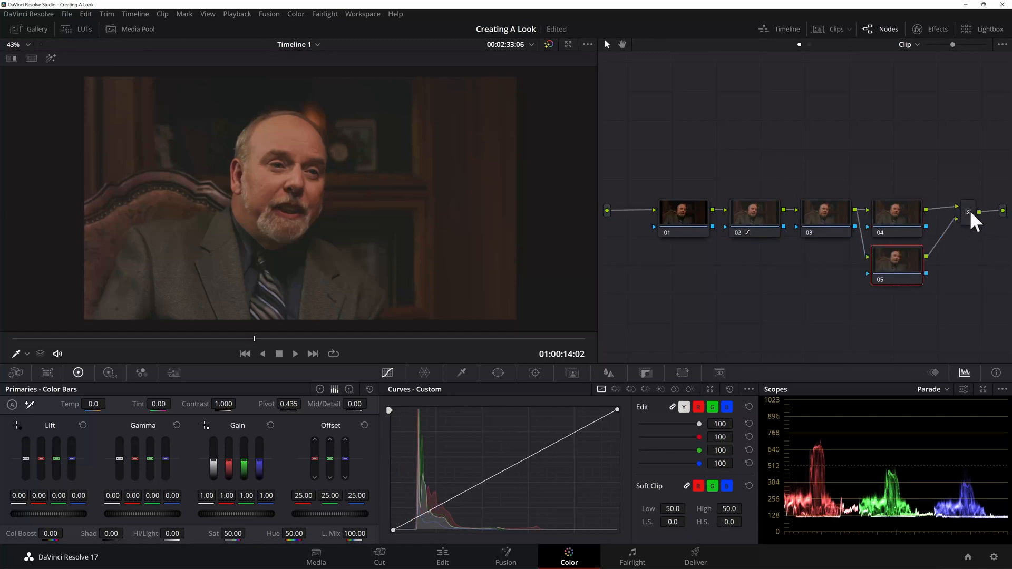
# Step: Make node 05 monochrome with the RGB Mixer and return to the primaries controls
pyautogui.click(141, 373)
pyautogui.click(237, 536)
pyautogui.click(78, 373)
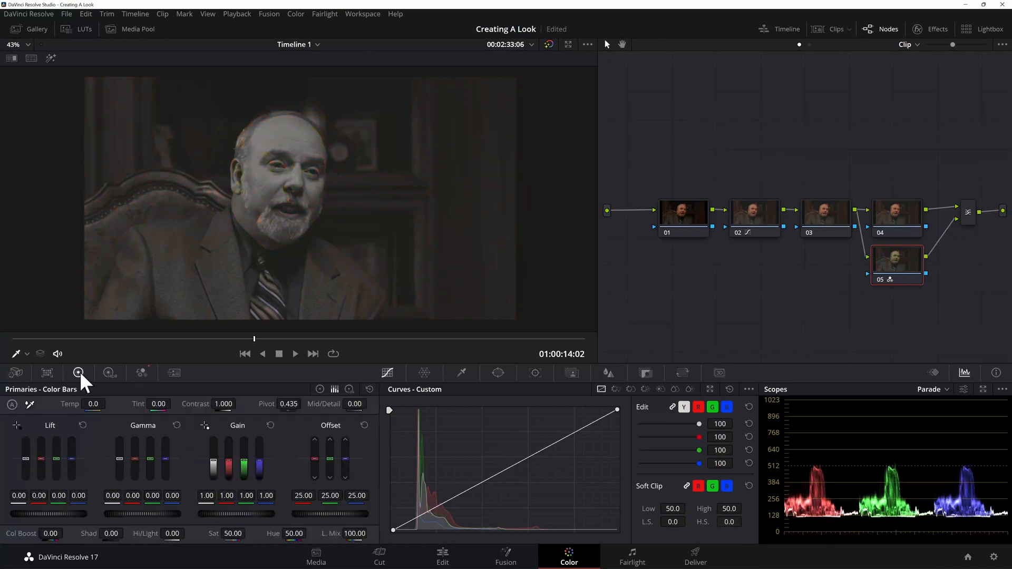
# Step: Set the layer mixer's composite mode to Softlight and examine the man's face in the image
pyautogui.click(968, 214)
pyautogui.rightClick(968, 214)
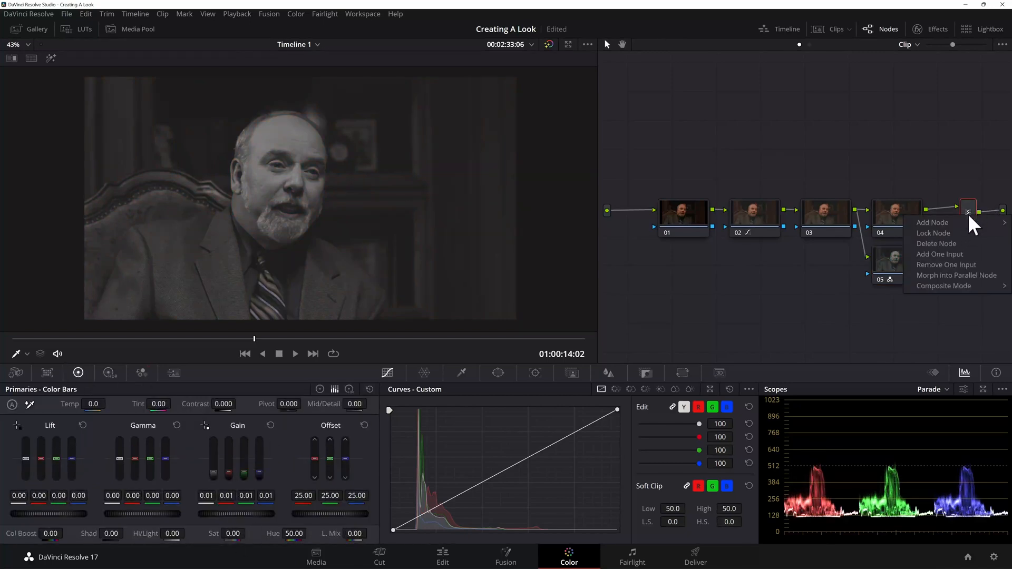
pyautogui.moveTo(963, 286)
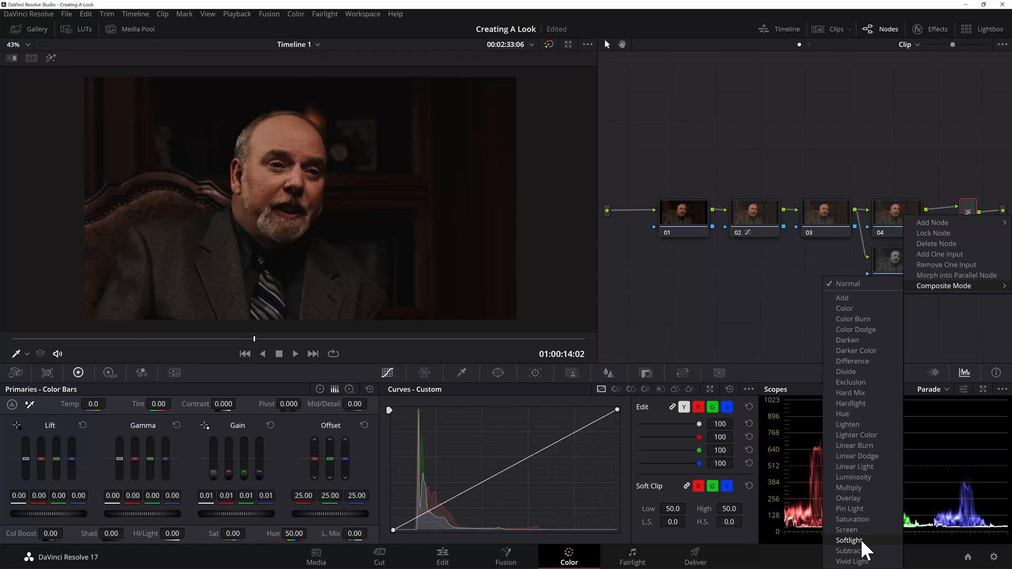
pyautogui.click(862, 539)
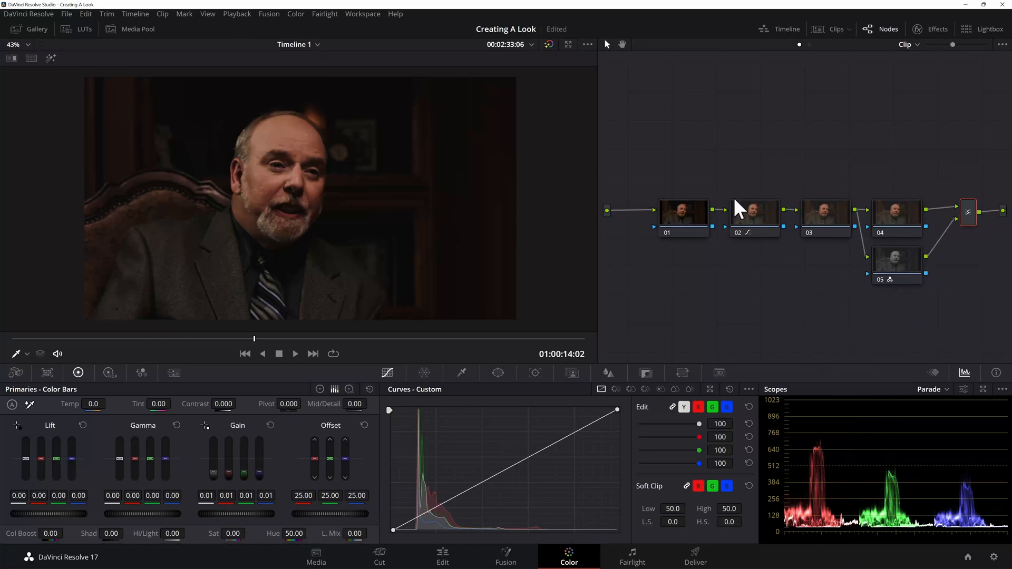
pyautogui.scroll(4, 343, 215)
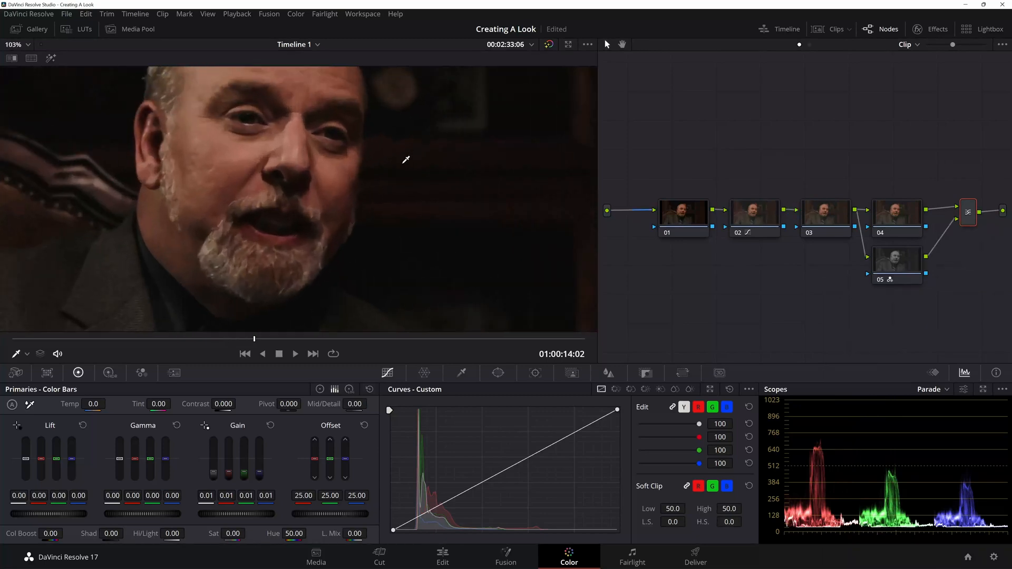
pyautogui.scroll(-4, 367, 170)
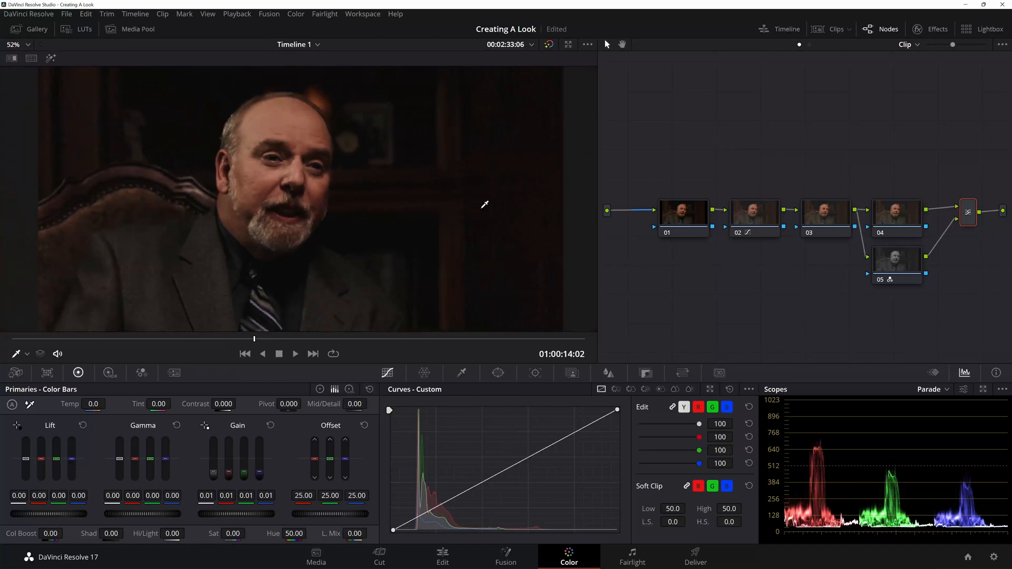
pyautogui.scroll(-1, 351, 182)
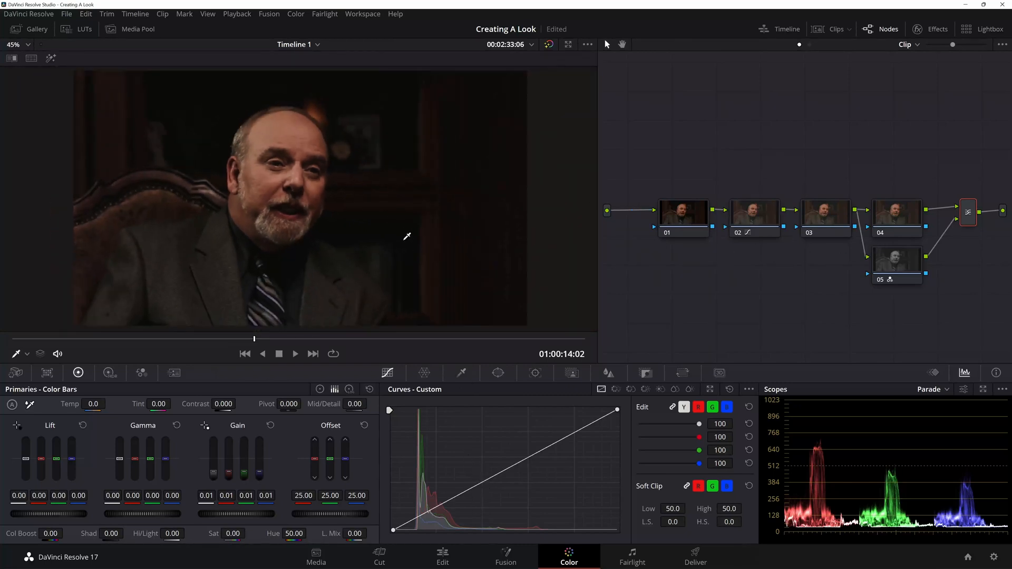
# Step: Raise the black point a little more and lower the white point on node 02's custom curve
pyautogui.moveTo(373, 231); pyautogui.dragTo(376, 231)
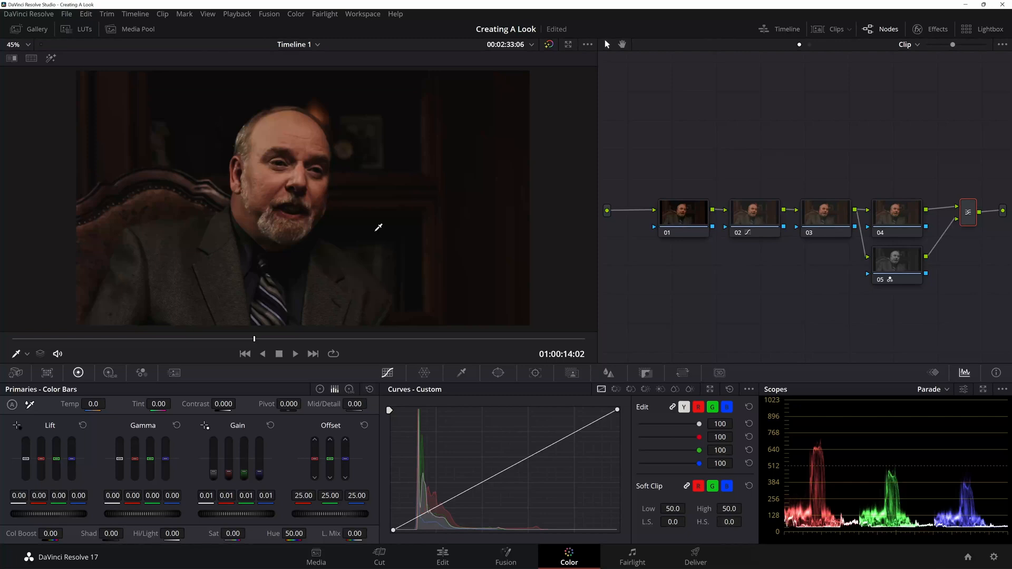
pyautogui.scroll(-1, 309, 215)
pyautogui.scroll(2, 317, 214)
pyautogui.scroll(-2, 318, 214)
pyautogui.click(749, 210)
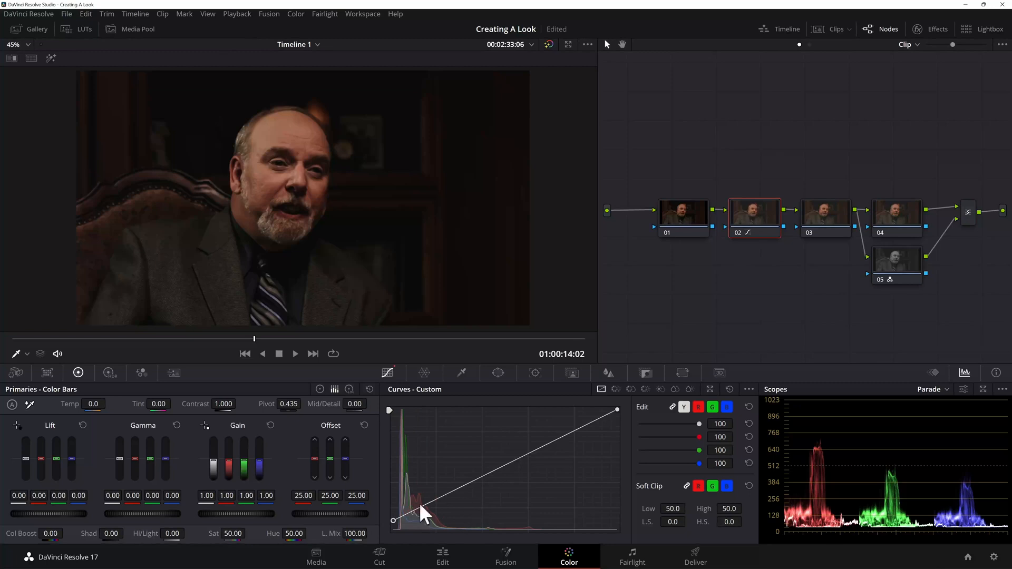
pyautogui.moveTo(391, 521); pyautogui.dragTo(392, 518)
pyautogui.moveTo(618, 410); pyautogui.dragTo(619, 413)
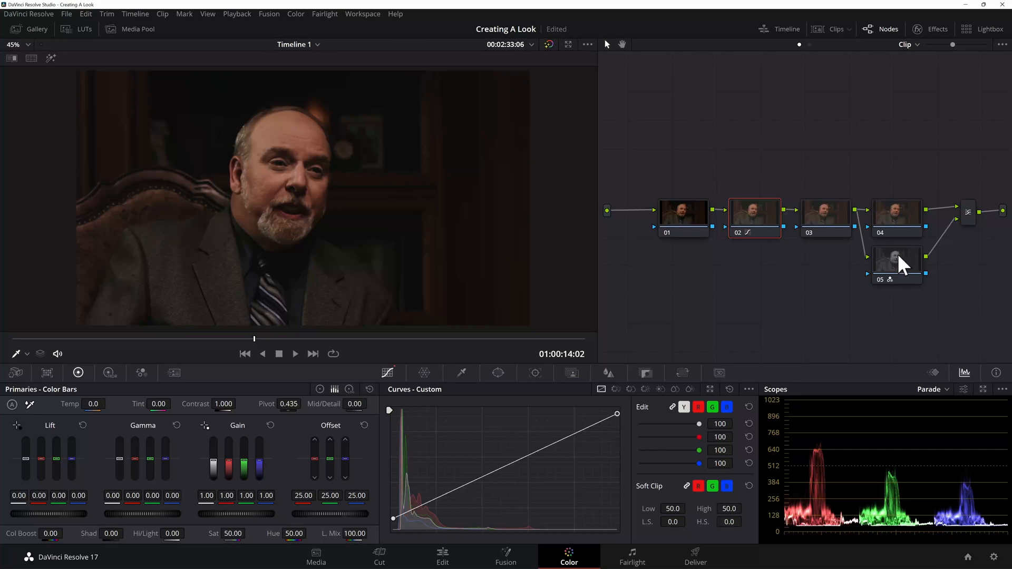
# Step: Move node 04 further above node 05 and examine each node's isolated effect on the man's face with the highlight view
pyautogui.click(895, 216)
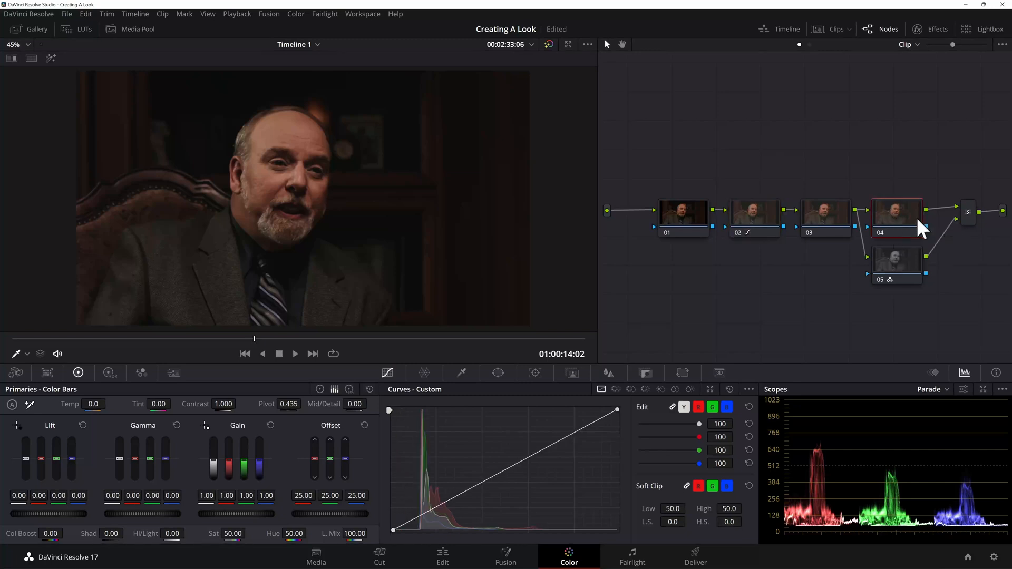
pyautogui.click(50, 58)
pyautogui.moveTo(872, 221); pyautogui.dragTo(907, 199)
pyautogui.click(900, 261)
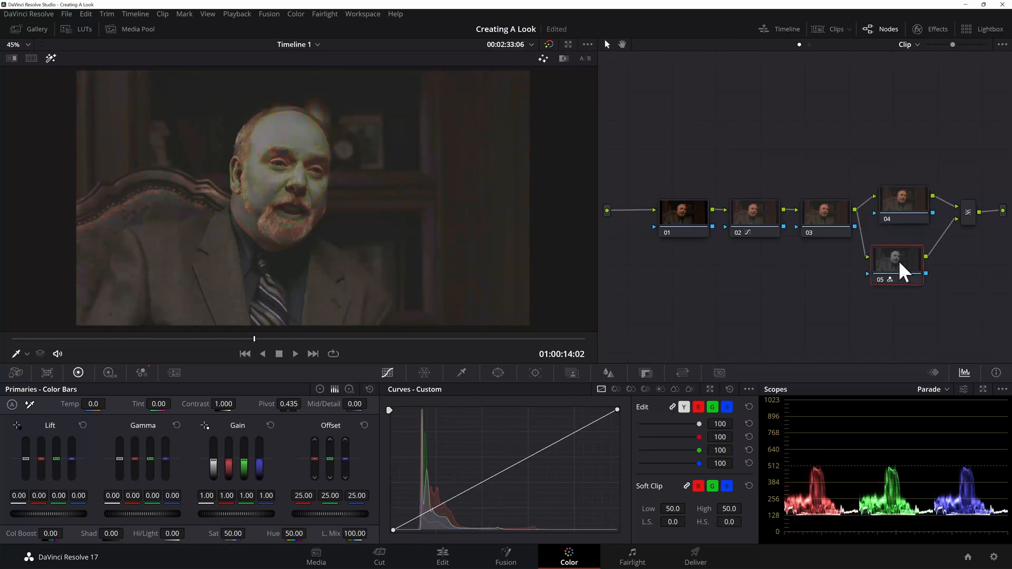
pyautogui.click(897, 195)
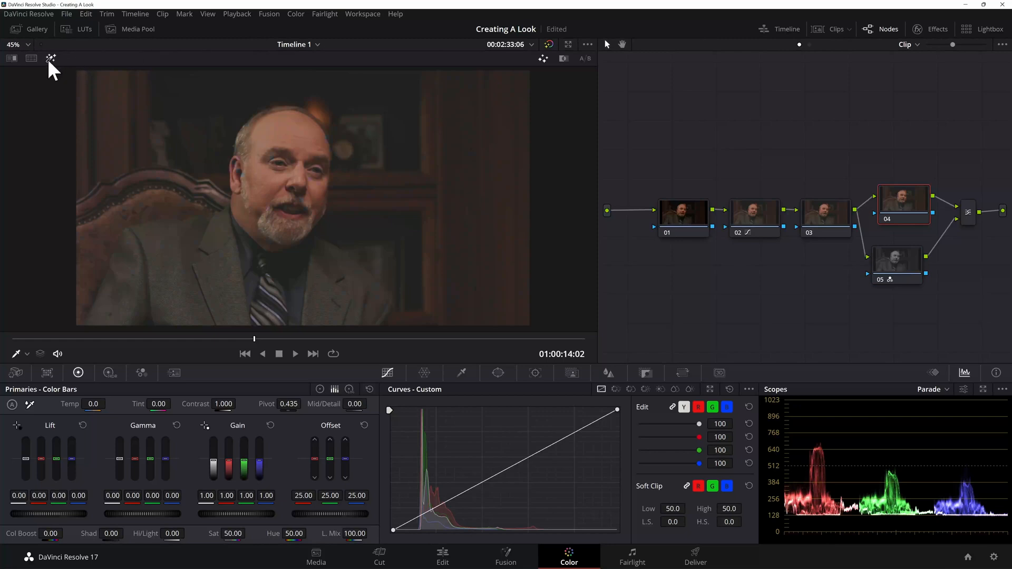
pyautogui.scroll(2, 211, 148)
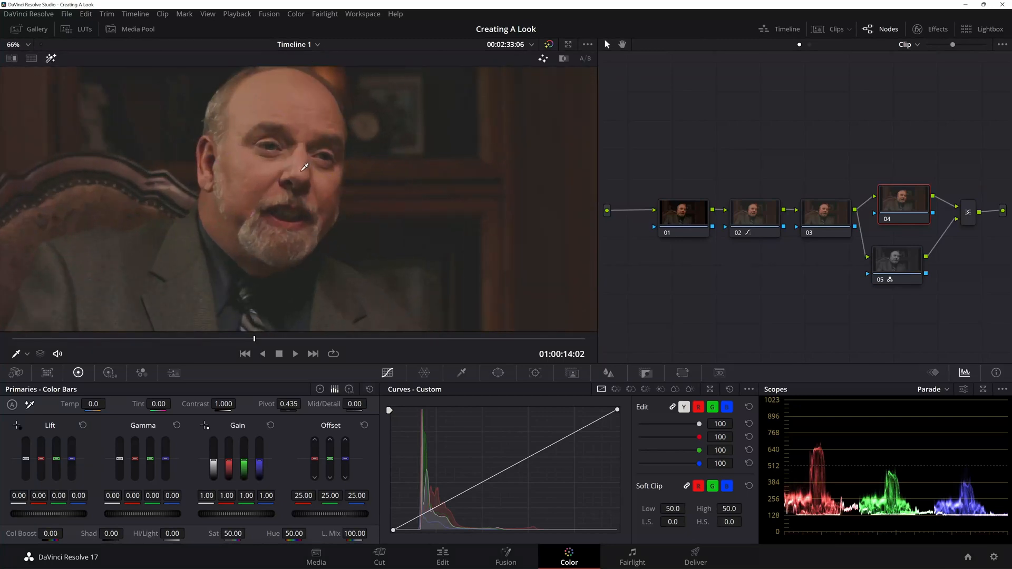
pyautogui.click(51, 59)
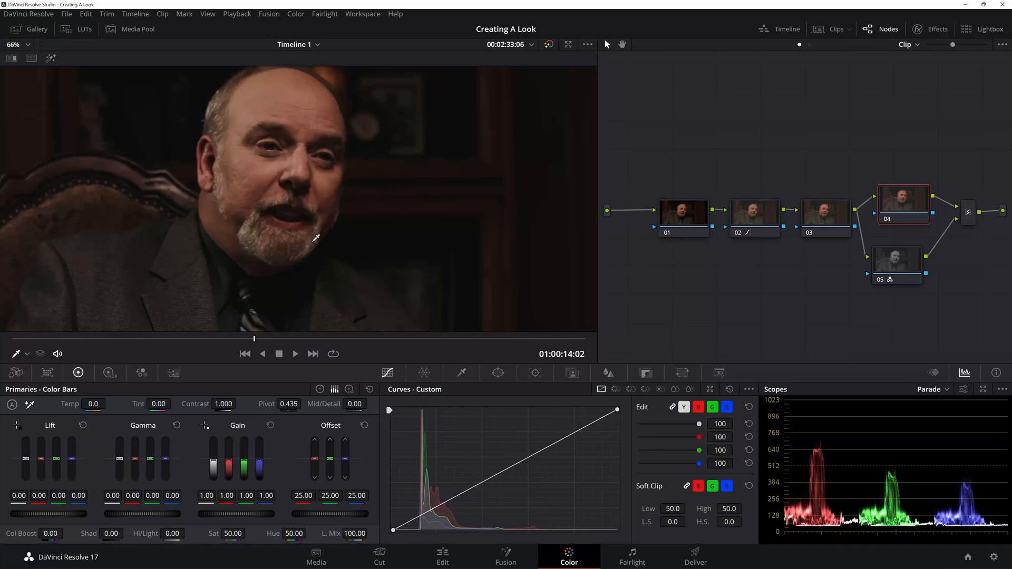
pyautogui.scroll(-1, 316, 238)
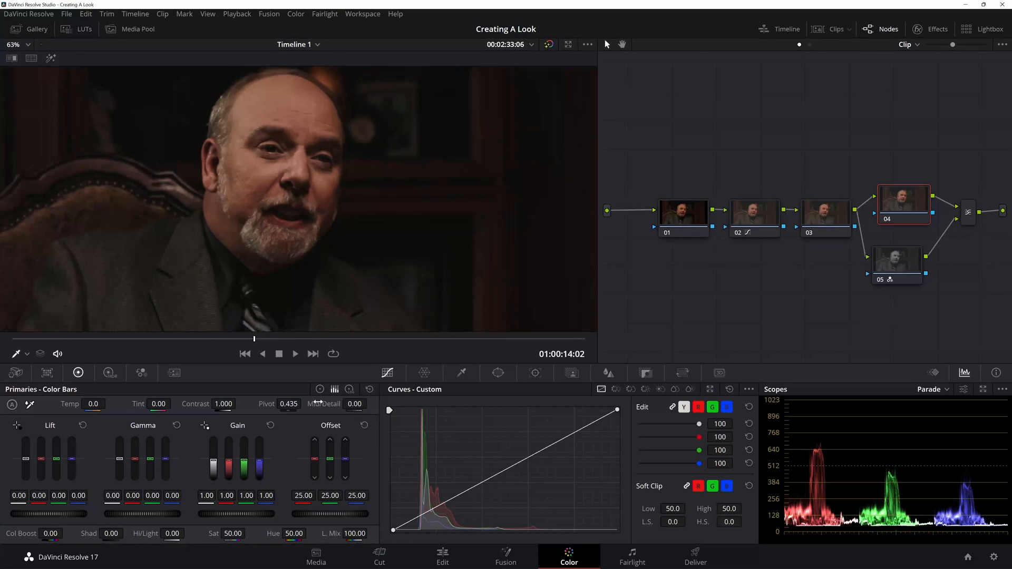
# Step: Soften node 04 by setting its Mid/Detail to -68.50
pyautogui.moveTo(903, 197); pyautogui.dragTo(903, 197)
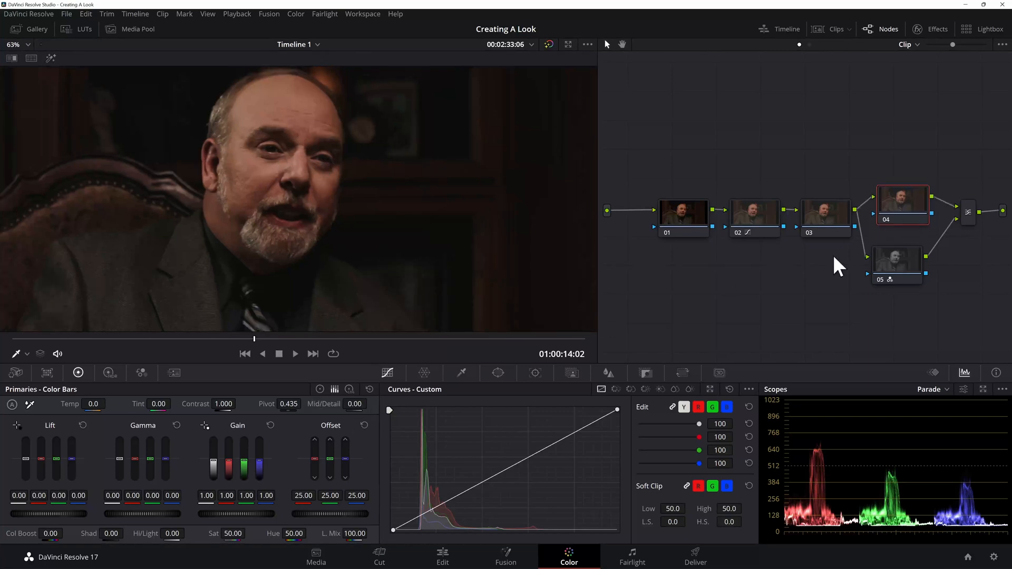
pyautogui.moveTo(357, 404); pyautogui.dragTo(322, 404)
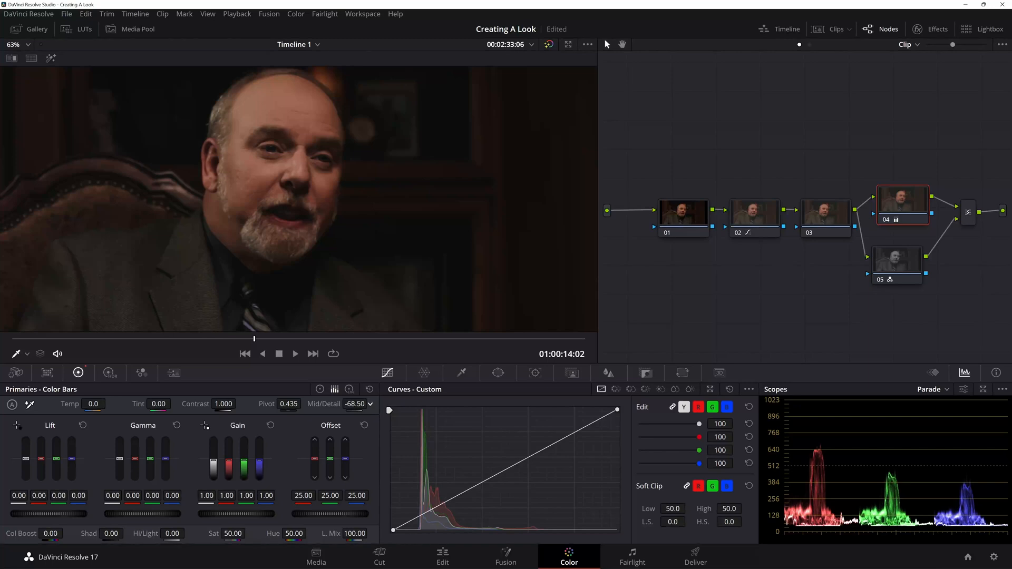
pyautogui.scroll(-3, 328, 210)
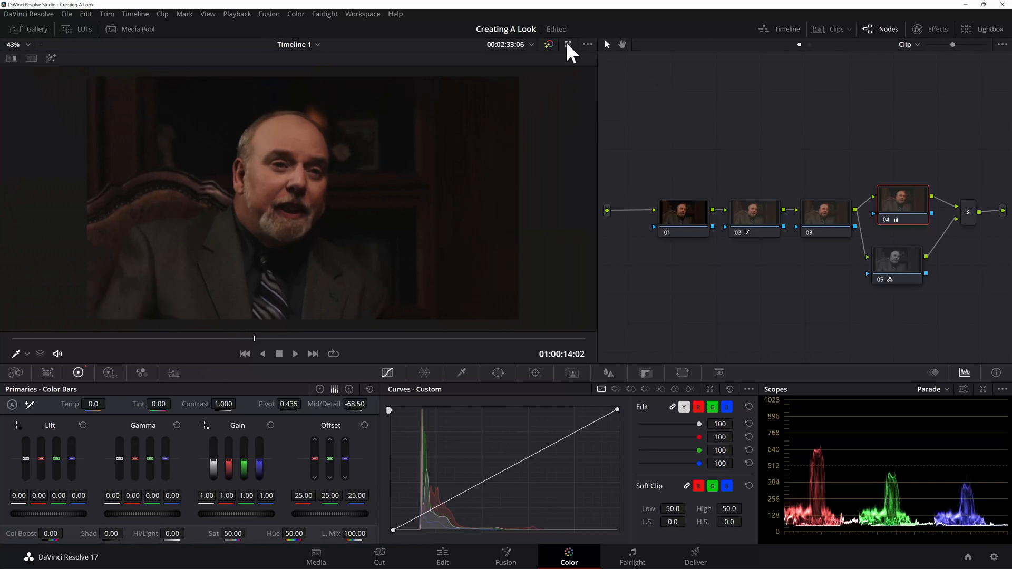
# Step: Shift the node tree to make room, add a node after the layer mixer, and place it beneath the tree
pyautogui.click(970, 213)
pyautogui.moveTo(969, 159); pyautogui.dragTo(691, 315)
pyautogui.moveTo(687, 229); pyautogui.dragTo(669, 229)
pyautogui.click(991, 303)
pyautogui.click(956, 211)
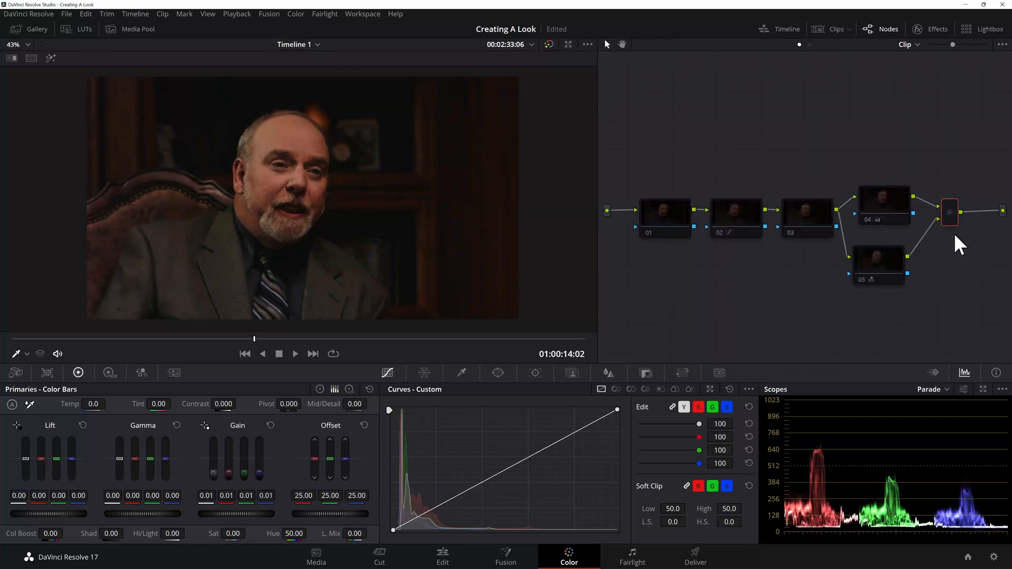
pyautogui.hotkey('alt', 'l')
pyautogui.moveTo(645, 266); pyautogui.dragTo(740, 321)
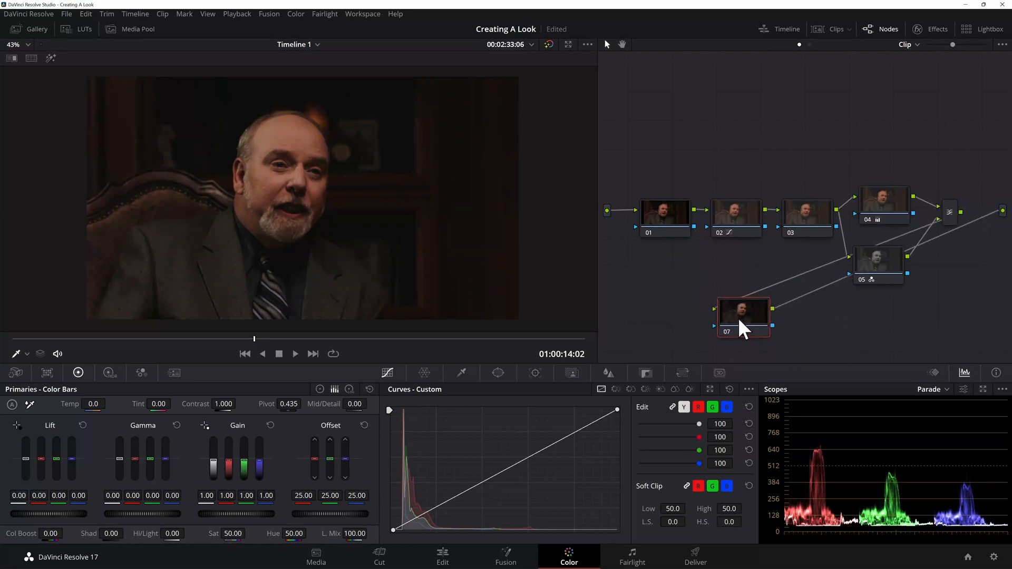
# Step: Shape node 07's custom curve with a point sampled beside the man's neck, the black point moved inward and the highlights slightly raised
pyautogui.scroll(2, 334, 188)
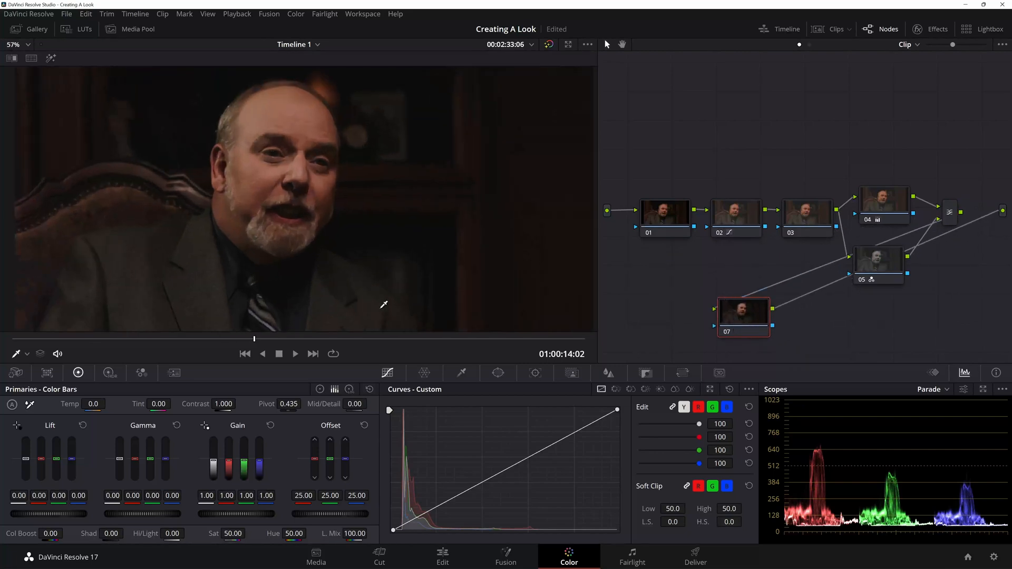
pyautogui.click(209, 214)
pyautogui.scroll(-2, 263, 177)
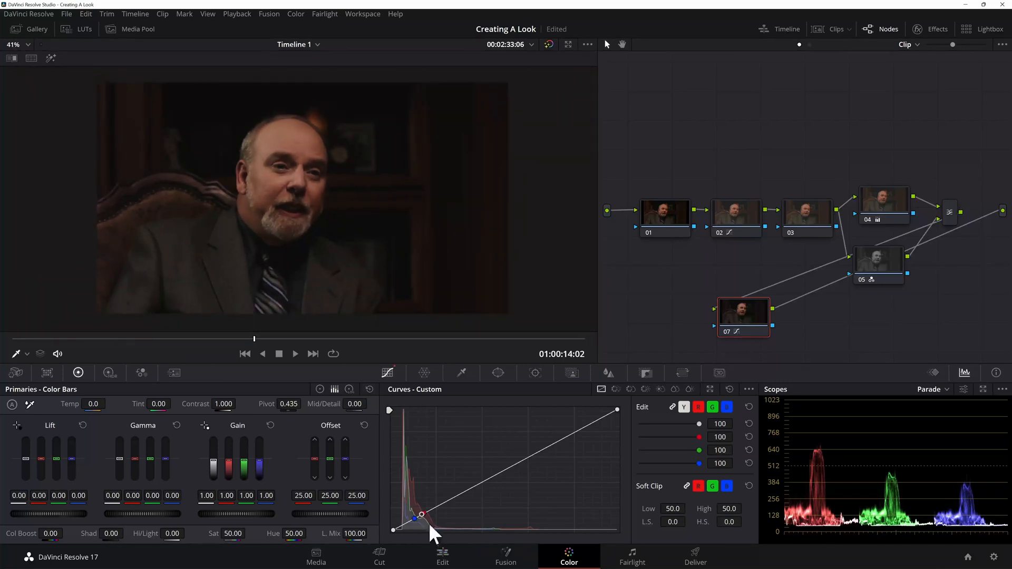
pyautogui.moveTo(393, 529); pyautogui.dragTo(397, 530)
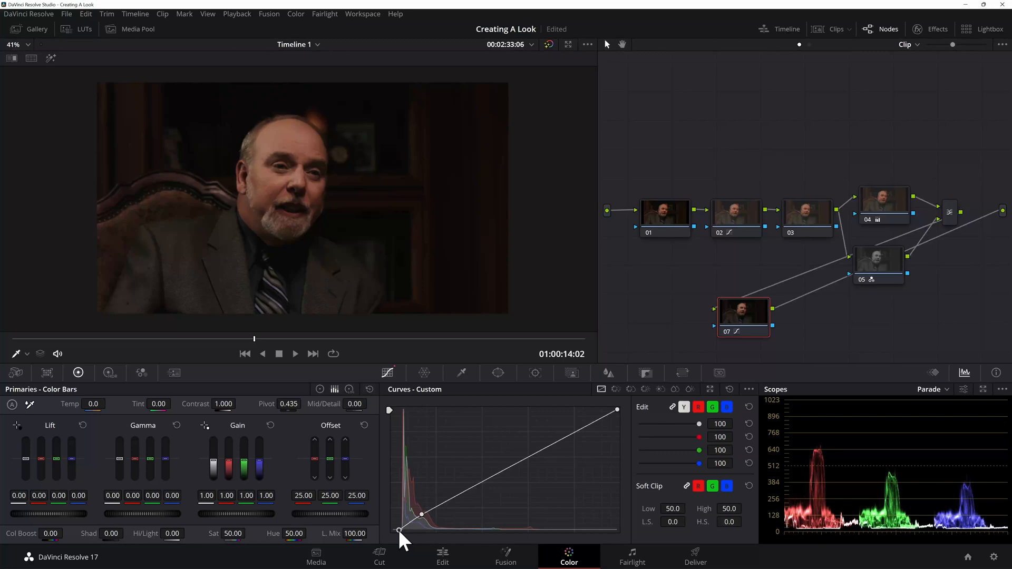
pyautogui.moveTo(538, 451); pyautogui.dragTo(540, 447)
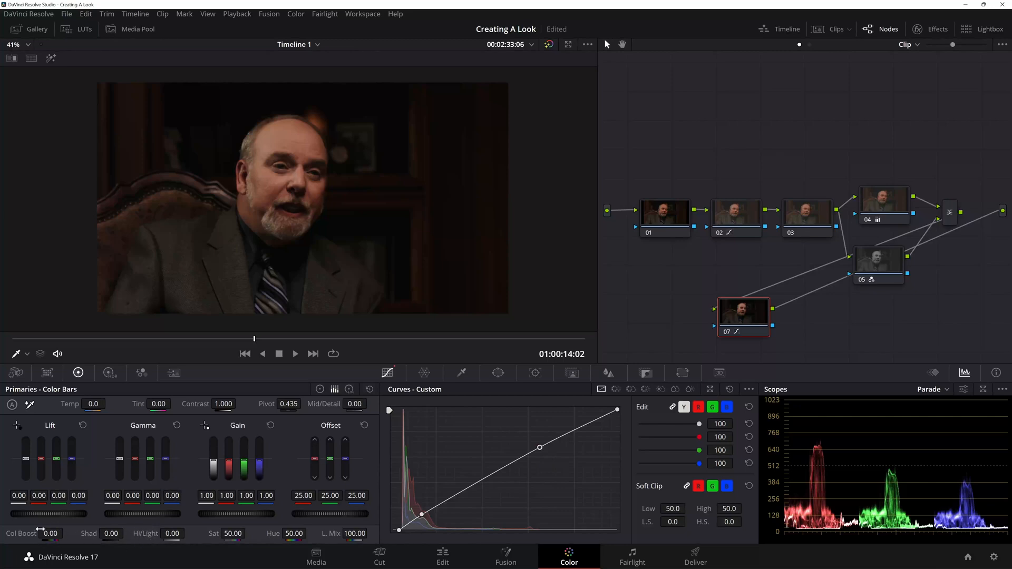
# Step: Set node 07's Color Boost to -6.50 and compare the image full screen with the other nodes selected
pyautogui.moveTo(53, 533)
pyautogui.mouseDown()
pyautogui.moveTo(43, 534)
pyautogui.moveTo(66, 533)
pyautogui.mouseUp()
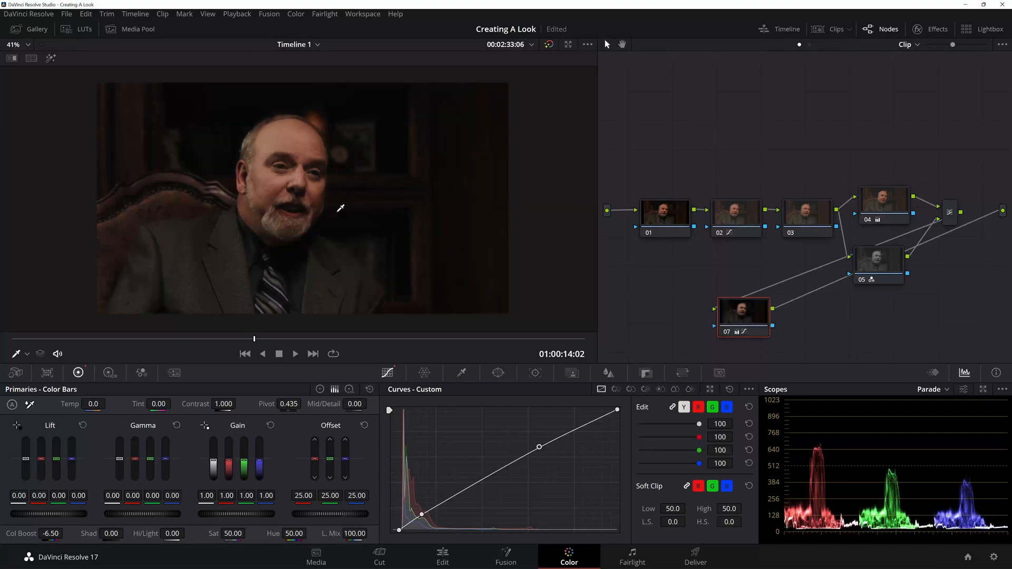
pyautogui.hotkey('ctrl', 'f')
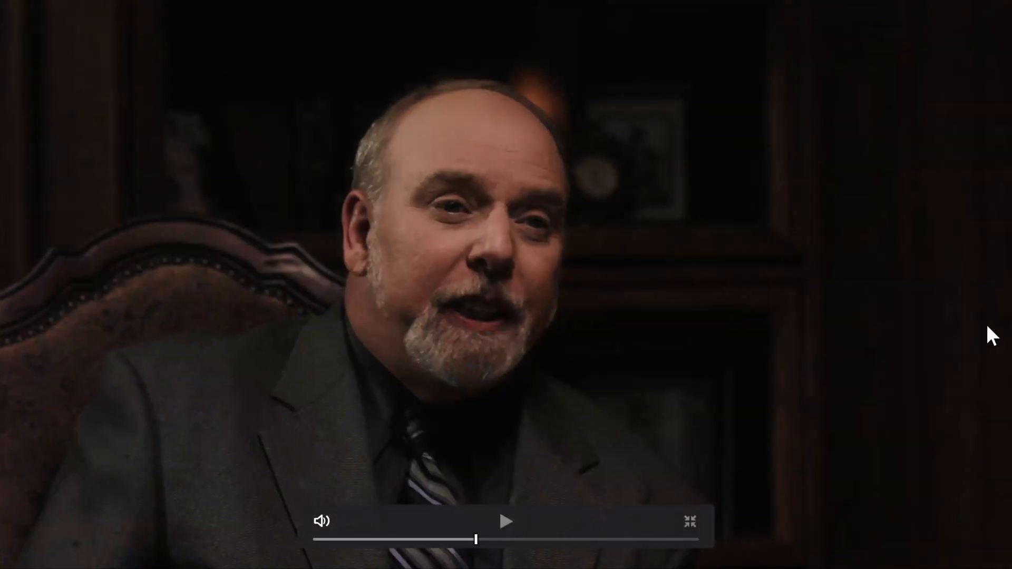
pyautogui.press('Escape')
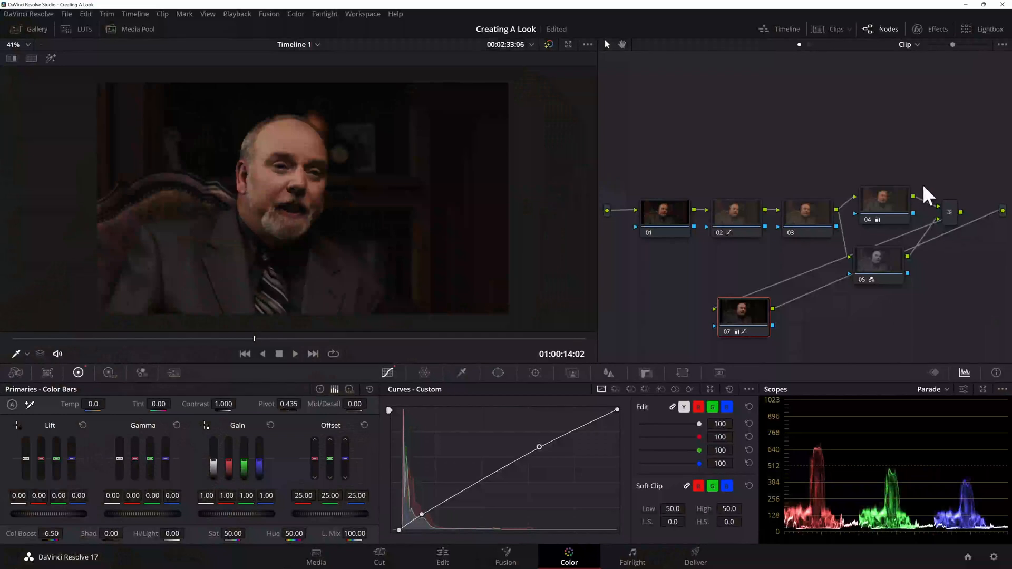
pyautogui.moveTo(958, 156); pyautogui.dragTo(664, 300)
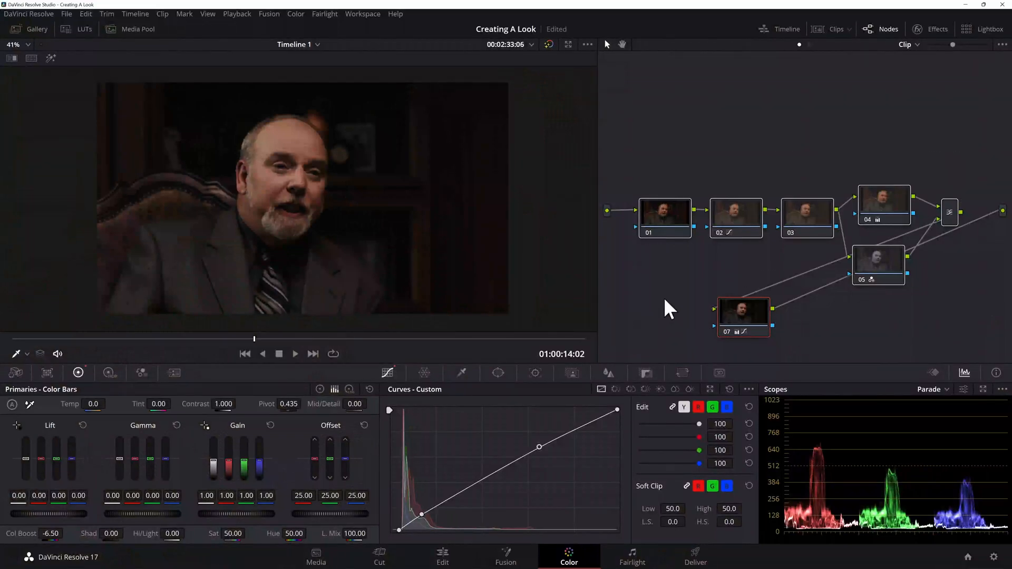
pyautogui.hotkey('ctrl', 'f')
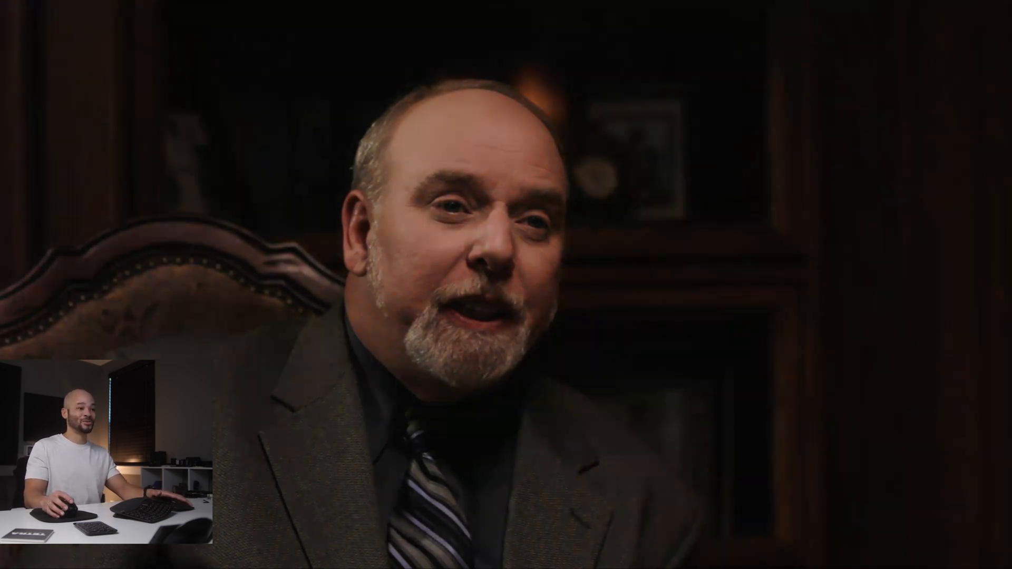
pyautogui.press('Escape')
# Step: Go to the A189_09180004_C007.braw clip on the timeline and open it for grading on the Color page
pyautogui.click(445, 557)
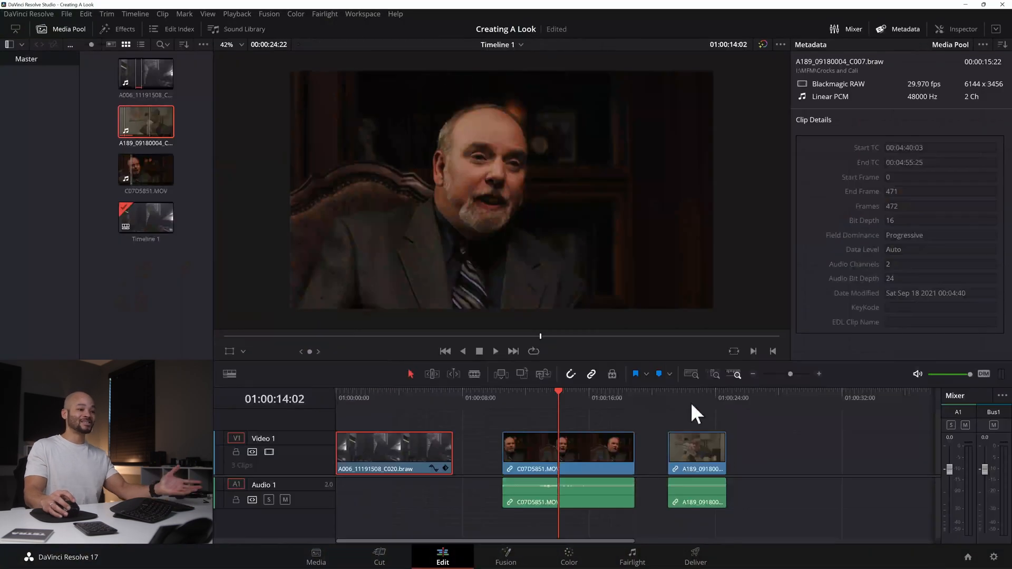
pyautogui.click(695, 396)
pyautogui.click(698, 445)
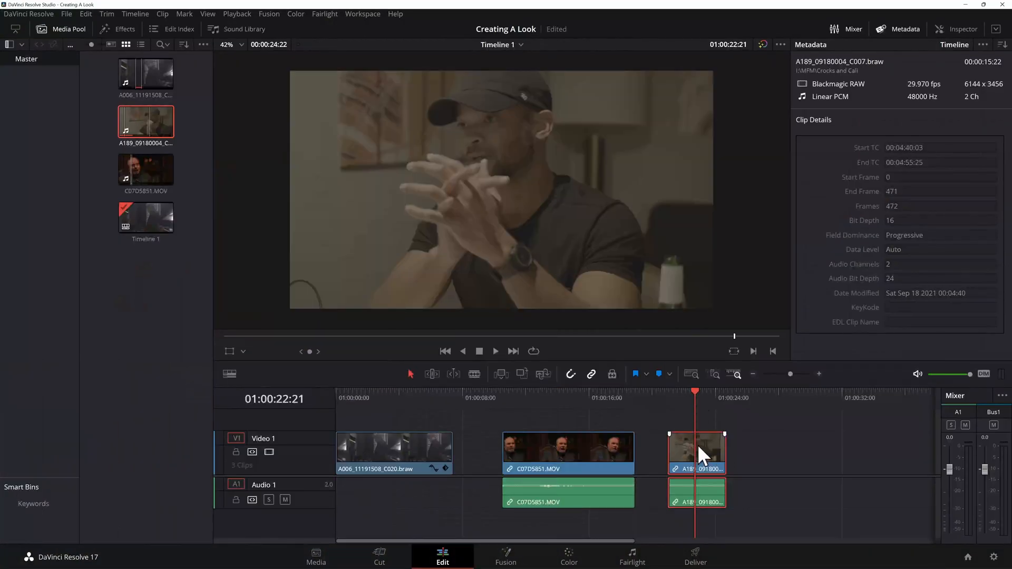
pyautogui.click(567, 558)
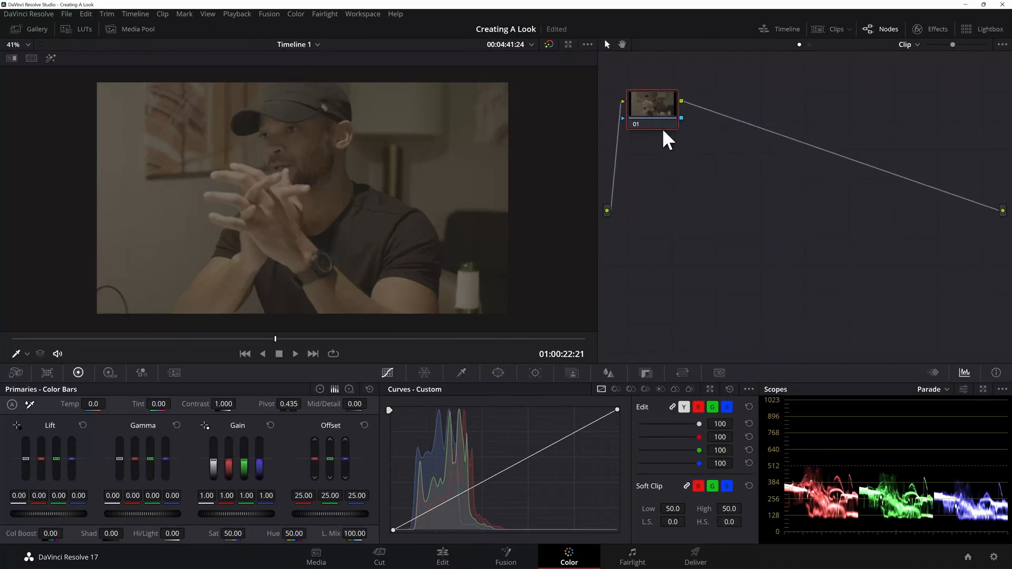
# Step: Add a serial node after node 01 and apply the Blackmagic Gen 5 Film to Extended Video LUT to it
pyautogui.hotkey('alt', 's')
pyautogui.moveTo(864, 225); pyautogui.dragTo(865, 213)
pyautogui.rightClick(865, 213)
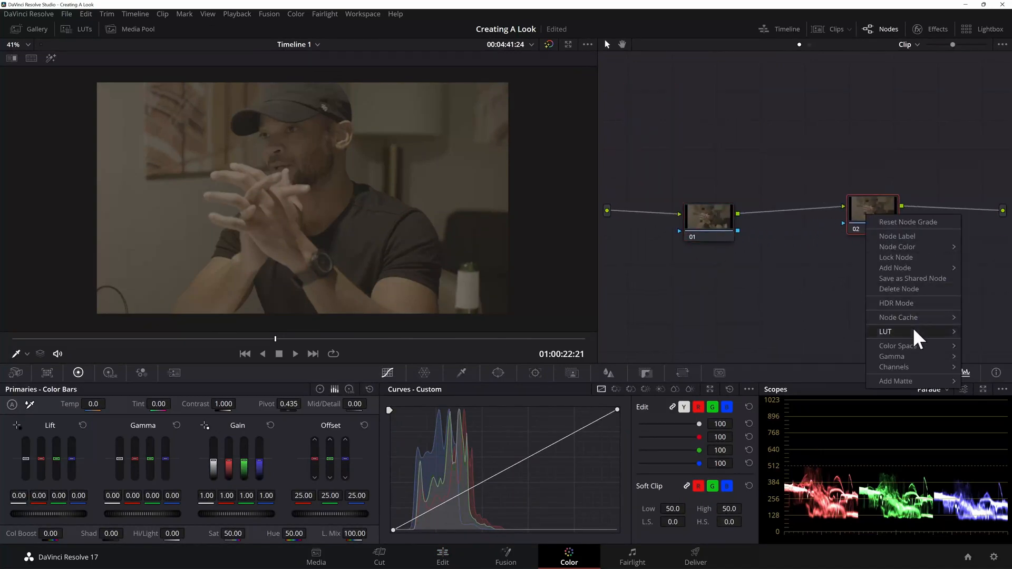
pyautogui.moveTo(913, 327)
pyautogui.moveTo(811, 318)
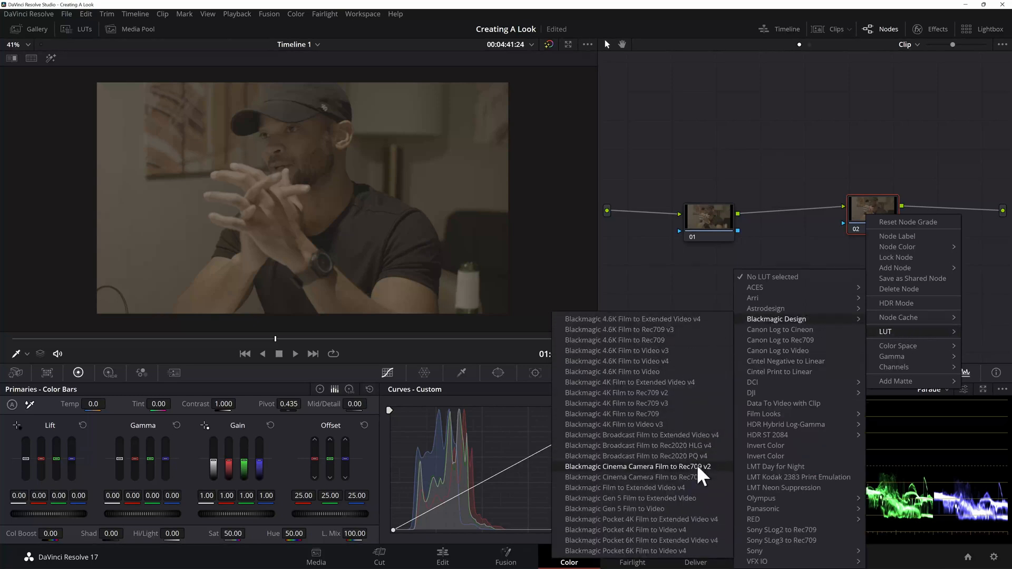
pyautogui.click(656, 498)
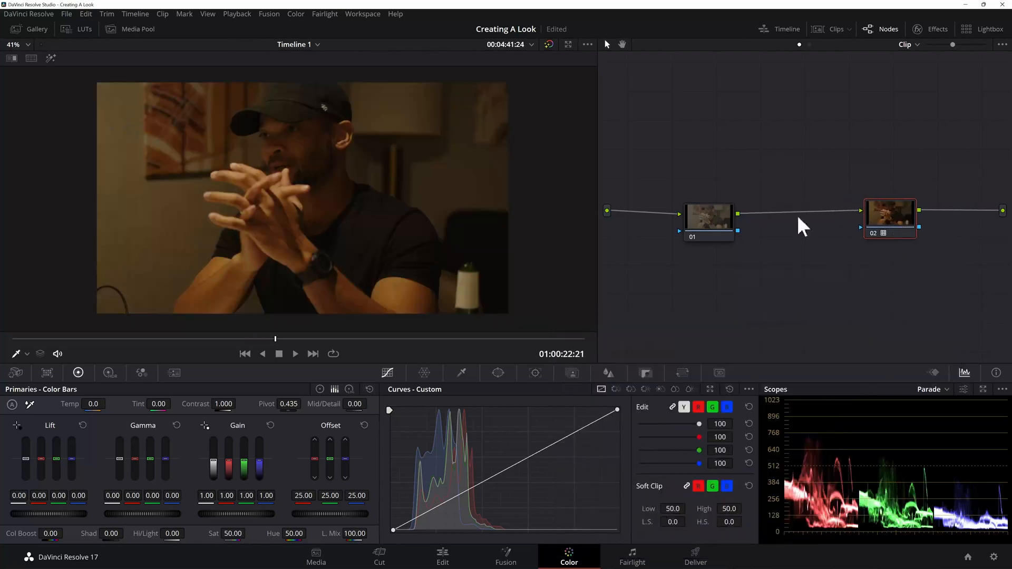
# Step: White-balance node 01 by sampling the white label of the bottle on the table
pyautogui.click(702, 218)
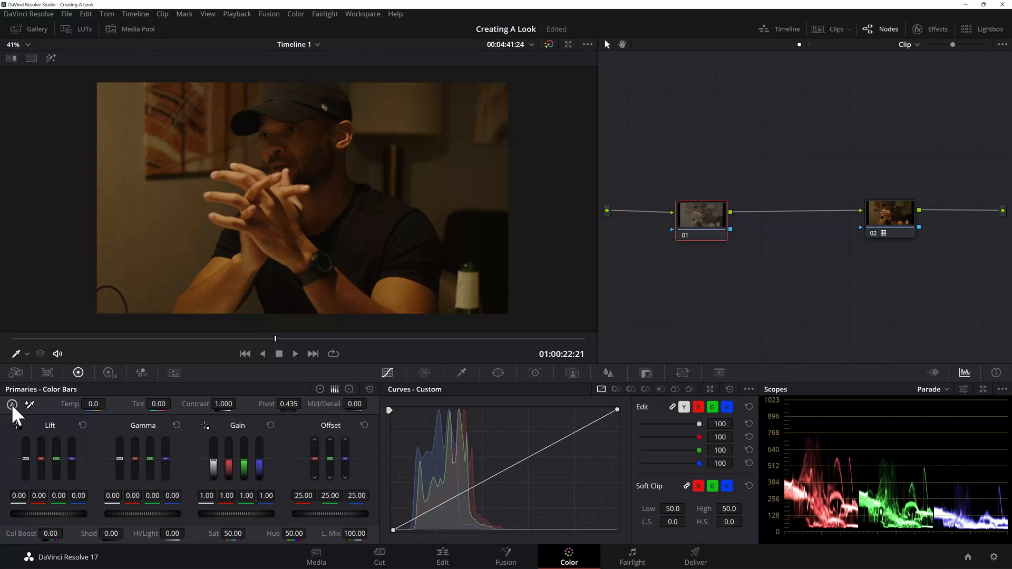
pyautogui.click(30, 405)
pyautogui.click(467, 289)
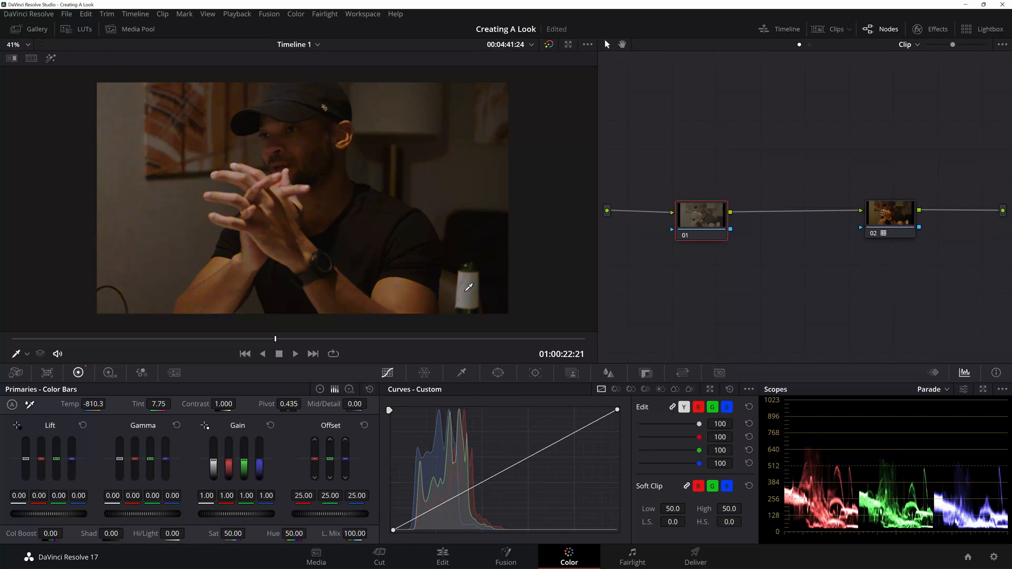
# Step: Add a serial node after node 01 and set its red, green and blue gain to 0.70 each
pyautogui.moveTo(699, 219); pyautogui.dragTo(689, 219)
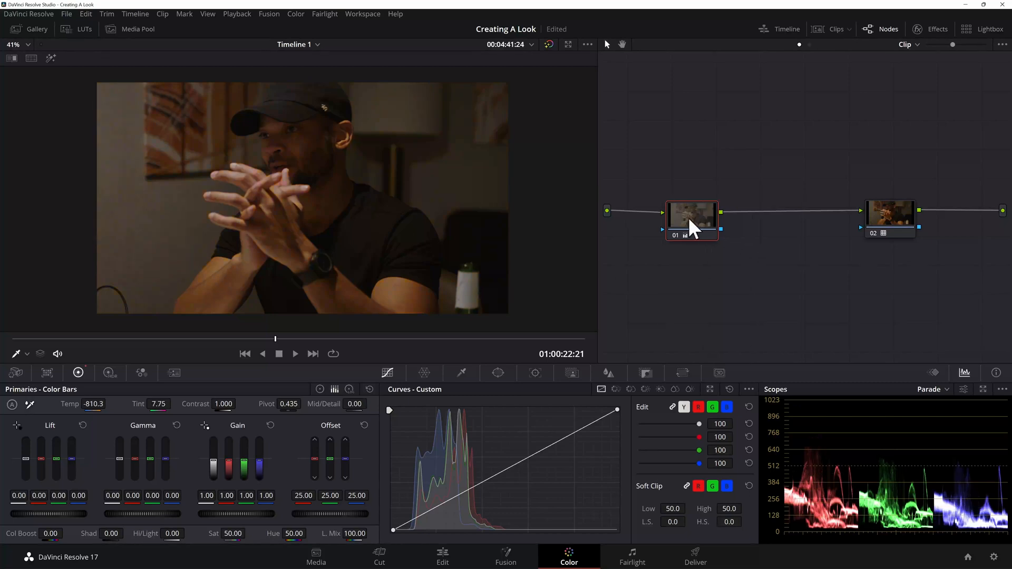
pyautogui.hotkey('alt', 's')
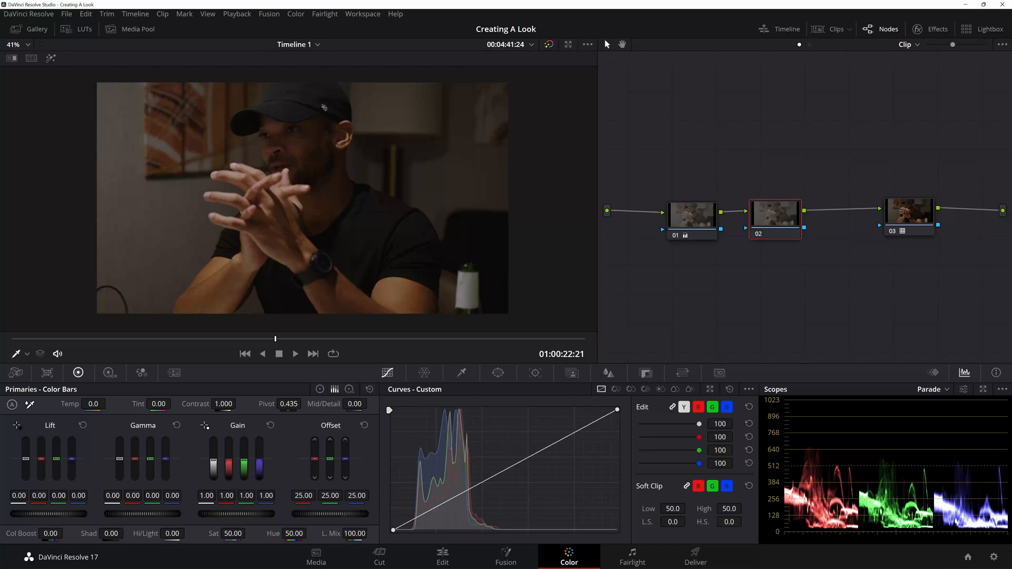
pyautogui.moveTo(227, 497); pyautogui.dragTo(227, 497)
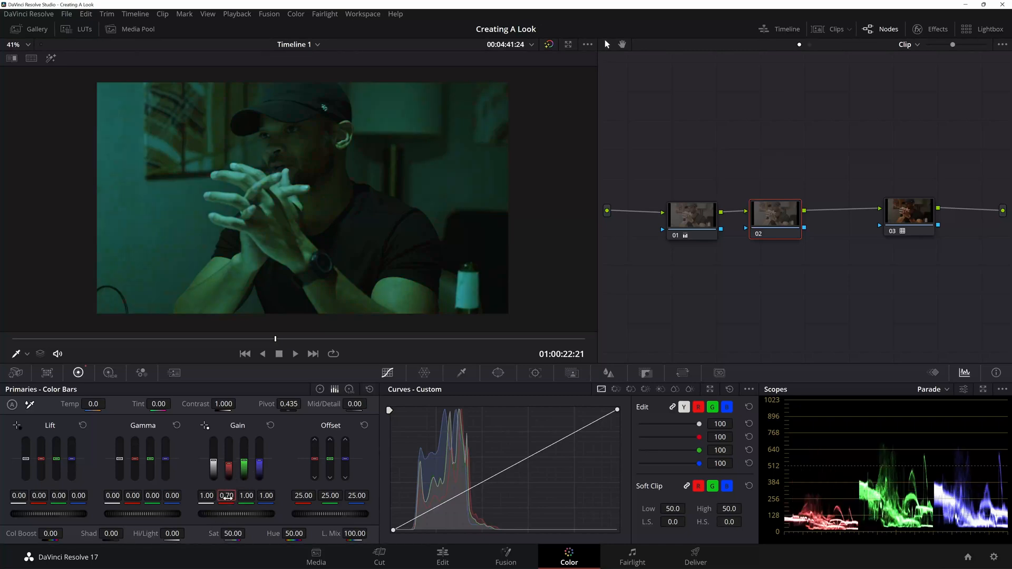
pyautogui.doubleClick(254, 495)
pyautogui.write('.7')
pyautogui.press('Return')
pyautogui.doubleClick(268, 495)
pyautogui.write('.7')
pyautogui.press('Return')
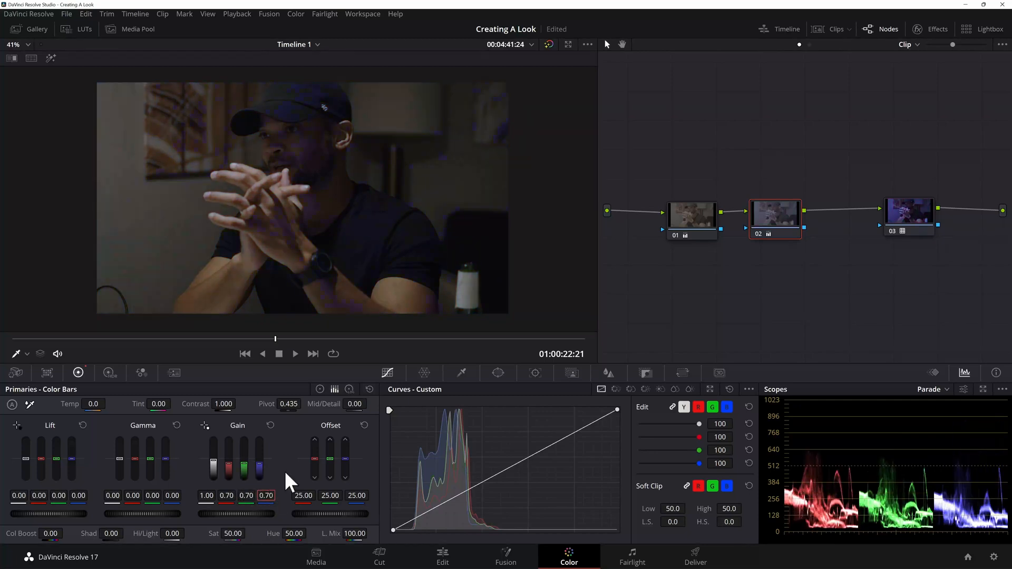
# Step: Place the LUT node 03 closer to node 02 and add a serial node after it
pyautogui.moveTo(911, 213); pyautogui.dragTo(864, 214)
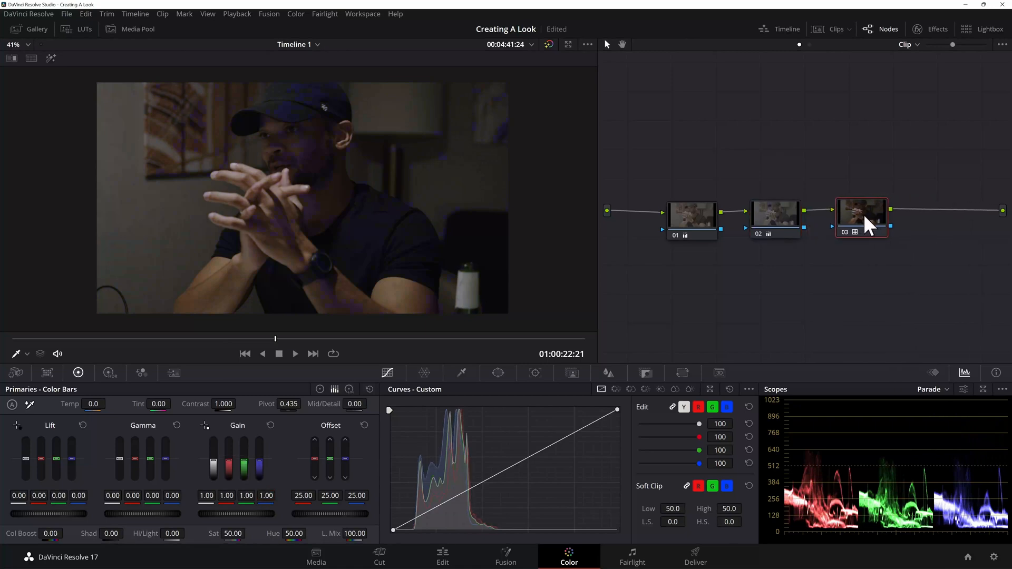
pyautogui.hotkey('alt', 's')
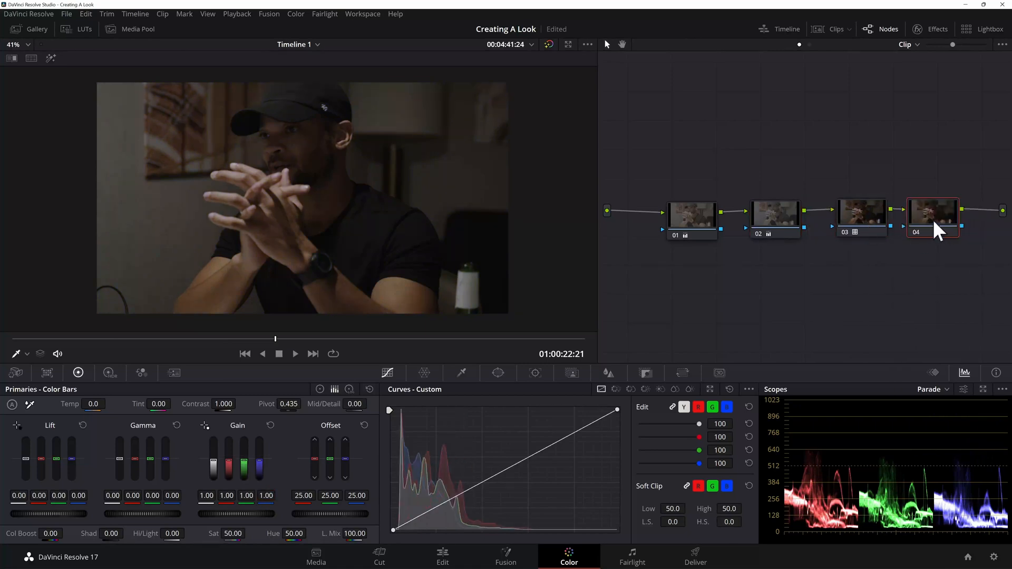
pyautogui.moveTo(940, 224); pyautogui.dragTo(941, 220)
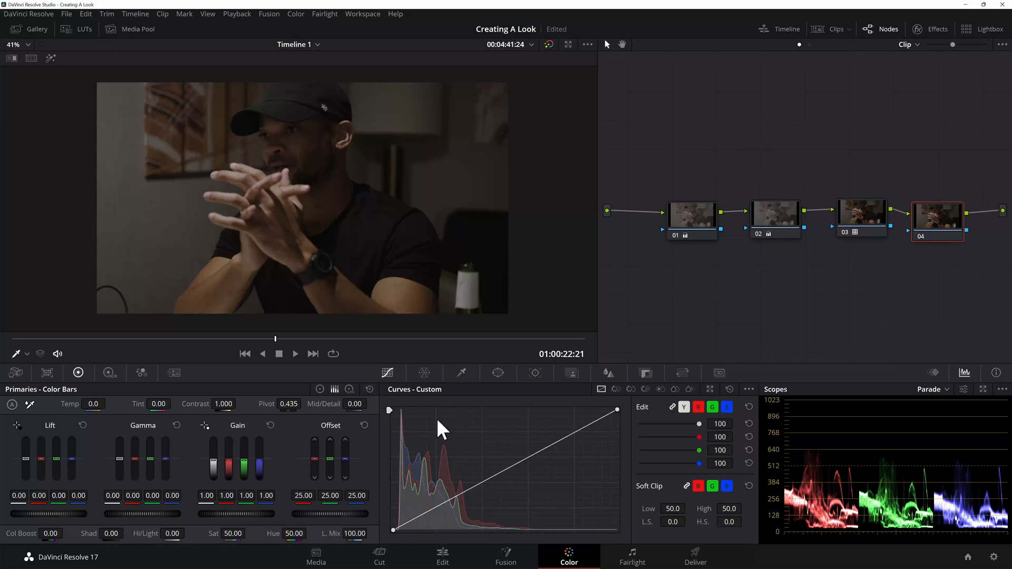
# Step: On node 04's custom curve, add a point sampled from the side of the man's face and shift the black point slightly inward to deepen the shadows
pyautogui.scroll(4, 317, 159)
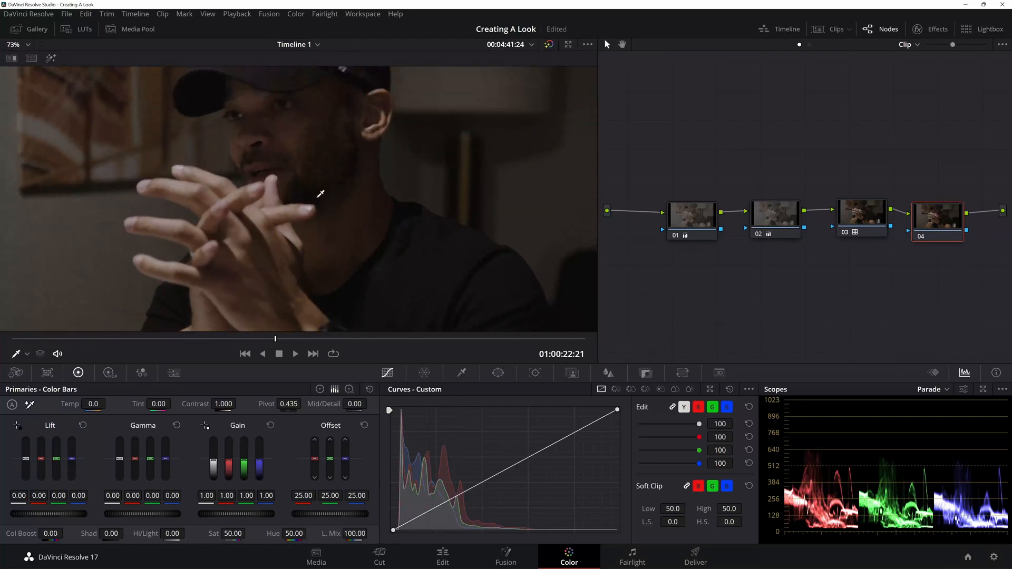
pyautogui.click(318, 109)
pyautogui.scroll(-5, 393, 261)
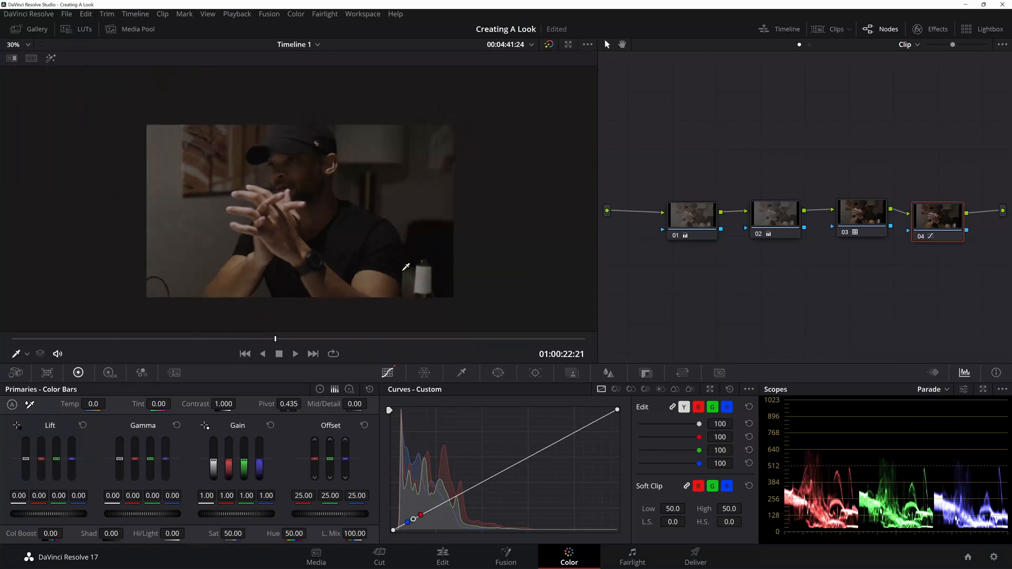
pyautogui.scroll(2, 387, 256)
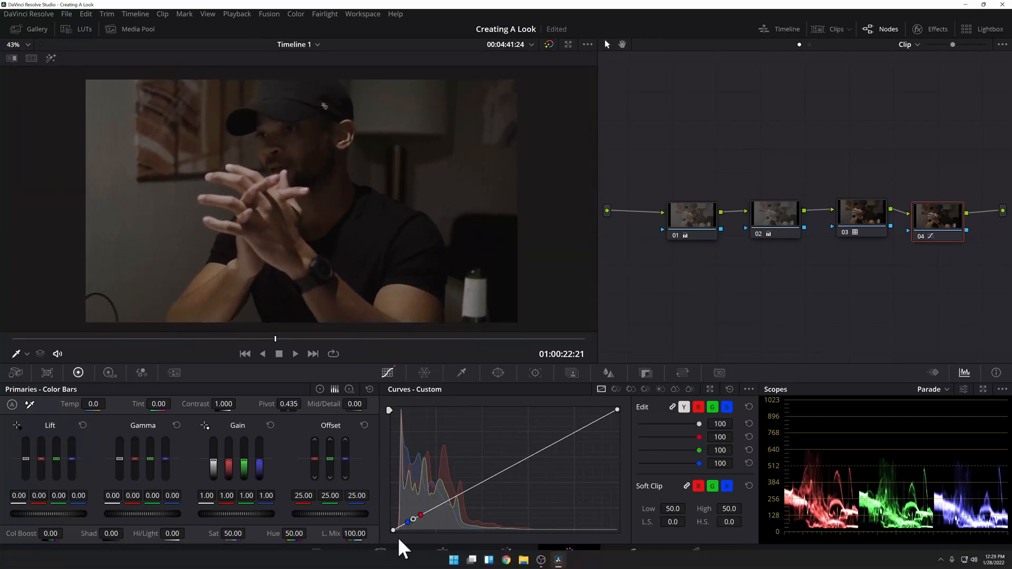
pyautogui.moveTo(394, 530); pyautogui.dragTo(396, 529)
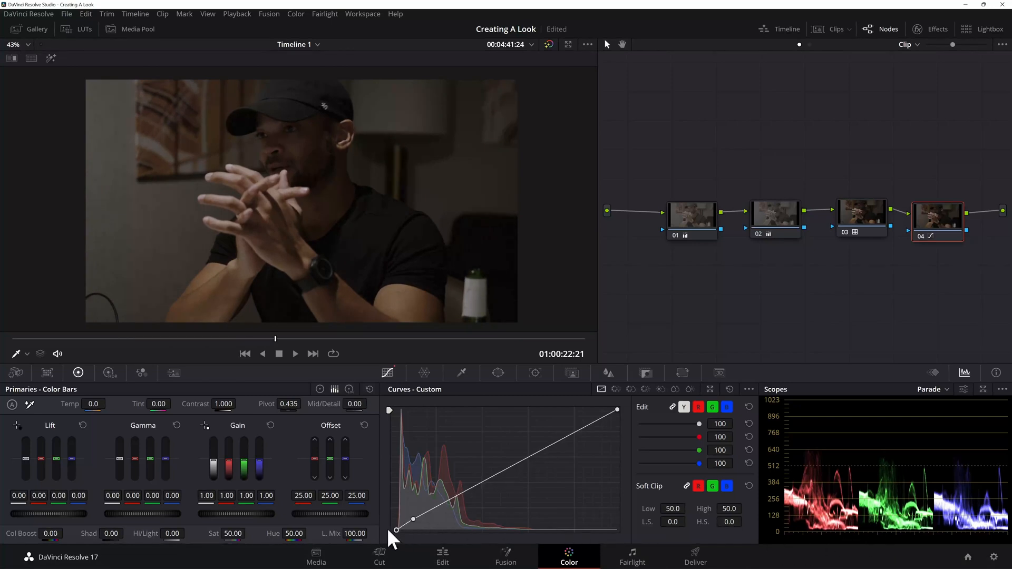
pyautogui.moveTo(394, 529); pyautogui.dragTo(398, 530)
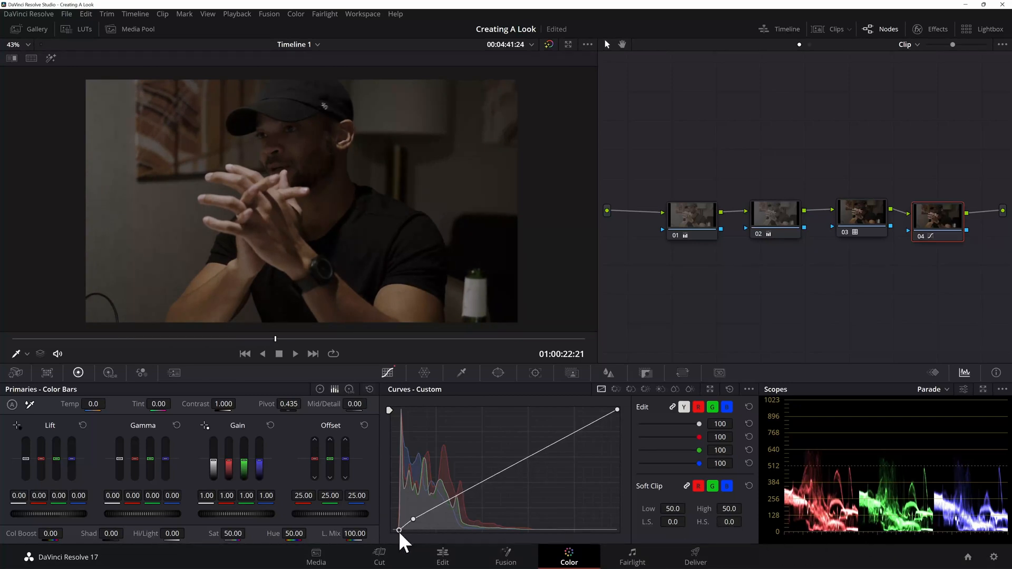
# Step: Try reshaping the shadow end of node 04's curve with the black point at zero and a second, higher point, and compare the result full screen
pyautogui.moveTo(398, 531); pyautogui.dragTo(391, 531)
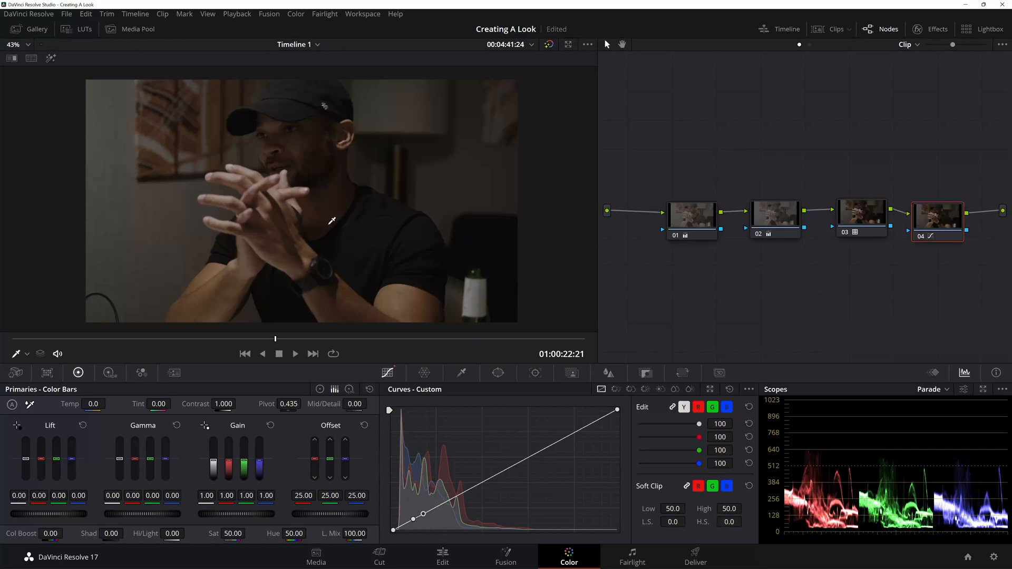
pyautogui.moveTo(410, 520); pyautogui.dragTo(404, 526)
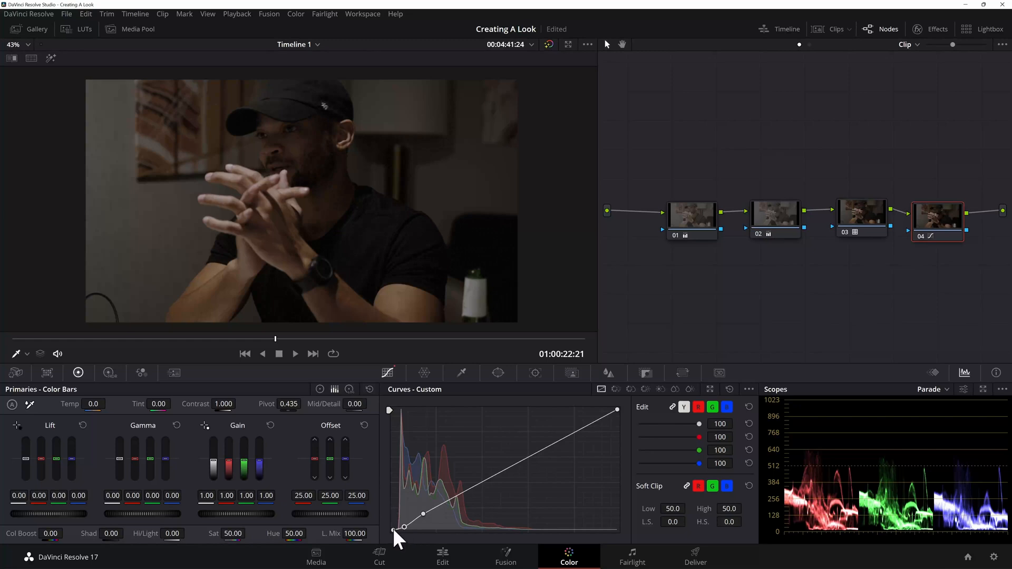
pyautogui.moveTo(400, 528); pyautogui.dragTo(406, 523)
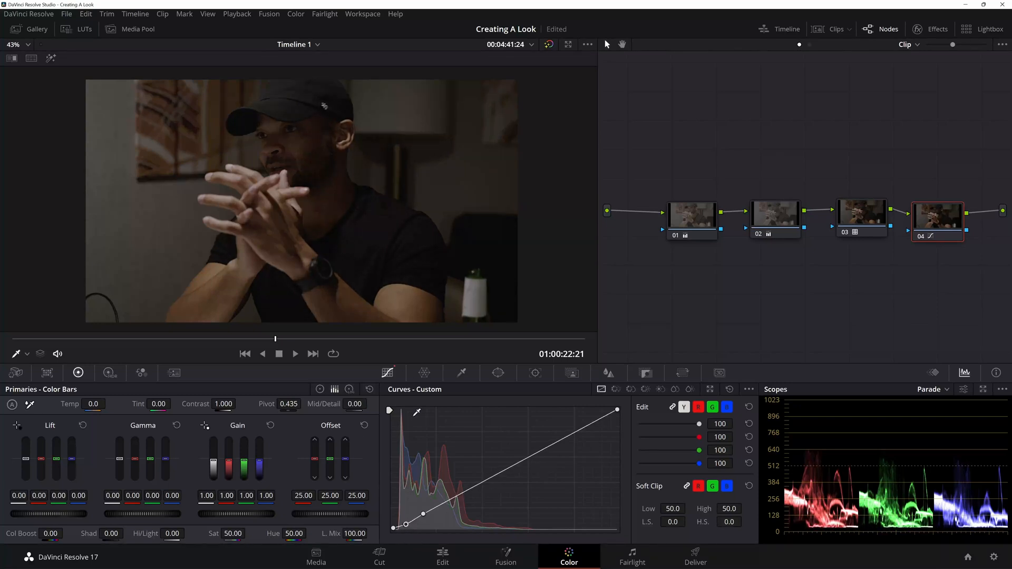
pyautogui.moveTo(406, 525); pyautogui.dragTo(406, 526)
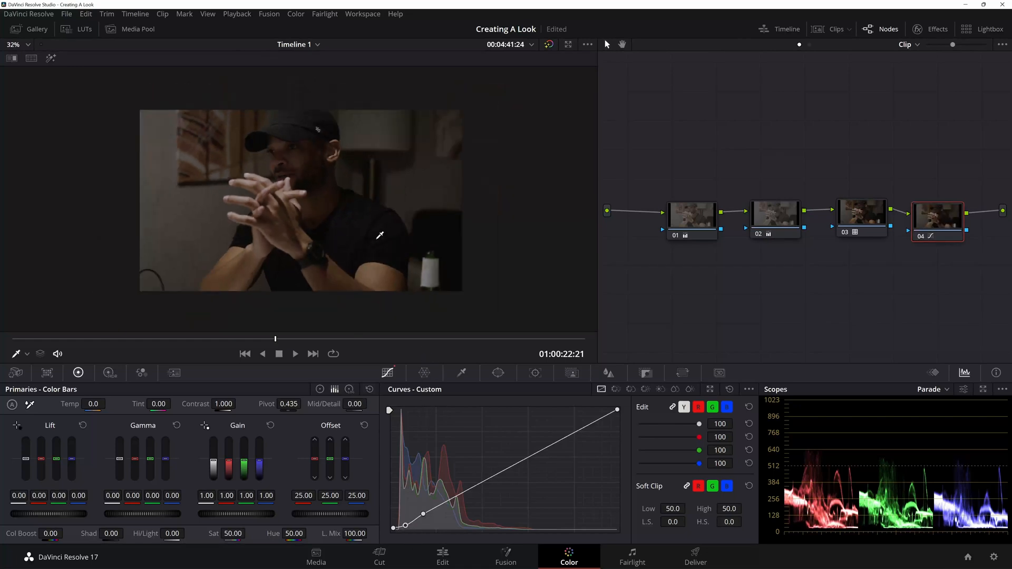
pyautogui.hotkey('ctrl', 'f')
pyautogui.hotkey('ctrl', 'f')
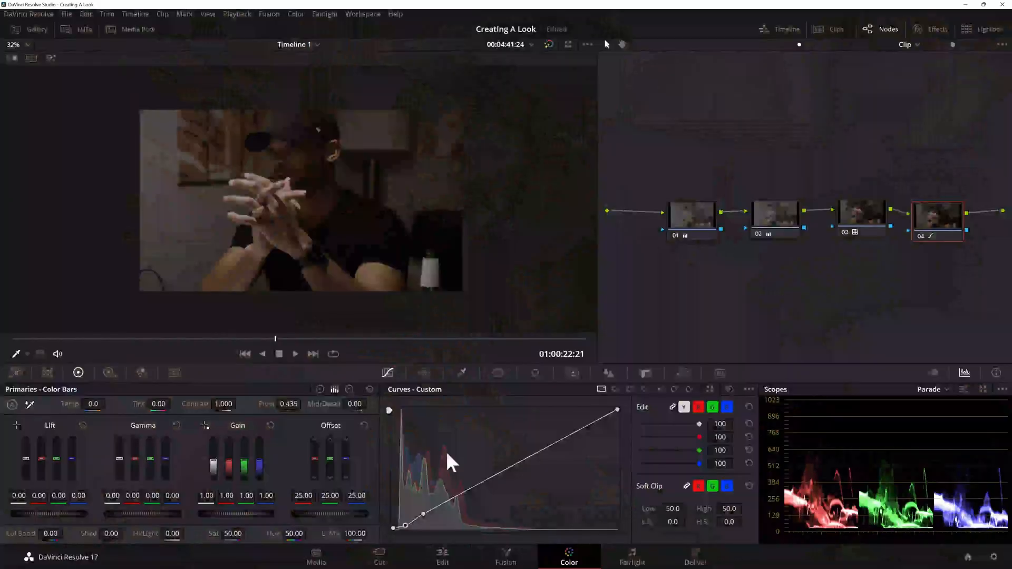
pyautogui.moveTo(411, 524)
pyautogui.mouseDown()
pyautogui.moveTo(390, 533)
pyautogui.moveTo(399, 534)
pyautogui.mouseUp()
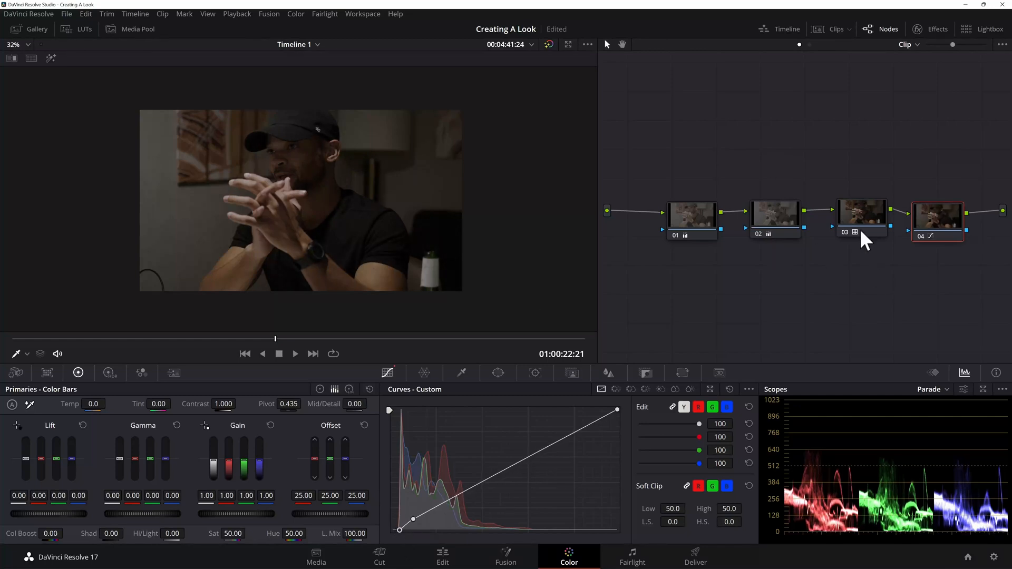
# Step: Set node 02's red, green and blue gain to 0.50 each and raise its saturation to 63.40, with nodes 01 and 02 spaced apart
pyautogui.click(762, 211)
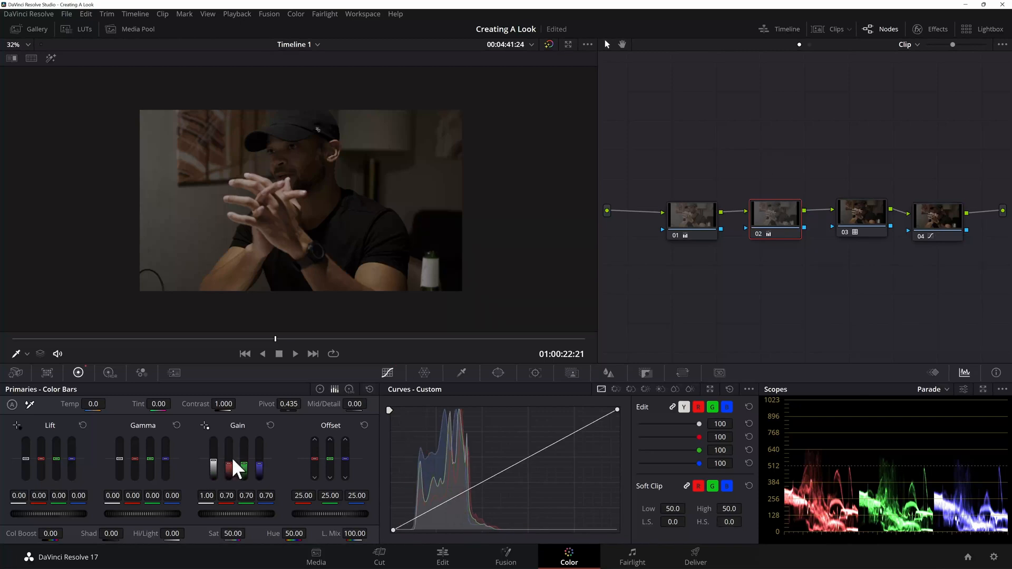
pyautogui.moveTo(230, 464); pyautogui.dragTo(230, 471)
pyautogui.doubleClick(248, 495)
pyautogui.write('.5')
pyautogui.press('Return')
pyautogui.doubleClick(262, 496)
pyautogui.write('.5')
pyautogui.press('Return')
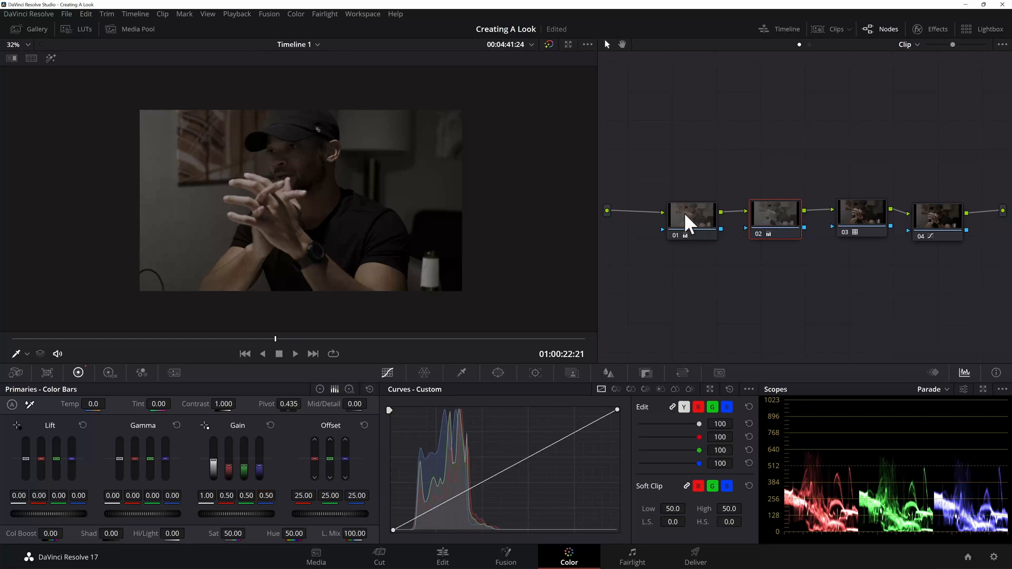
pyautogui.moveTo(685, 213); pyautogui.dragTo(641, 206)
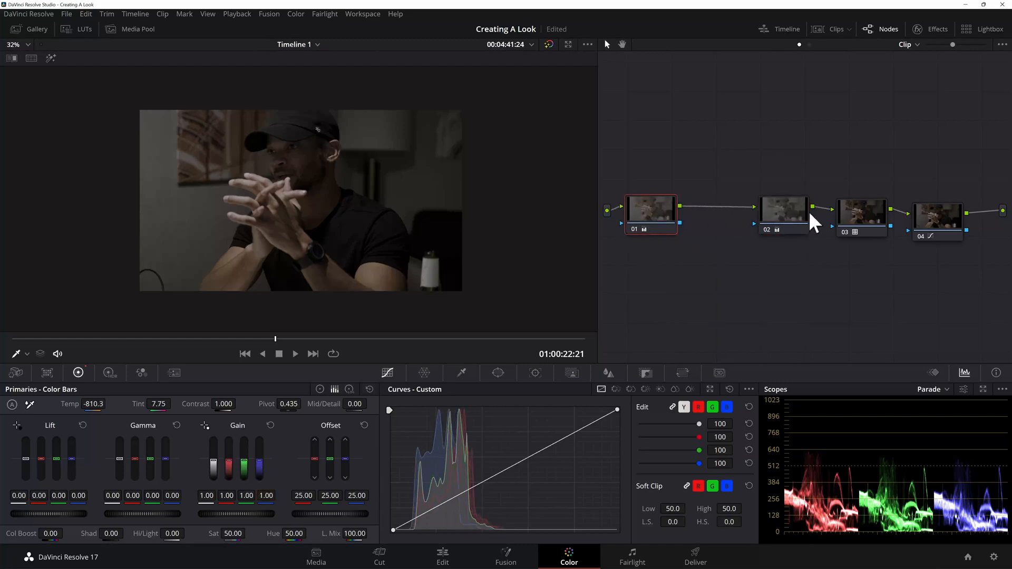
pyautogui.moveTo(245, 534); pyautogui.dragTo(267, 534)
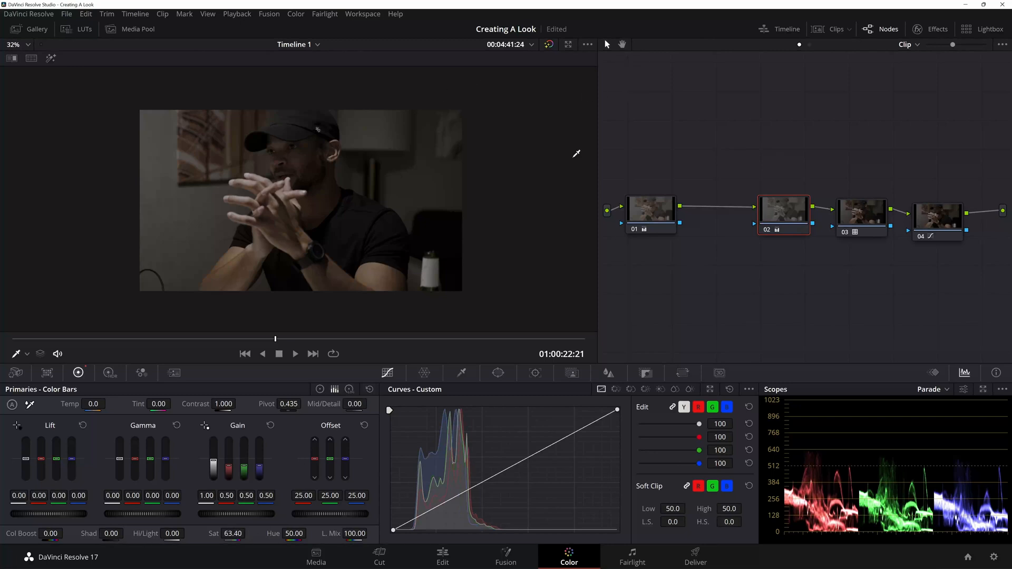
# Step: Add an outside node from node 04 and, with log wheels, tint shadows blue (-0.02, 0.00, 0.02) and midtones orange (0.03, -0.01, -0.03), low range 0.215
pyautogui.click(941, 219)
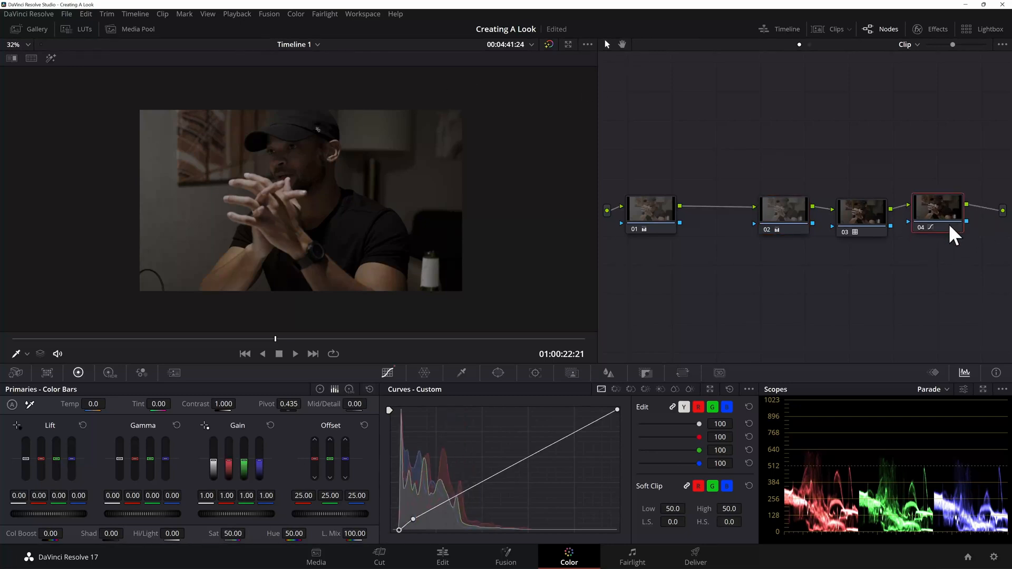
pyautogui.hotkey('alt', 'o')
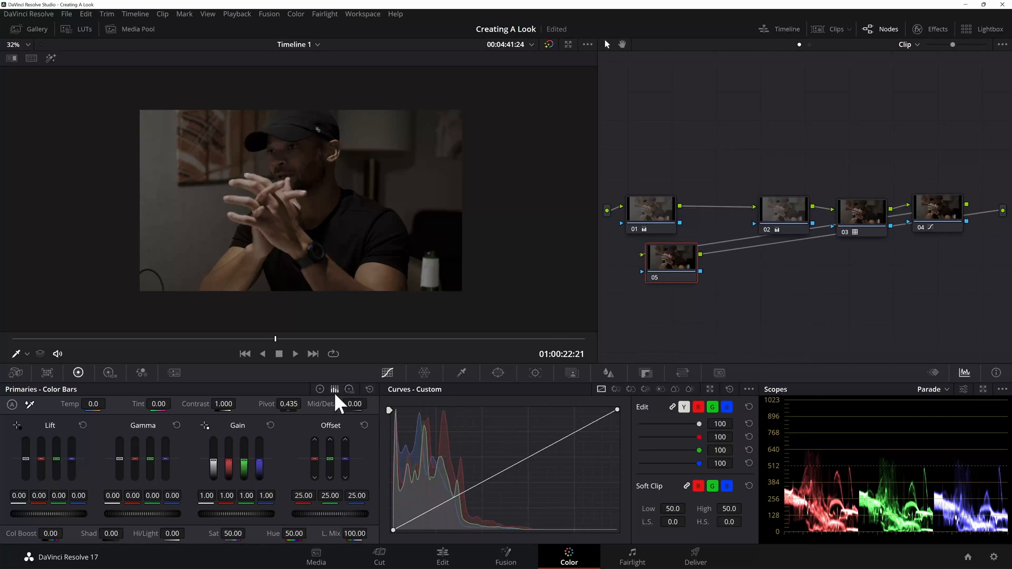
pyautogui.click(349, 389)
pyautogui.moveTo(49, 456); pyautogui.dragTo(51, 458)
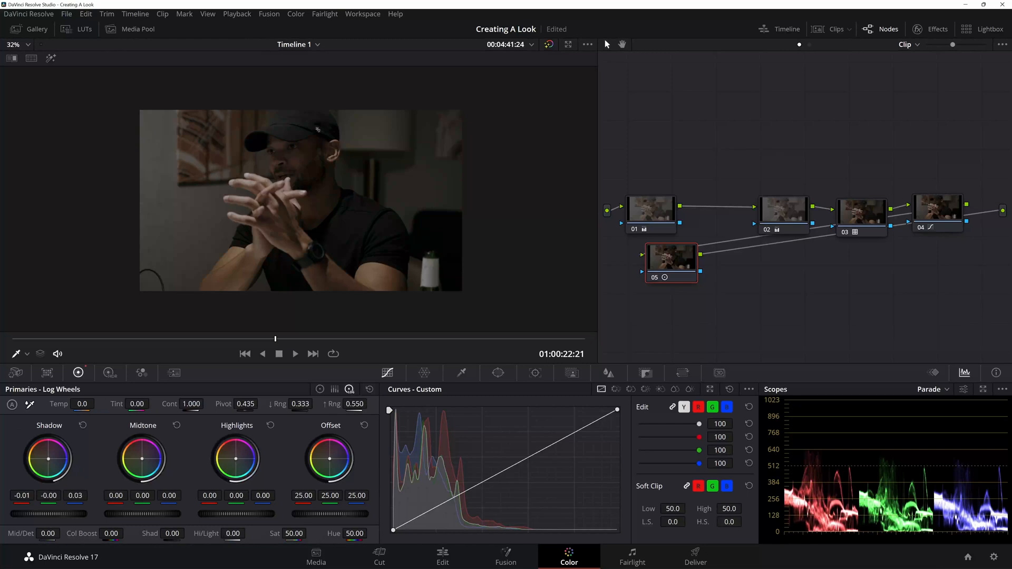
pyautogui.moveTo(48, 459); pyautogui.dragTo(47, 458)
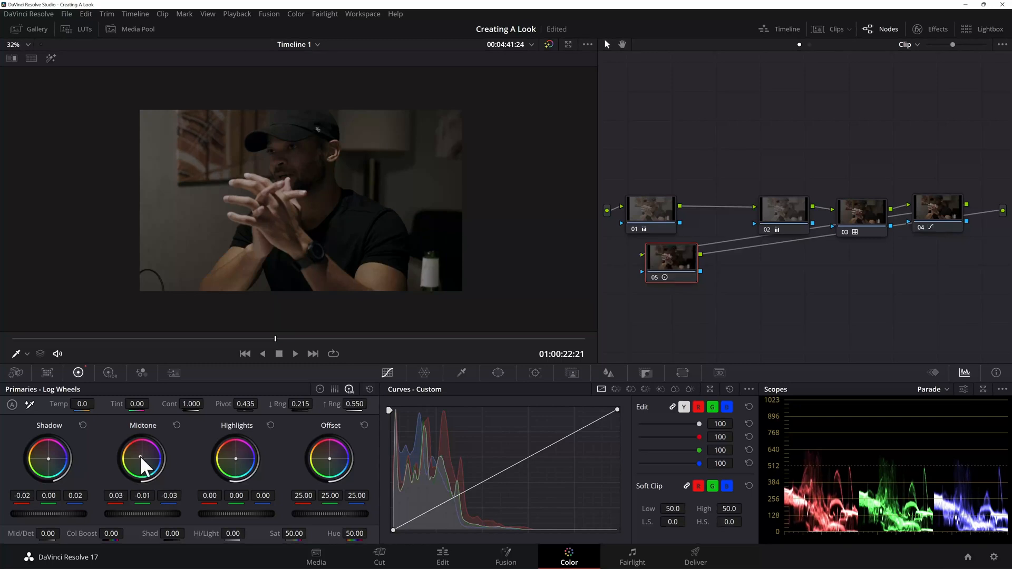
# Step: Review the clip in the enlarged viewer and tidy the node graph, placing node 05 below node 03 and node 02 midway between nodes 01 and 03
pyautogui.hotkey('alt', 'f')
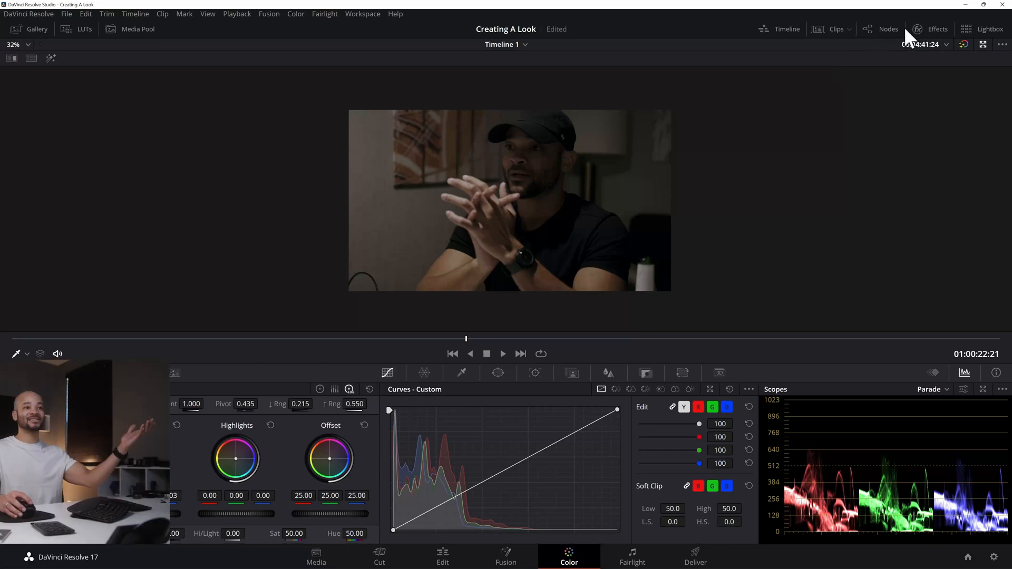
pyautogui.click(887, 30)
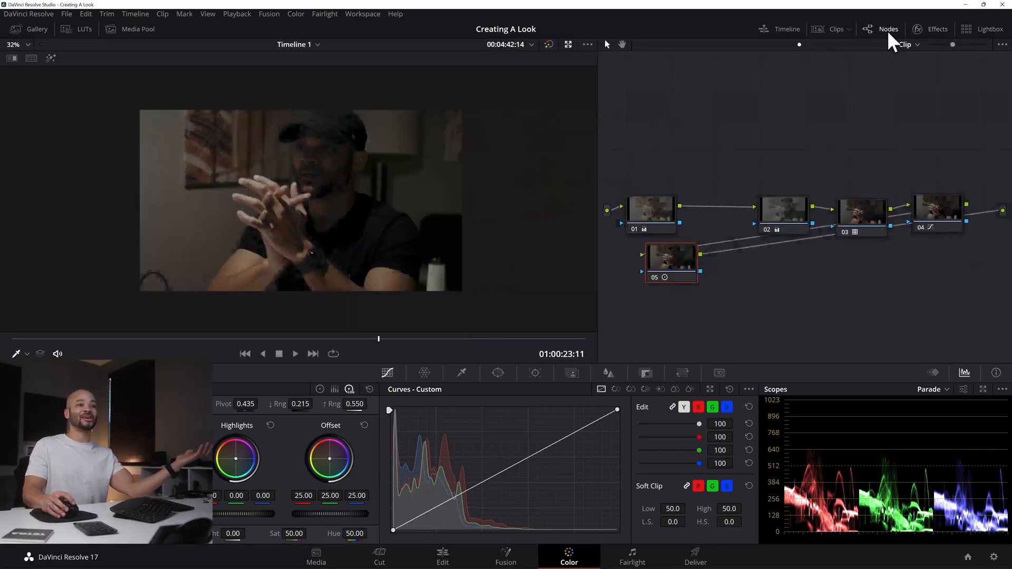
pyautogui.moveTo(676, 260); pyautogui.dragTo(879, 296)
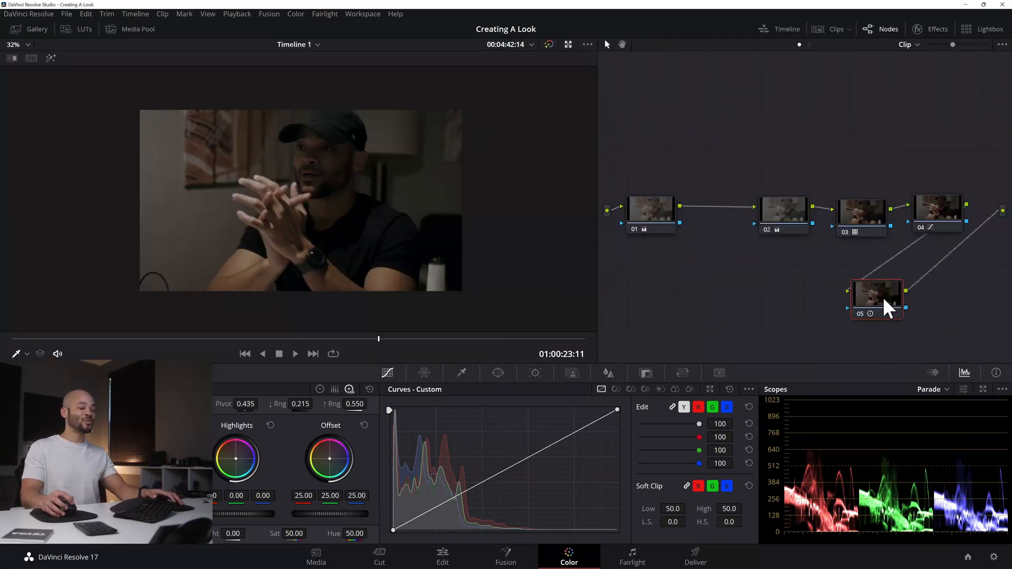
pyautogui.click(755, 211)
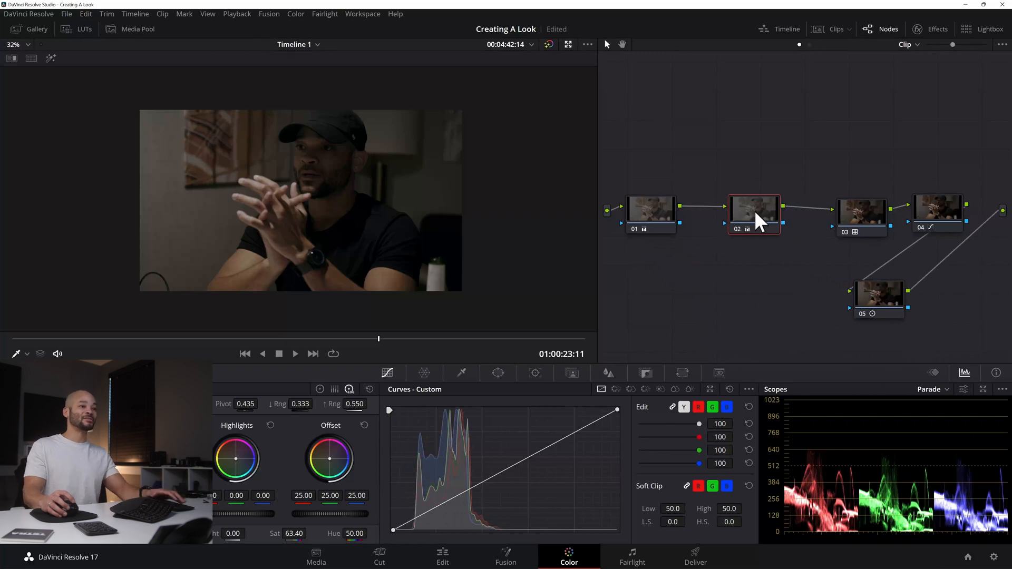